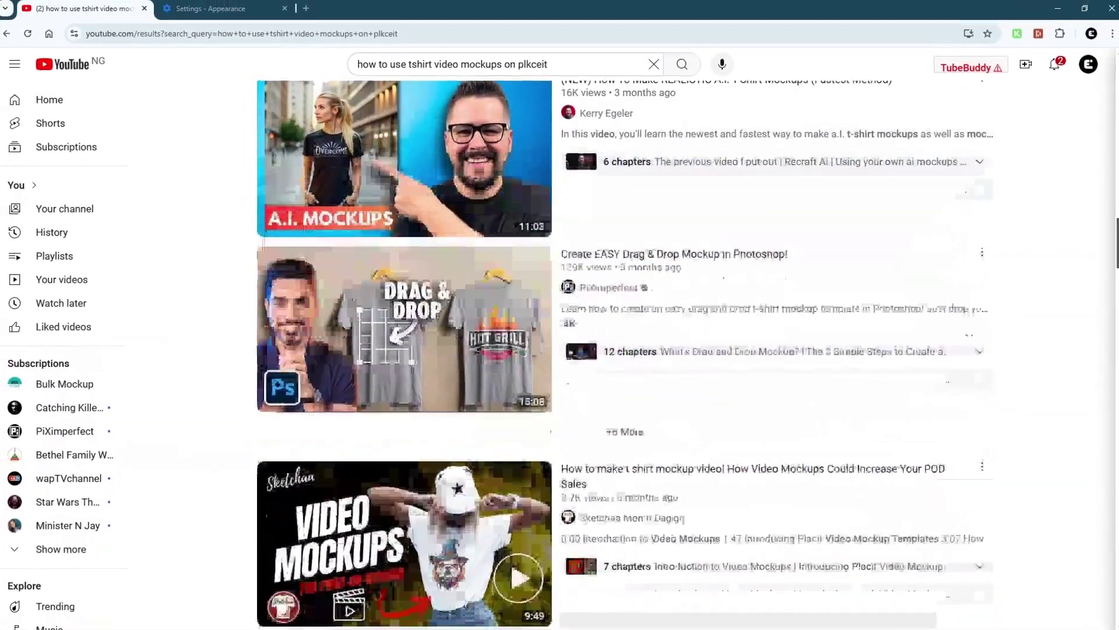
scroll(625, 350, "down", 5)
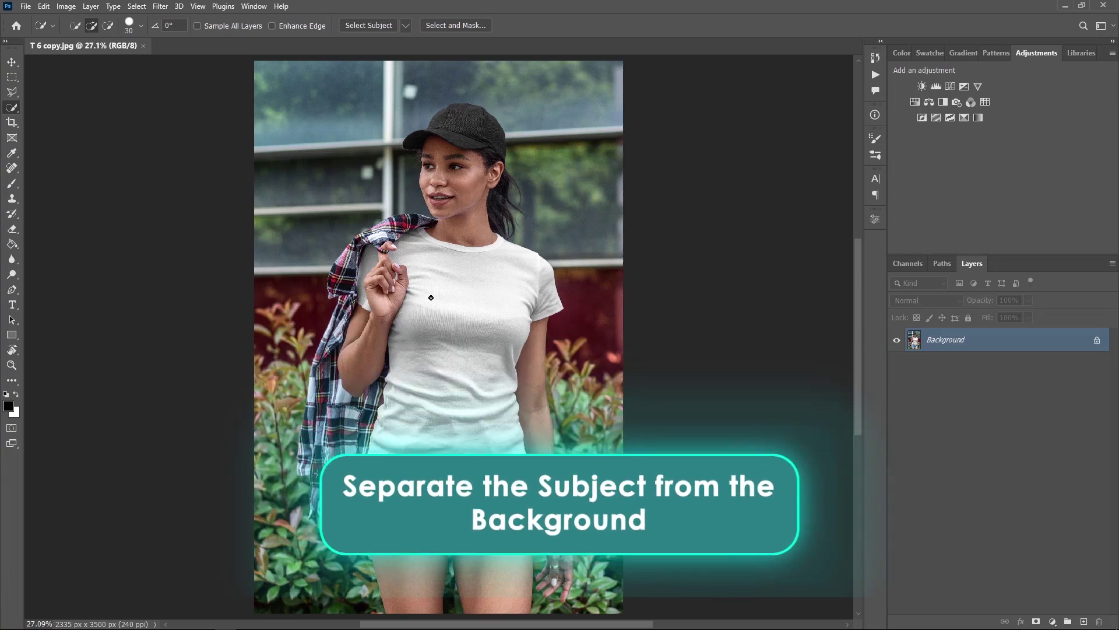
Select the woman with Select Subject and cut her onto a new Layer 1
left_click(373, 24)
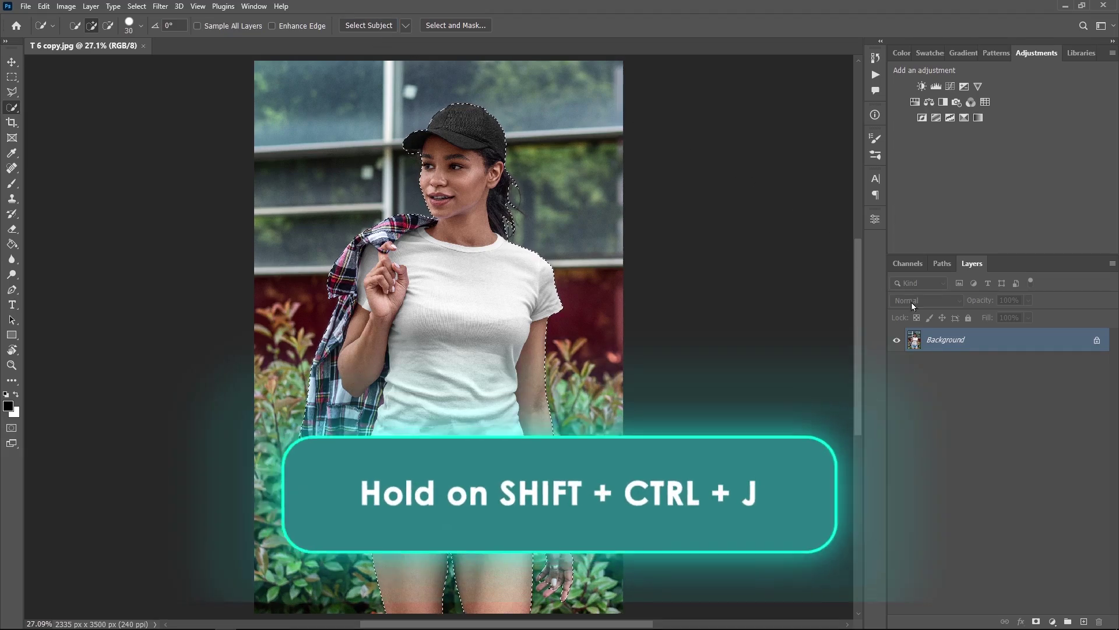
key("shift+ctrl+j")
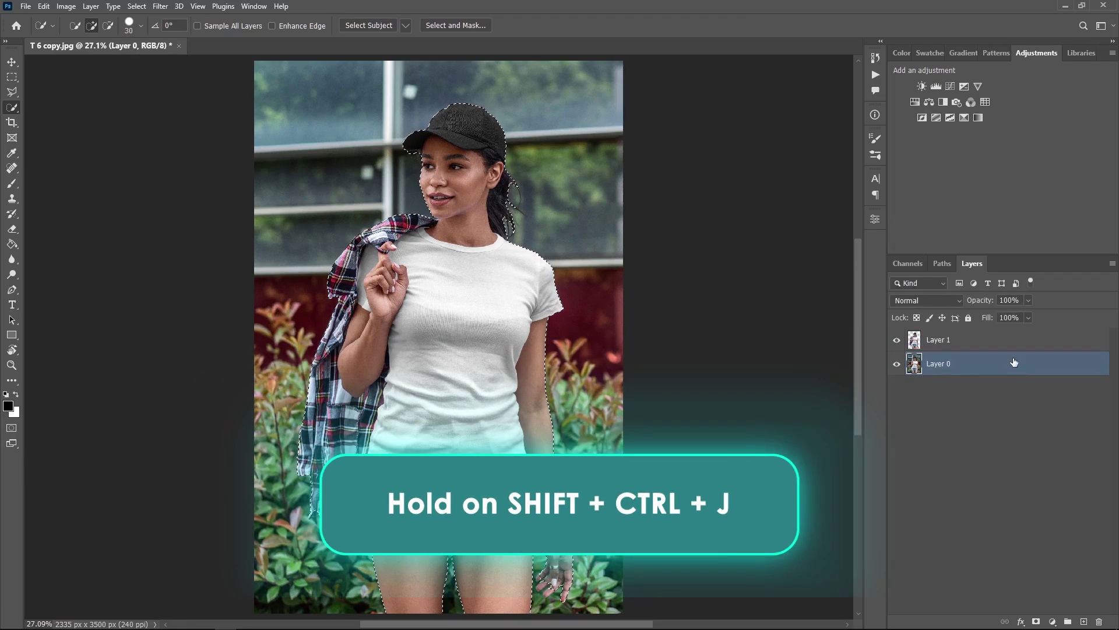
left_click(951, 343)
Toggle Layer 1 and Layer 0 visibility to check the cut-out and hole, ending on Layer 0
left_click(896, 343)
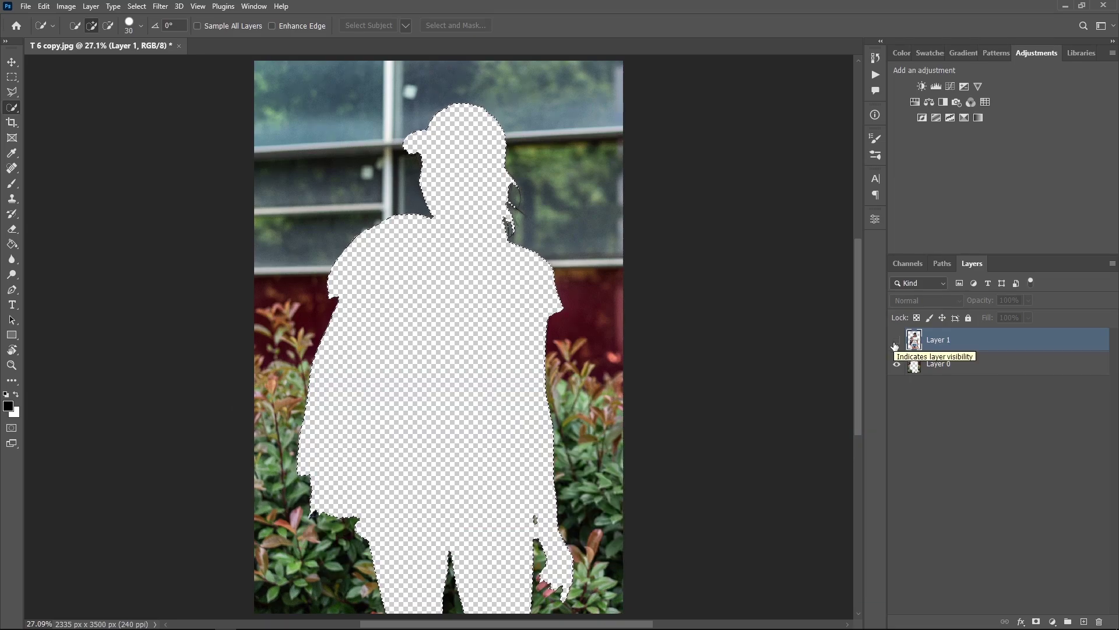
left_click(896, 340)
left_click(896, 364)
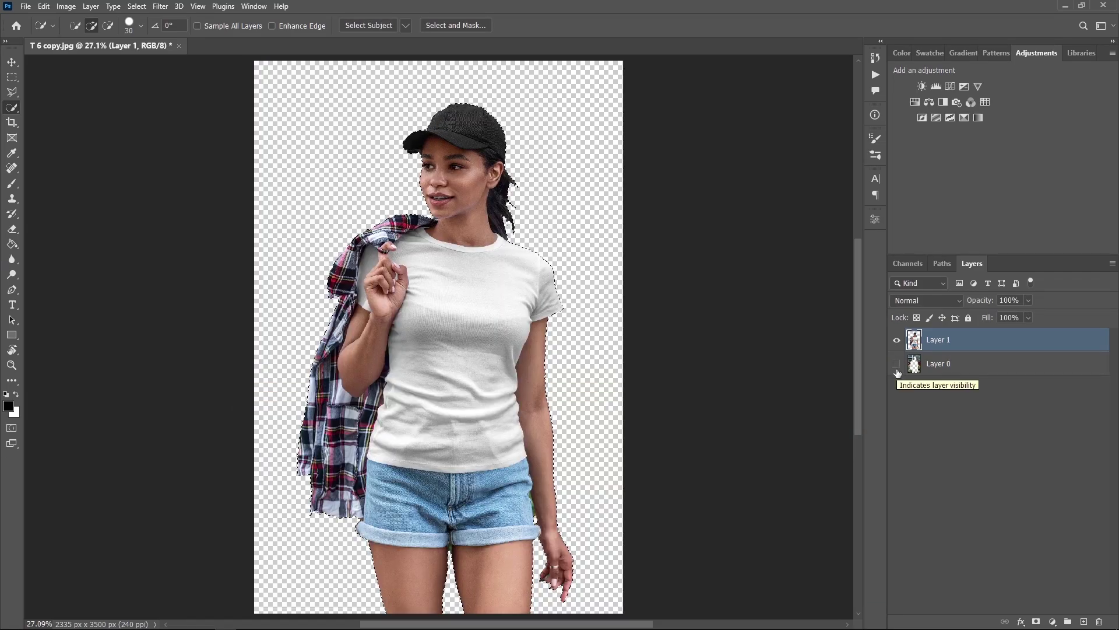
left_click(897, 364)
left_click(896, 341)
left_click(960, 372)
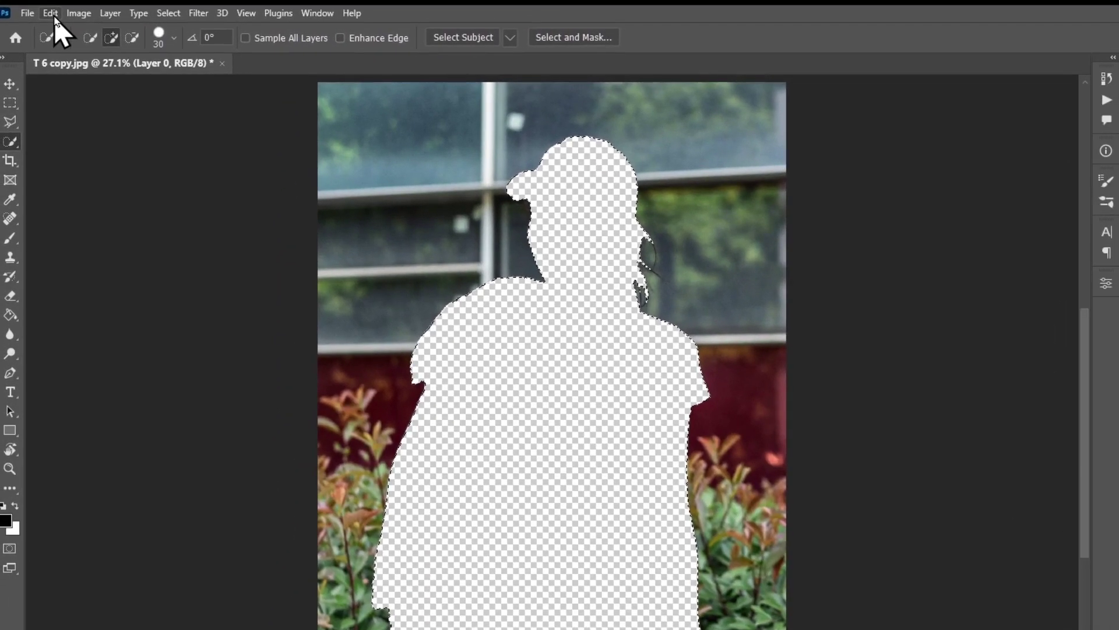
Fill the woman-shaped hole on Layer 0 using Edit > Fill with Content-Aware
left_click(48, 11)
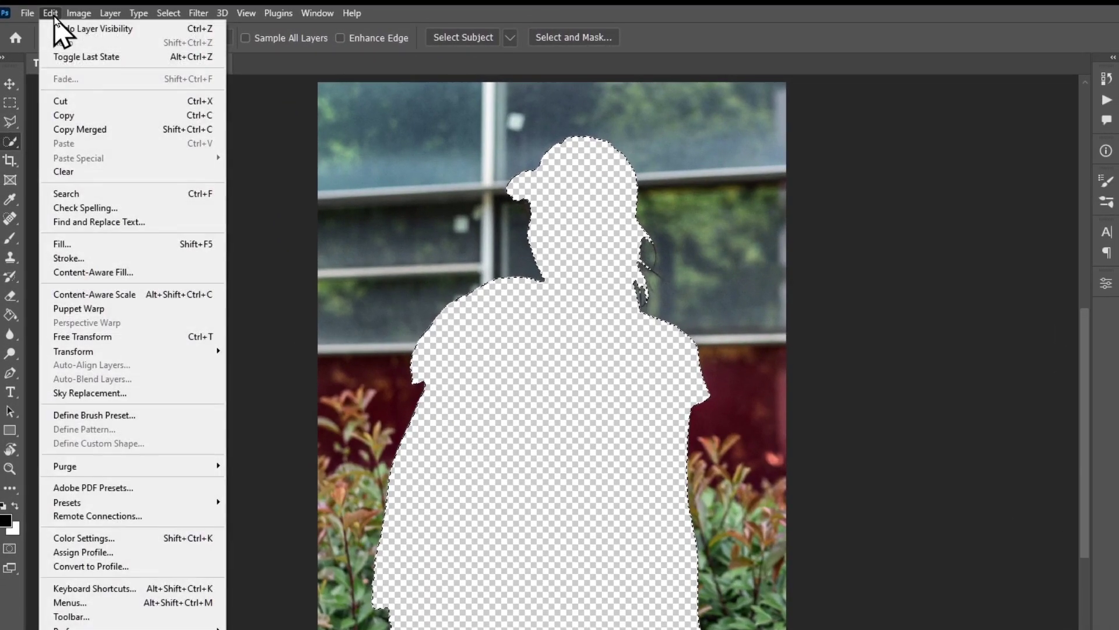
left_click(63, 245)
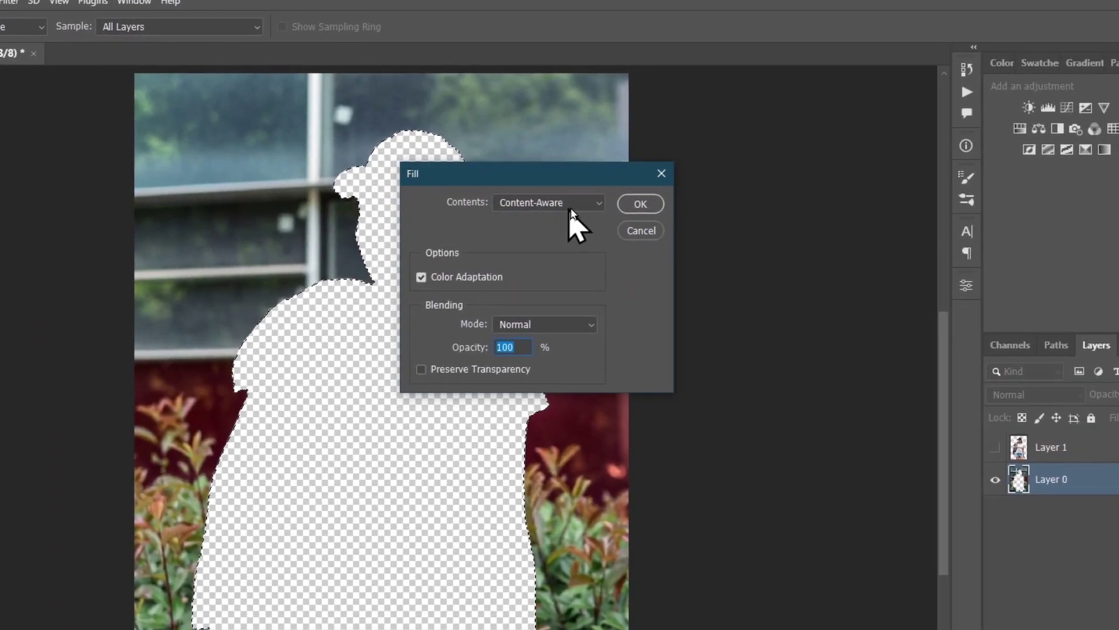
left_click(641, 203)
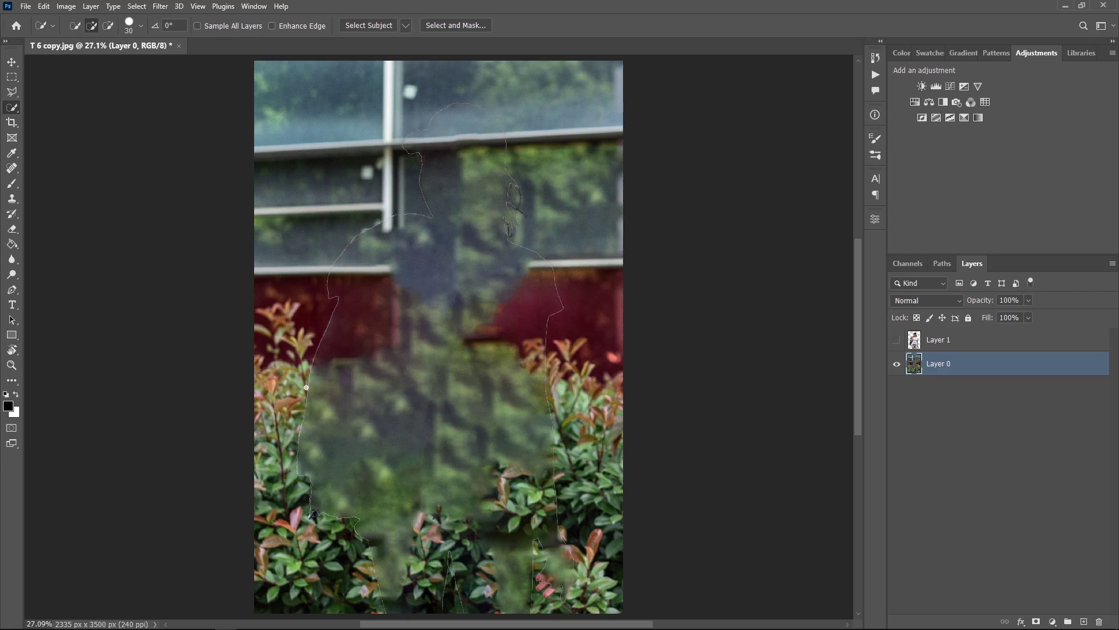
Zoom in and clone wall texture over the blotchy middle of the patch
key("ctrl+plus")
key("ctrl+plus")
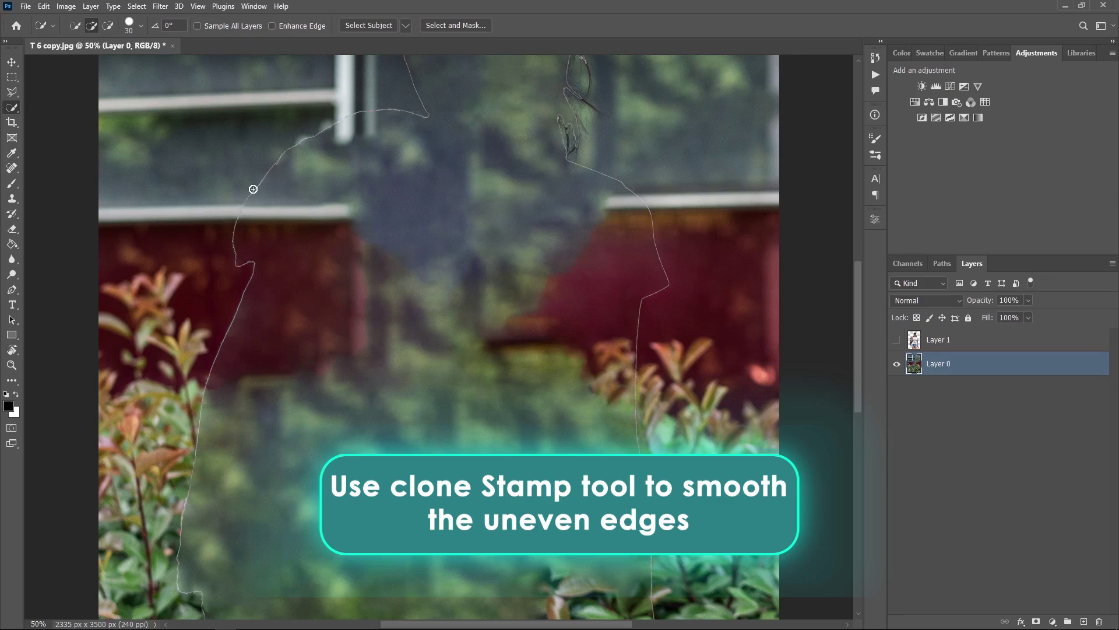
left_click(12, 199)
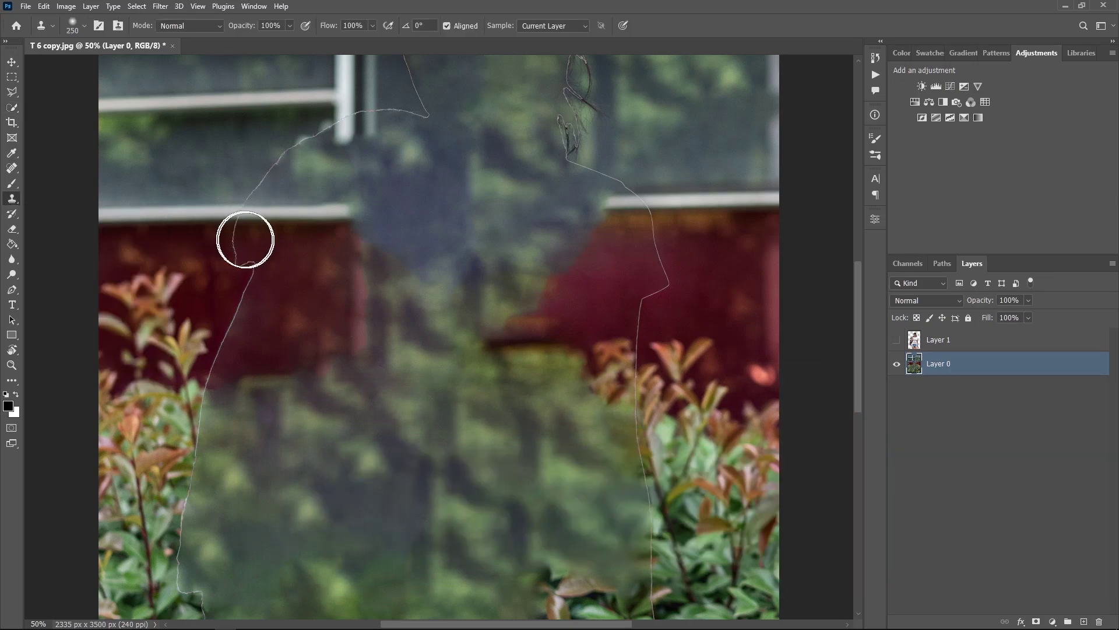
key("alt")
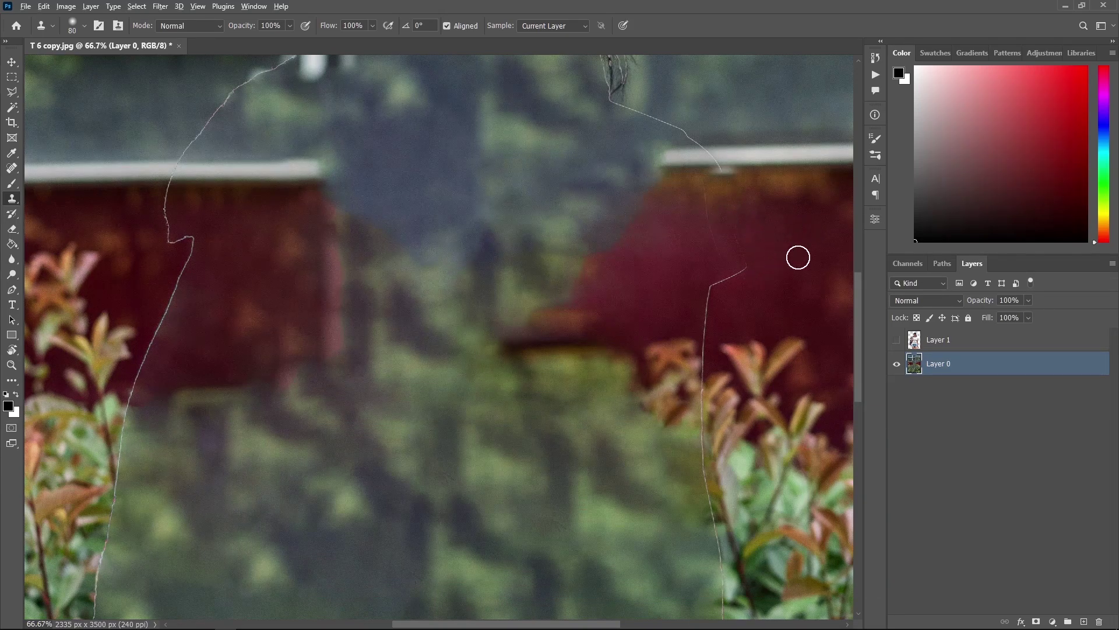
key("bracketright")
key("bracketright")
key("bracketright")
left_click_drag(753, 265, 544, 253)
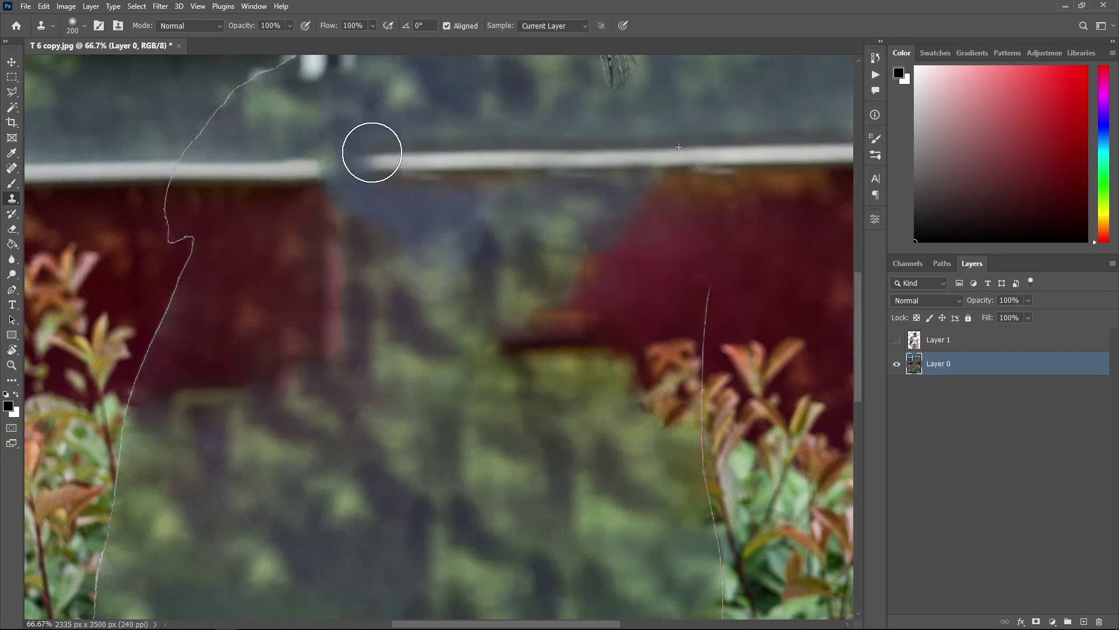
scroll(400, 180, "up", 5)
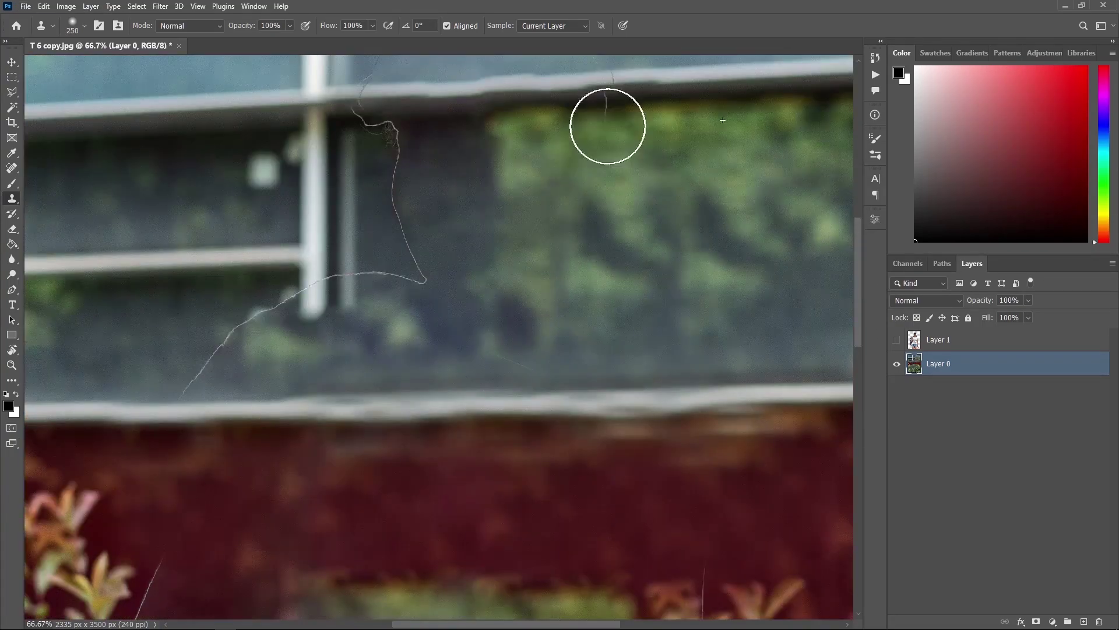
Clone window and foliage texture over the lower shrubs, then show Layer 1 again
left_click(309, 209, "alt")
key("ctrl+minus")
scroll(312, 364, "down", 5)
left_click_drag(695, 355, 478, 507)
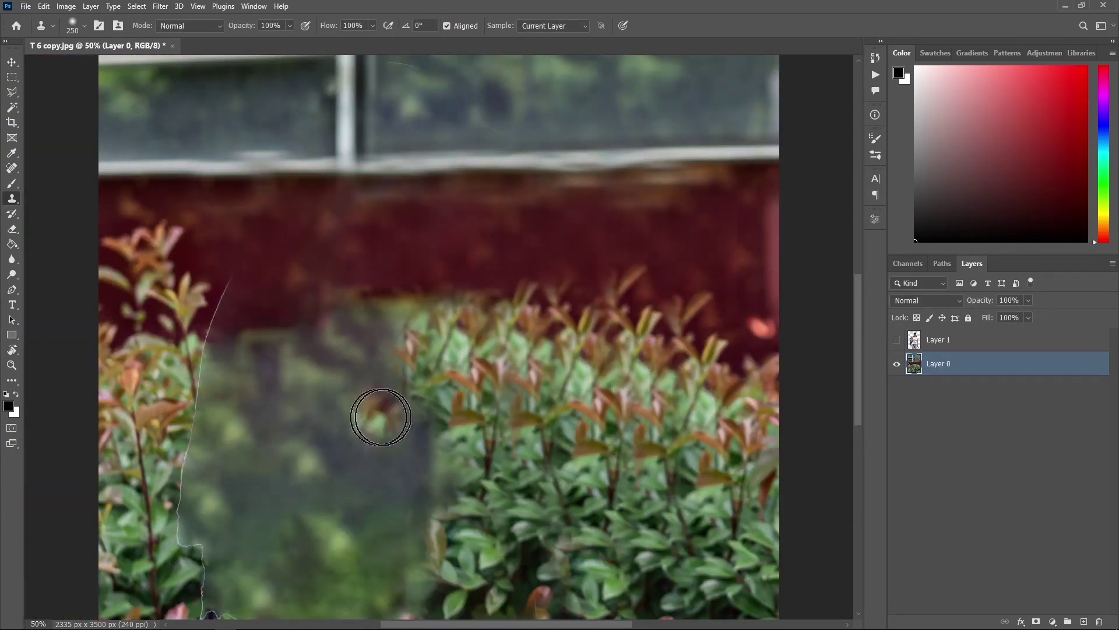
scroll(478, 506, "down", 3)
left_click_drag(420, 542, 575, 496)
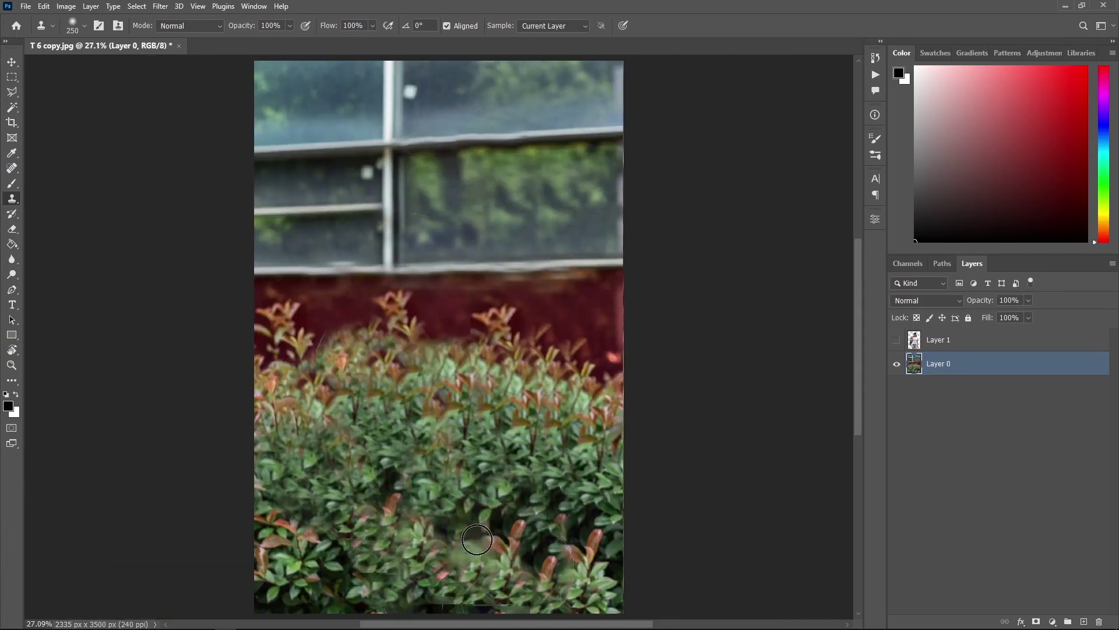
left_click(896, 340)
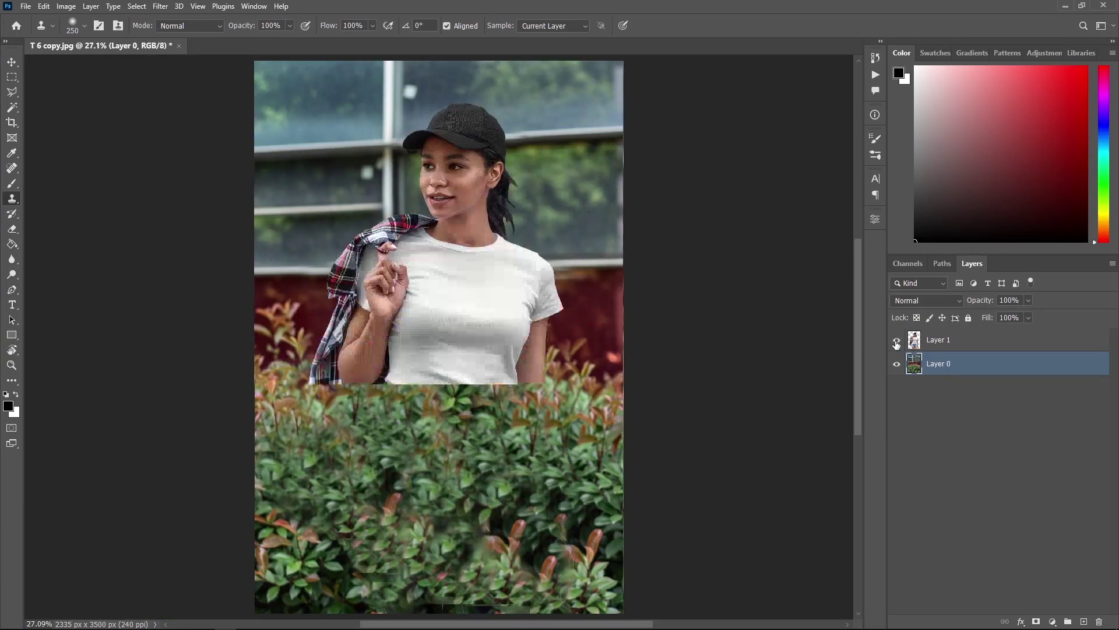
Create a new 2000 × 2000 px, 300 ppi document
key("ctrl+n")
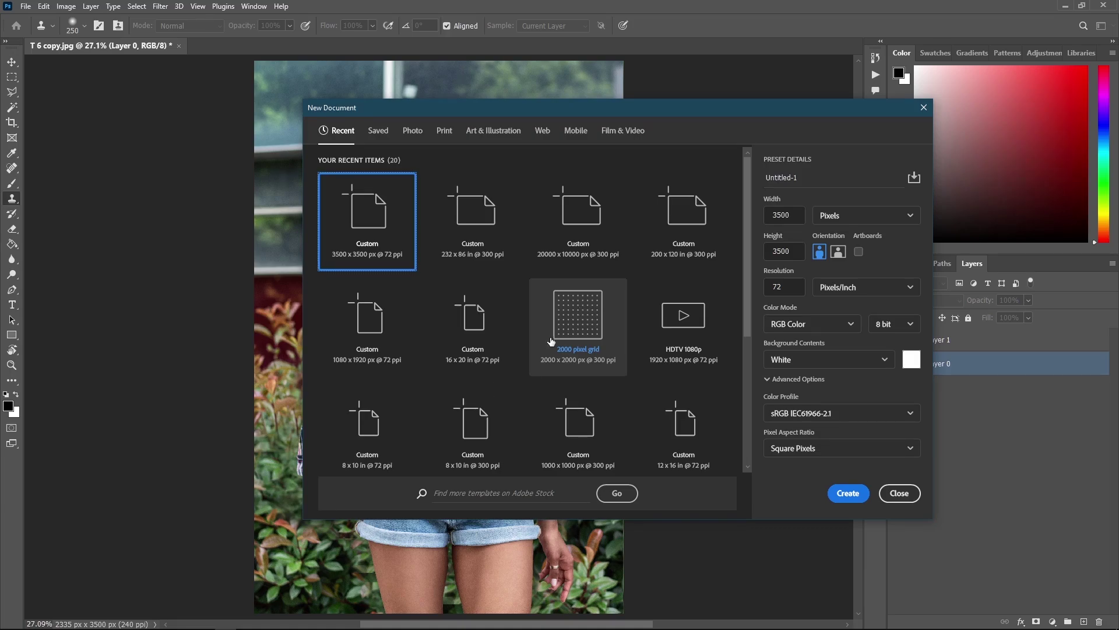
left_click(590, 313)
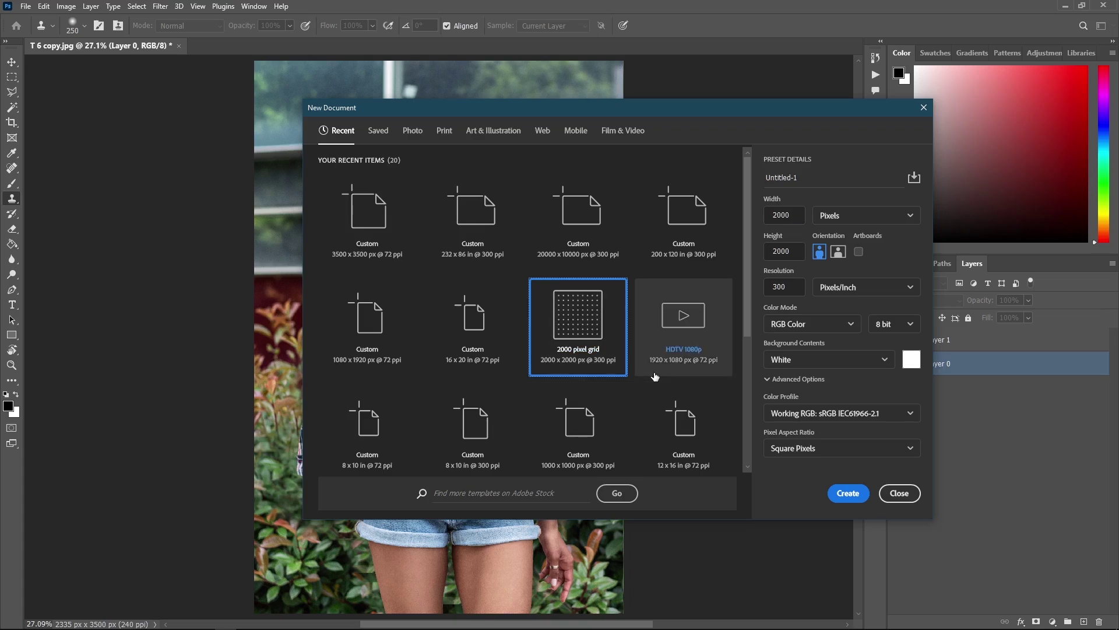
left_click(846, 495)
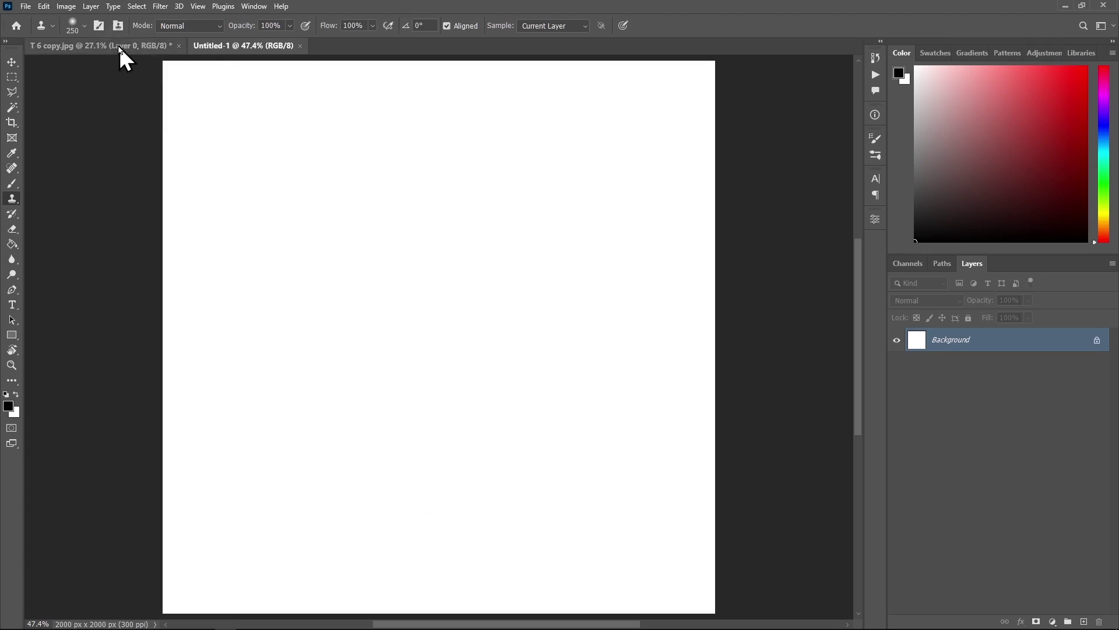
Drag Layer 1 and Layer 0 from T 6 copy.jpg into it, background beneath the woman
left_click(13, 63)
left_click(86, 46)
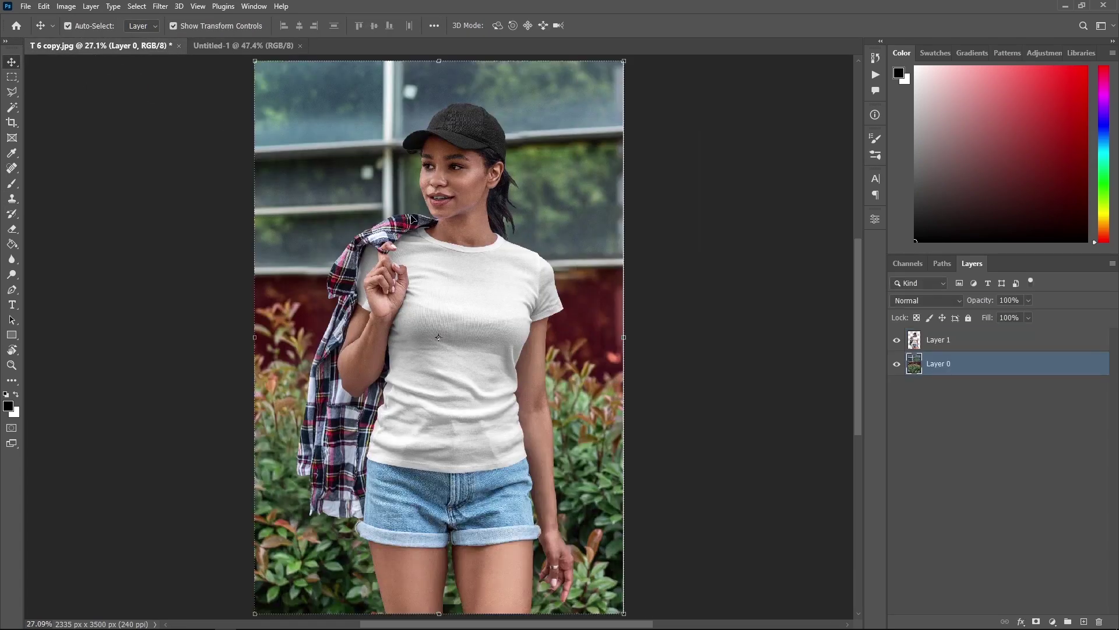
left_click_drag(500, 333, 438, 254)
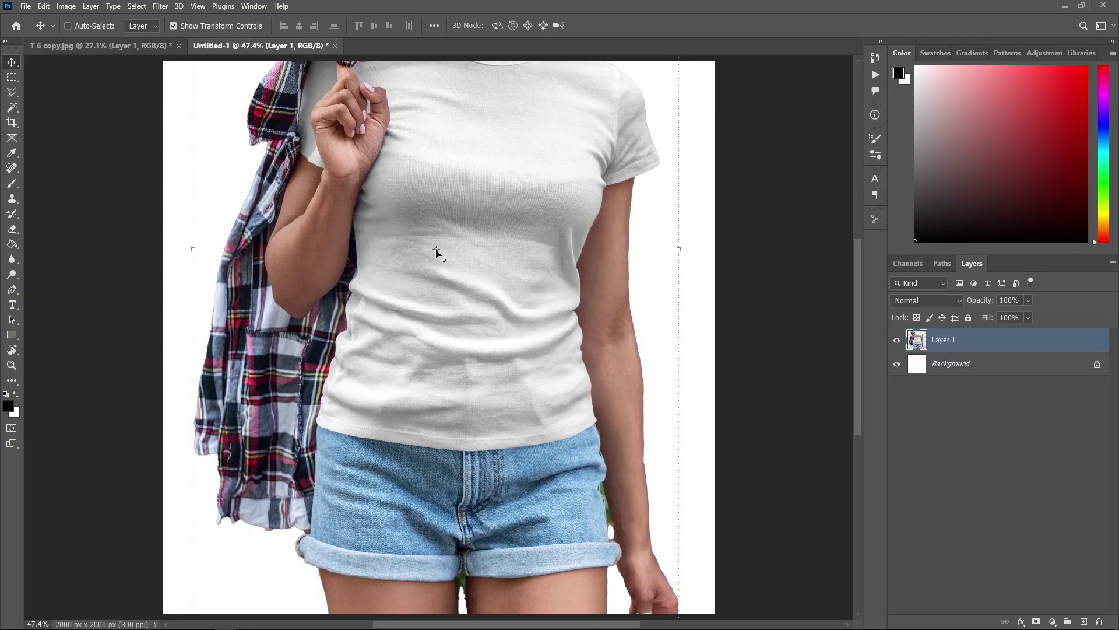
left_click(86, 46)
left_click(940, 364)
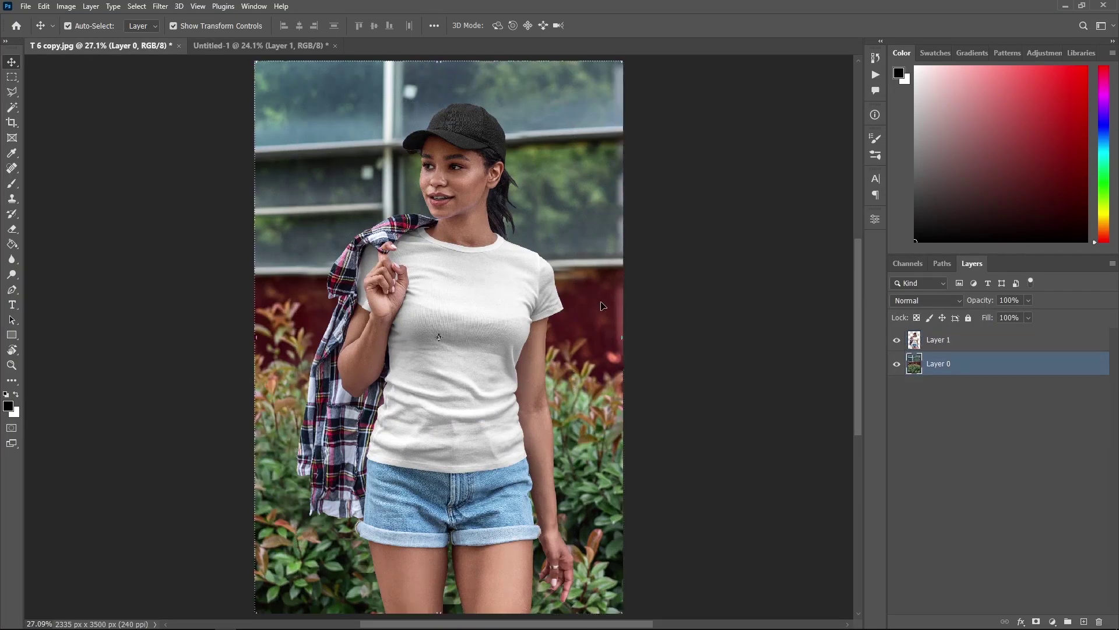
left_click_drag(437, 263, 450, 271)
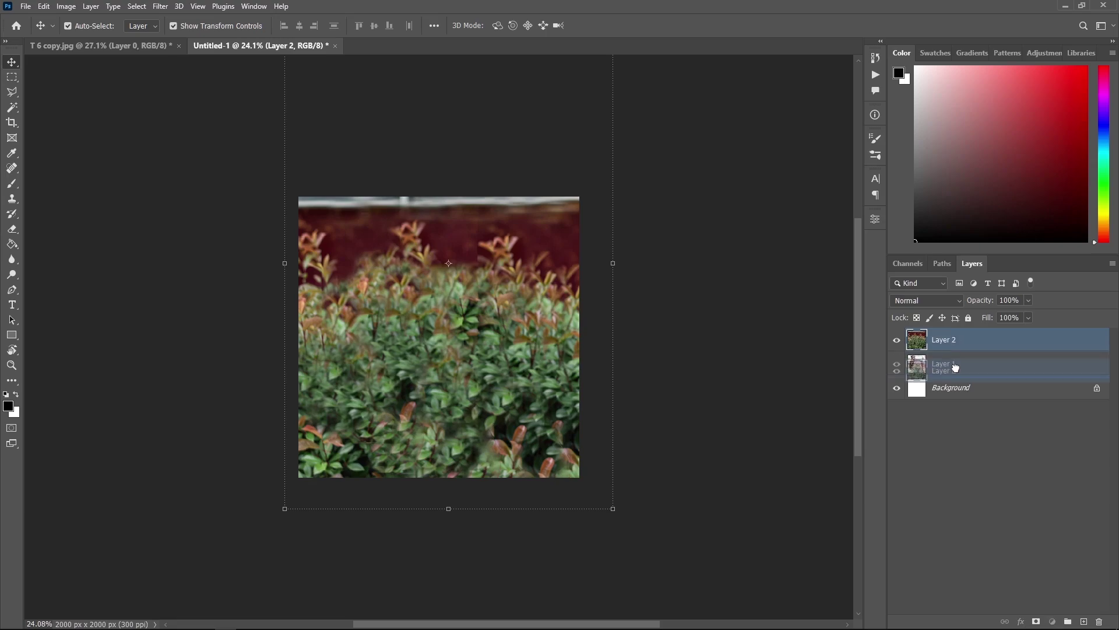
left_click_drag(947, 341, 948, 377)
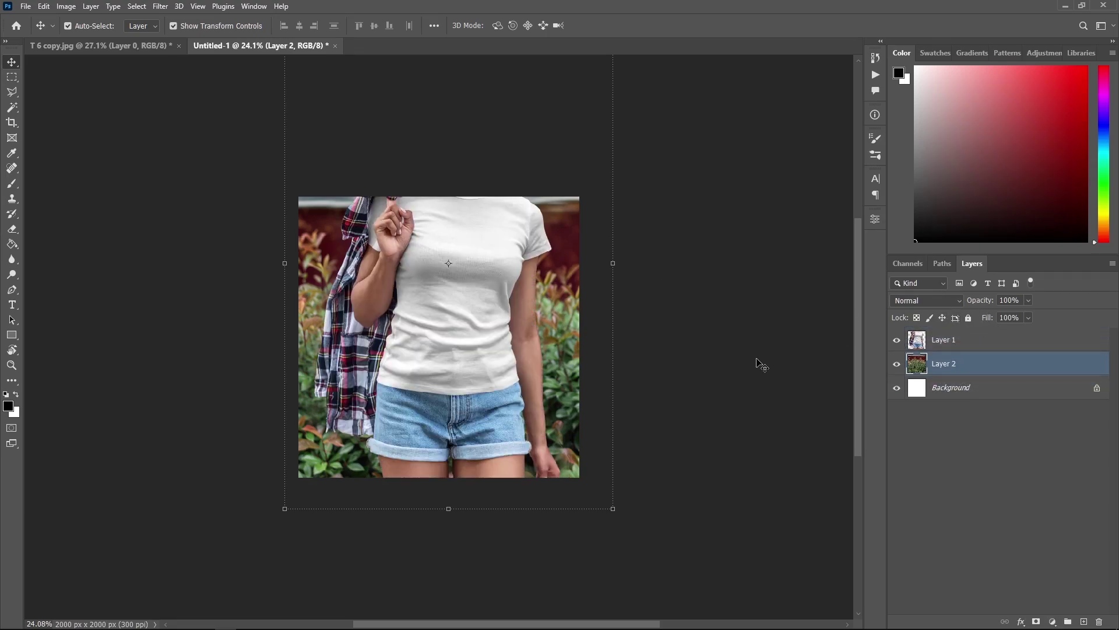
Select the woman and background layers and open the Timeline panel from the Window menu
left_click(965, 348, "shift")
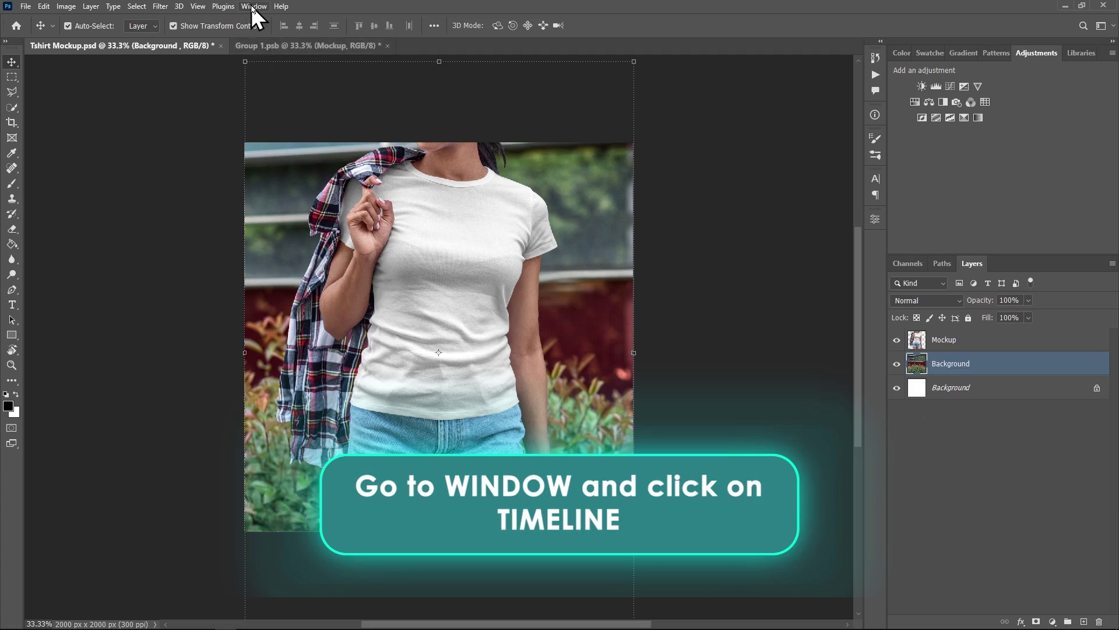
left_click(256, 8)
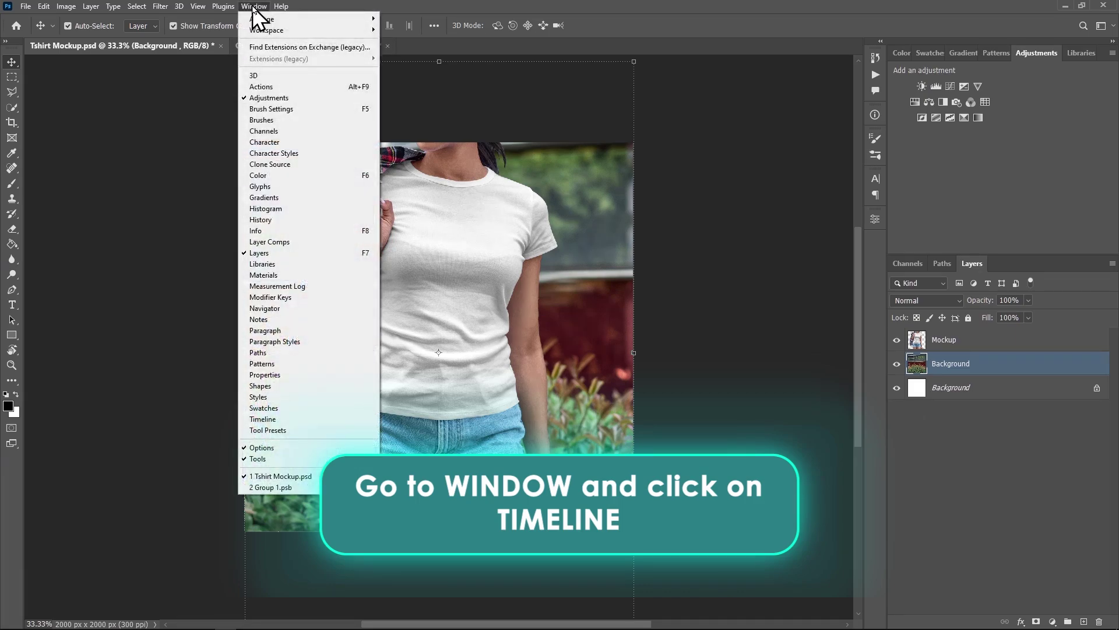
left_click(280, 421)
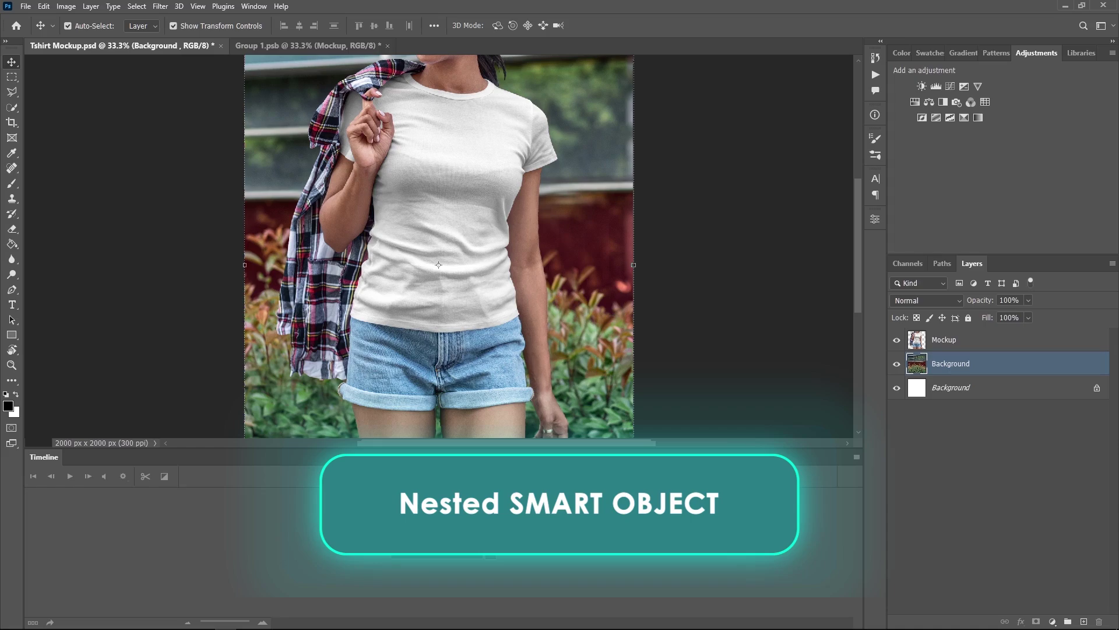
Convert the Background layer and then the Mockup layer to smart objects
right_click(948, 372)
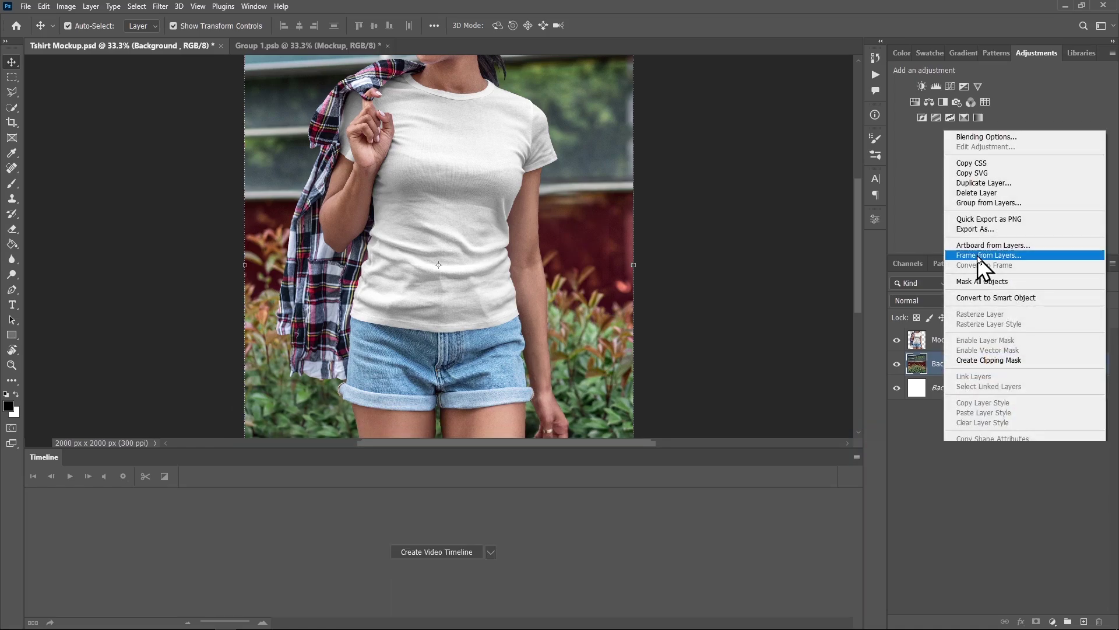
left_click(976, 298)
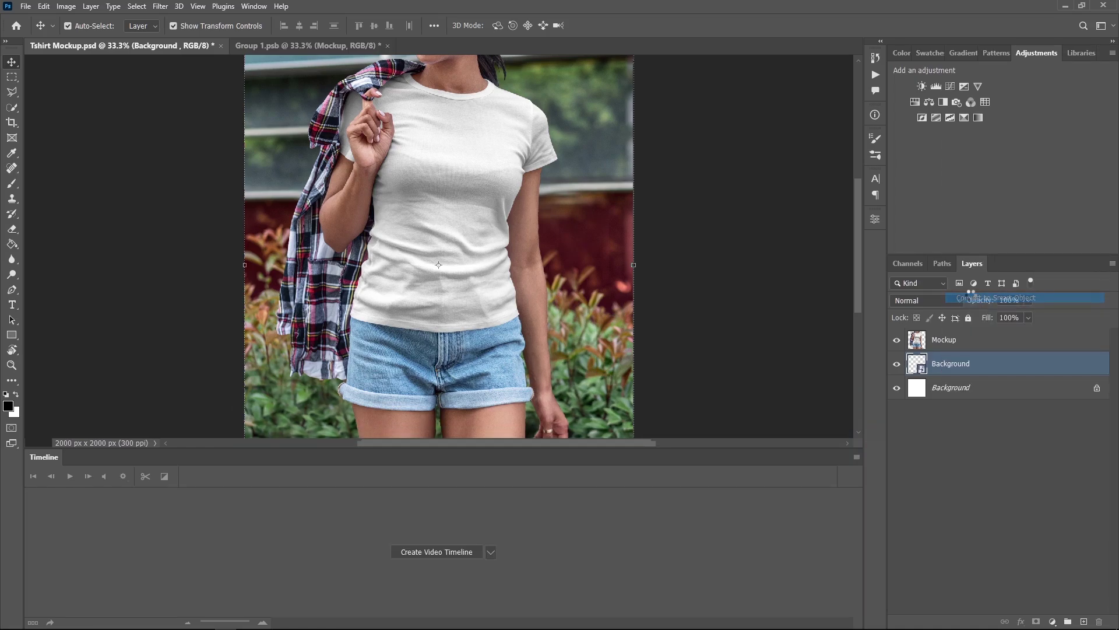
left_click(956, 349)
right_click(955, 348)
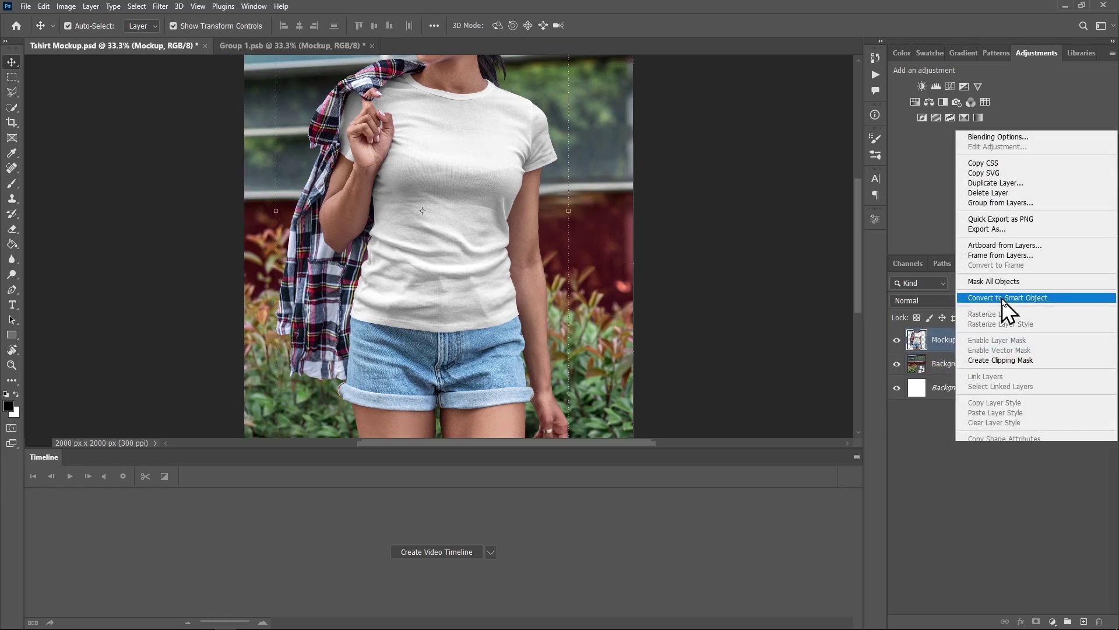
left_click(1006, 297)
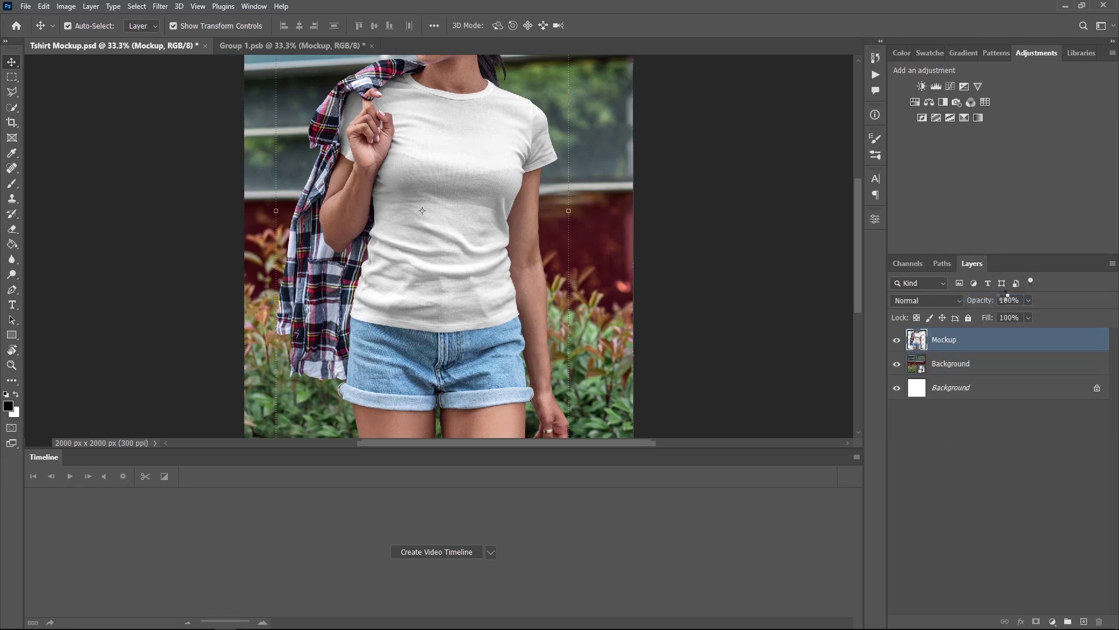
right_click(958, 343)
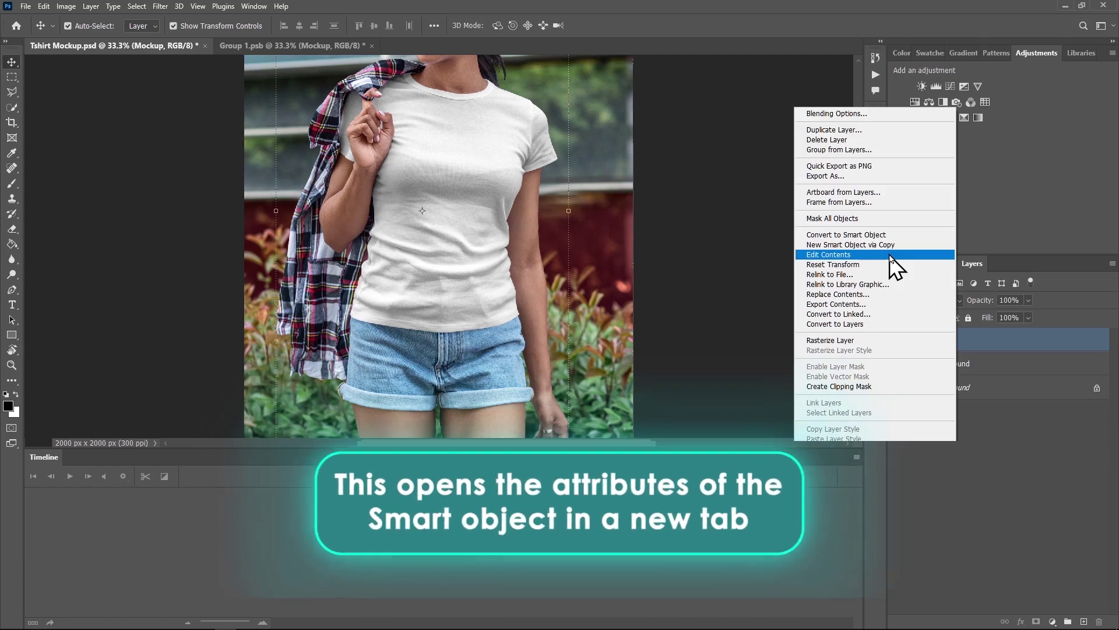
Edit the Mockup smart object's contents and fit Mockup.psb to the window
left_click(889, 254)
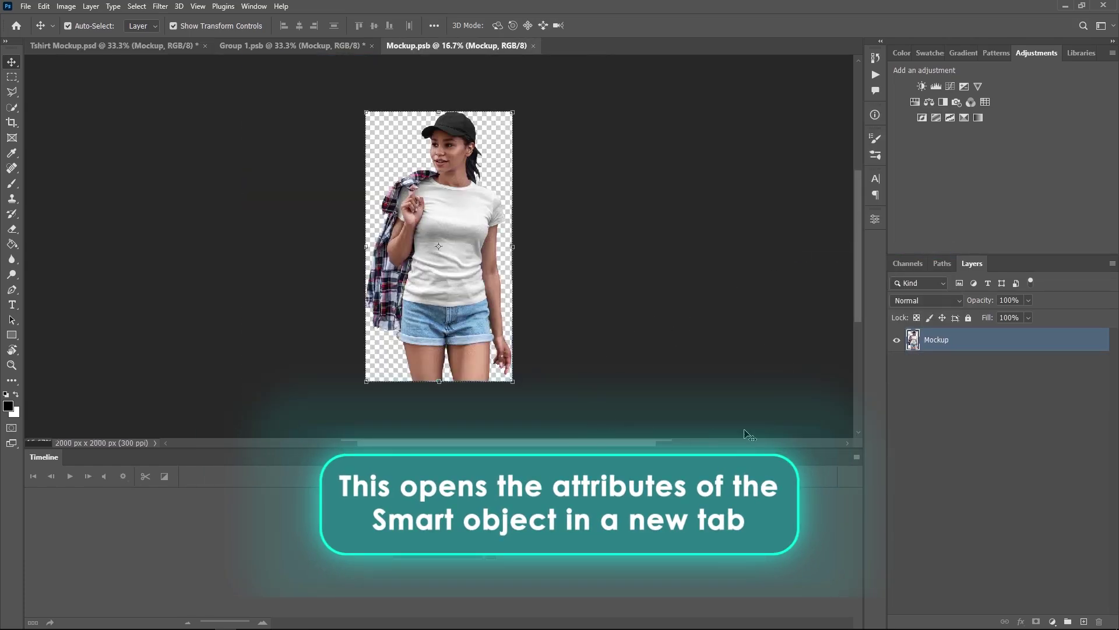
key("ctrl+0")
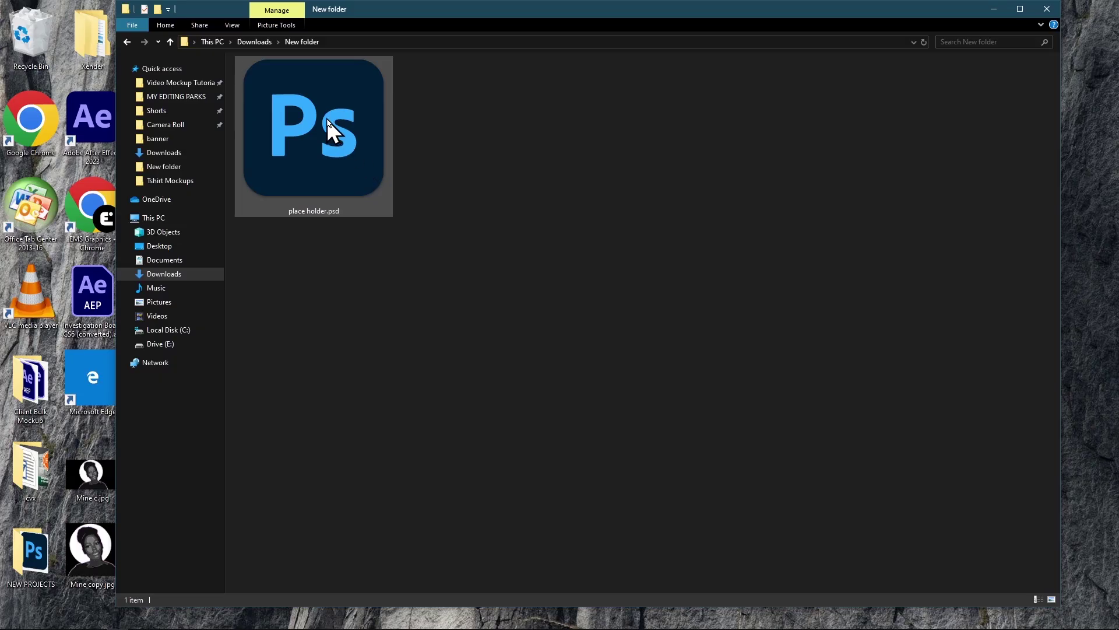
Place place.holder.psd and scale it to about 19% over the shirt chest
left_click_drag(326, 119, 242, 622)
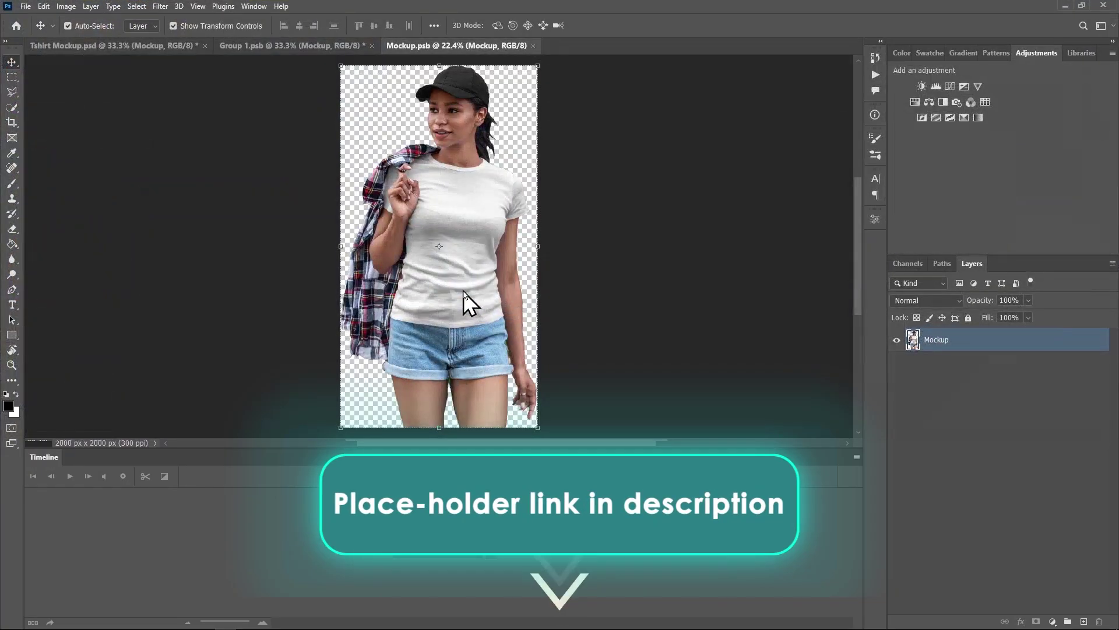
left_click_drag(242, 624, 467, 301)
left_click_drag(540, 107, 446, 236)
left_click_drag(420, 289, 482, 230)
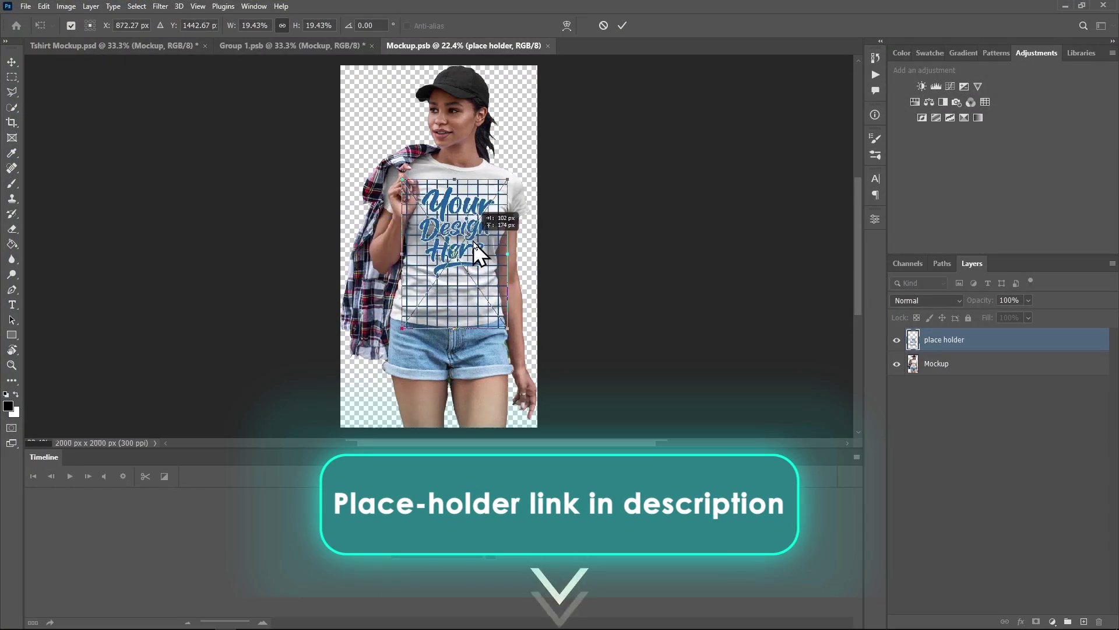
left_click(623, 26)
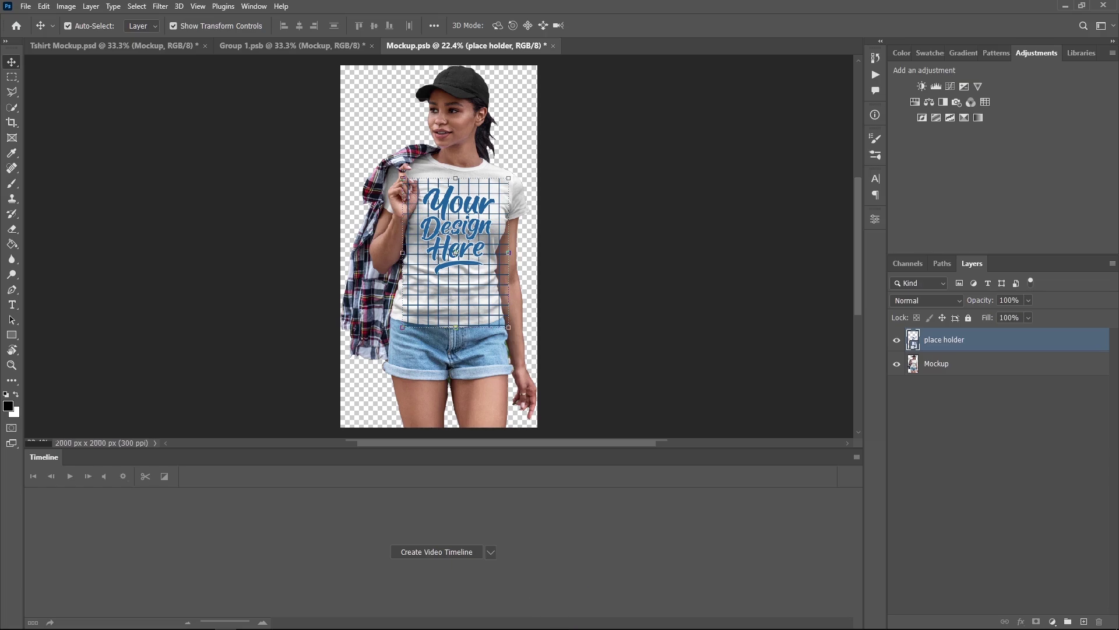
left_click(874, 114)
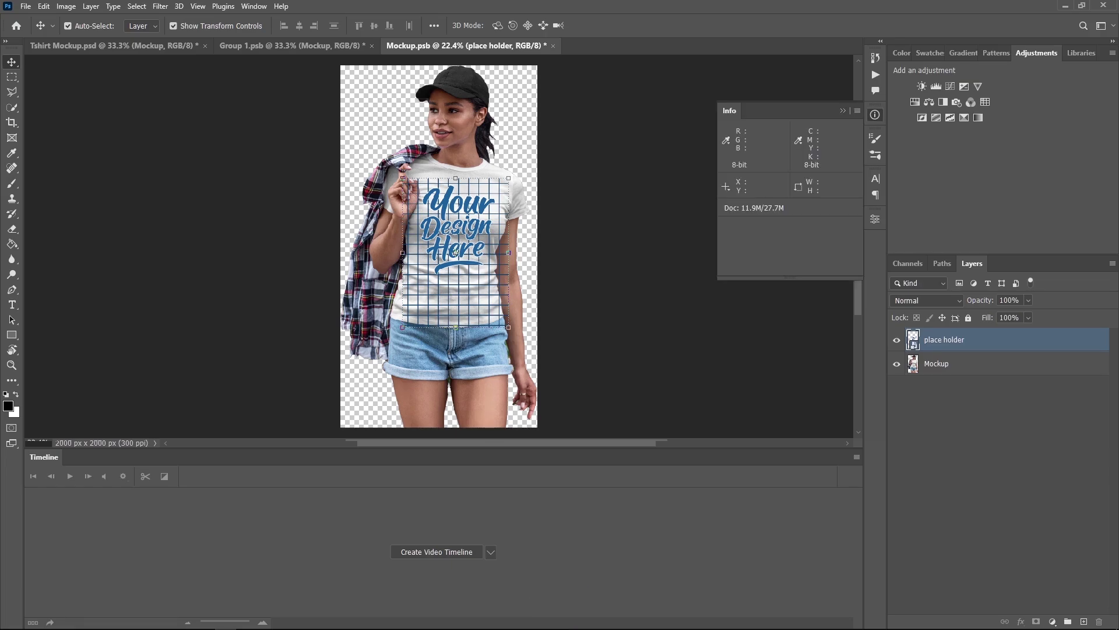
Zoom in, try distorting the placeholder's corners, cancel, and restart the transform
key("ctrl+plus")
key("ctrl+t")
mouse_move(544, 147)
left_mouse_down()
mouse_move(551, 153)
mouse_move(543, 148)
left_mouse_up()
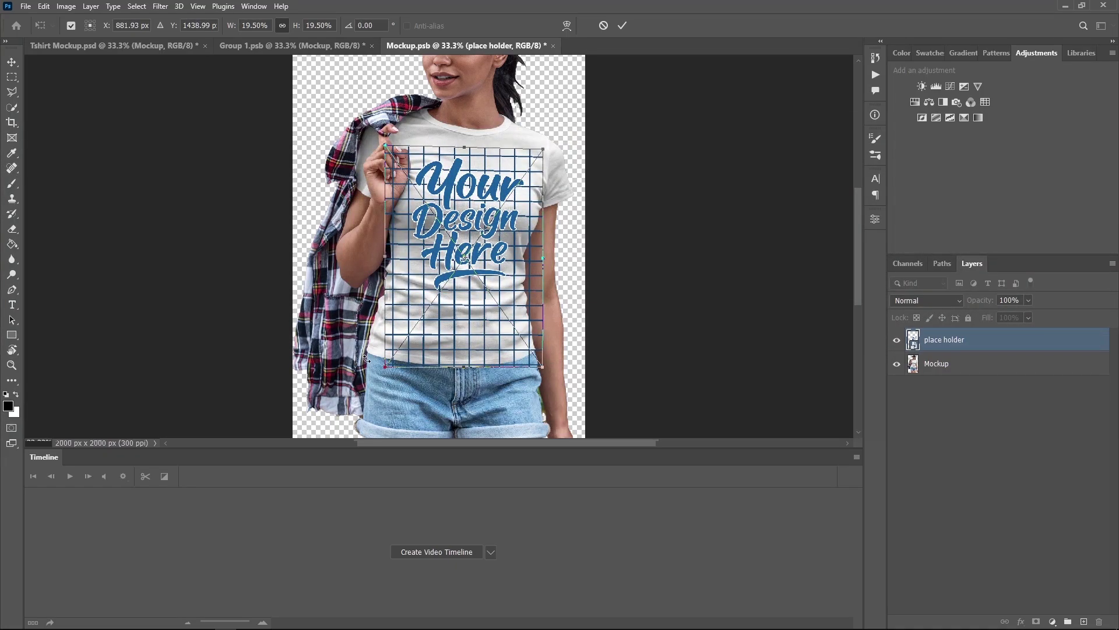
left_click_drag(385, 364, 375, 351)
left_click(604, 26)
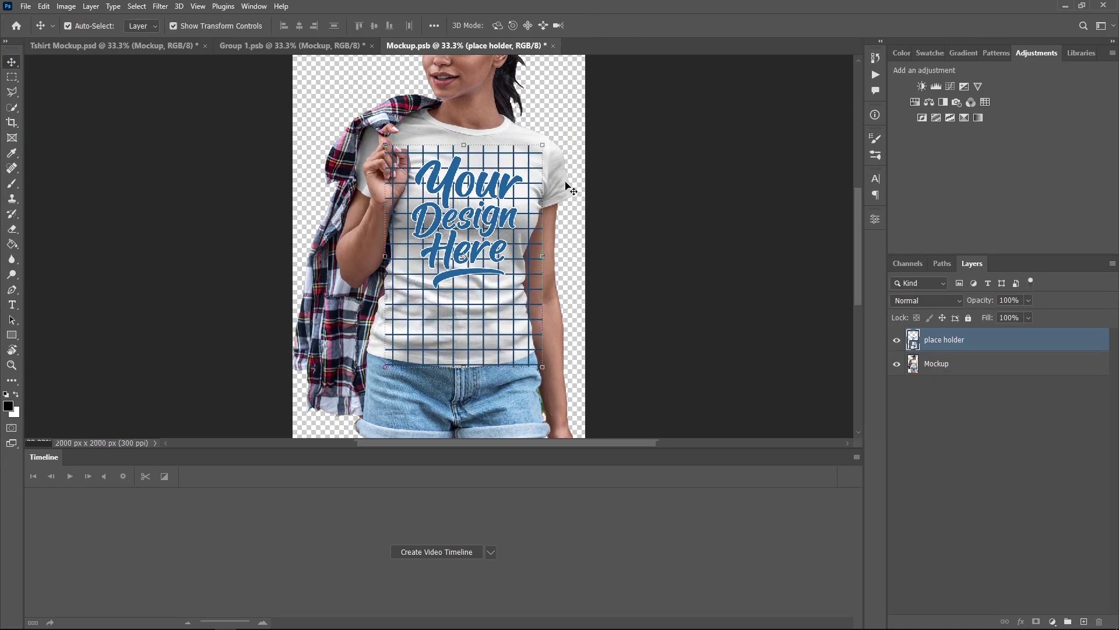
left_click(544, 147)
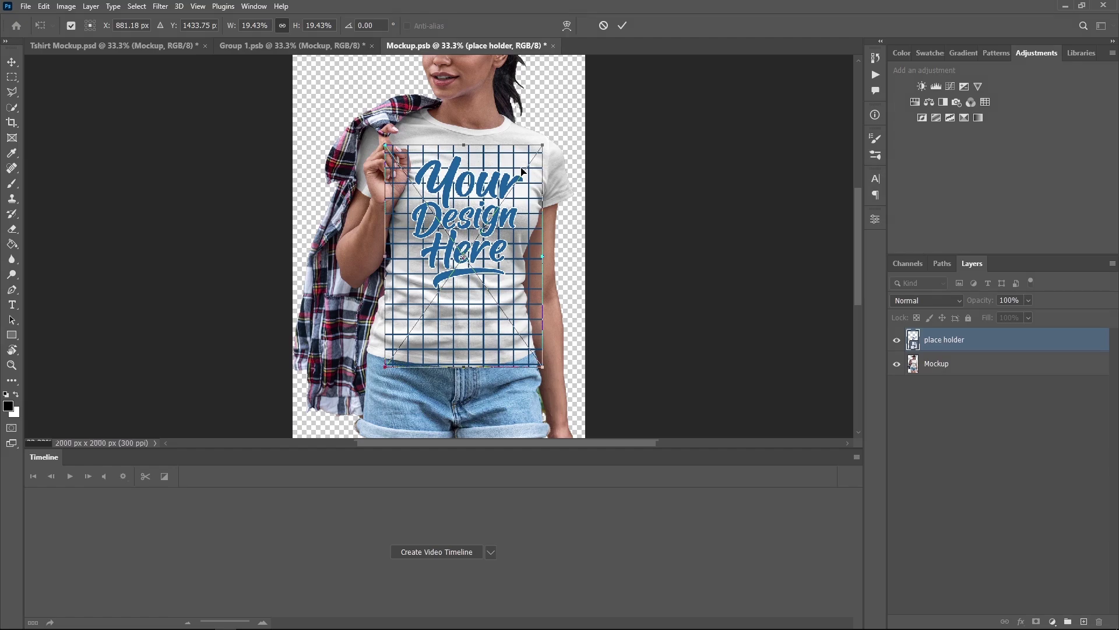
Warp the placeholder's corners and side edges along the torso, then commit the warp
right_click(522, 173)
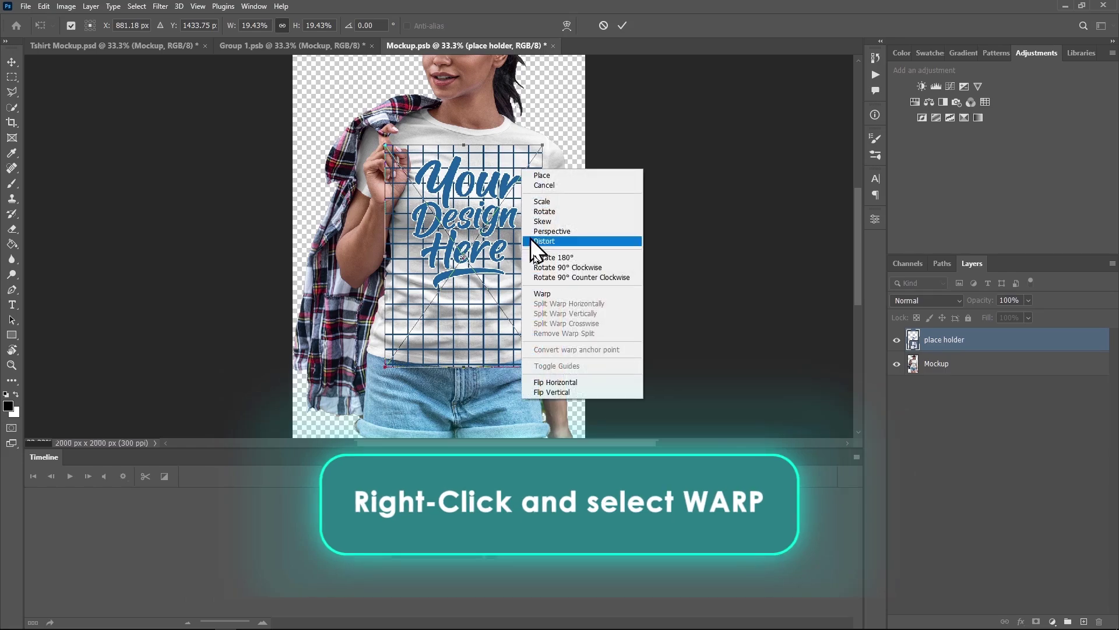
left_click(553, 296)
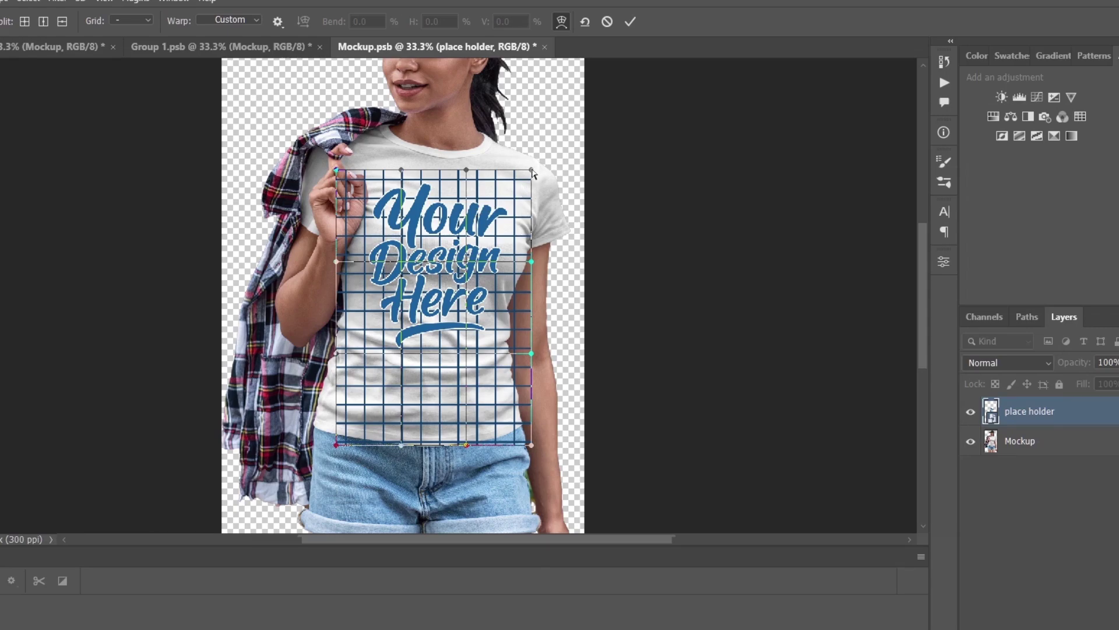
key("ctrl+t")
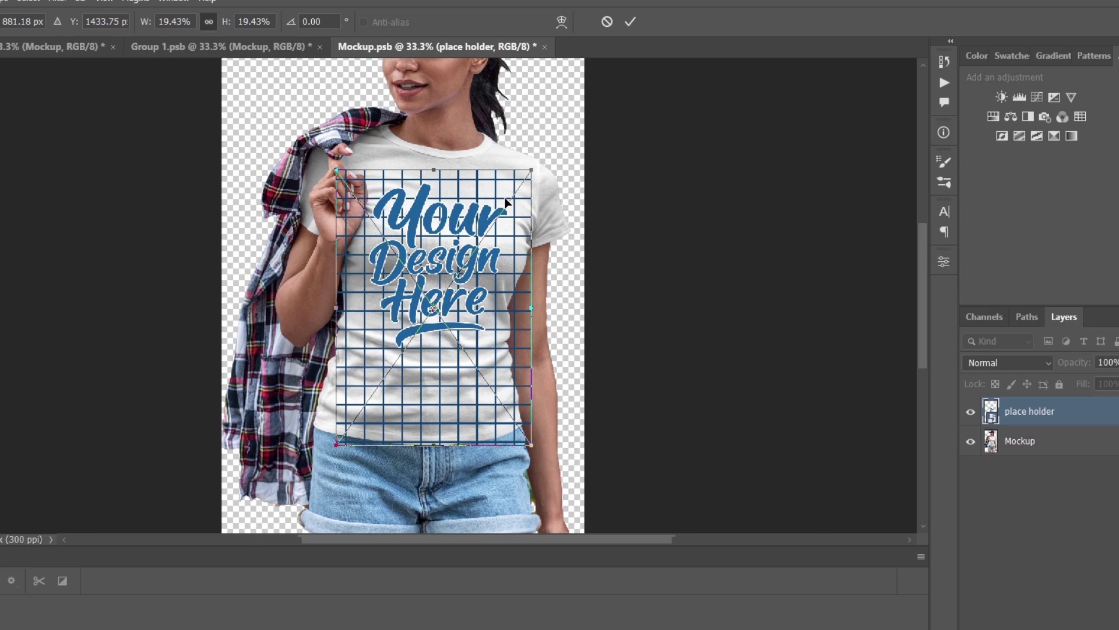
key("ctrl+t")
left_click_drag(531, 170, 548, 170)
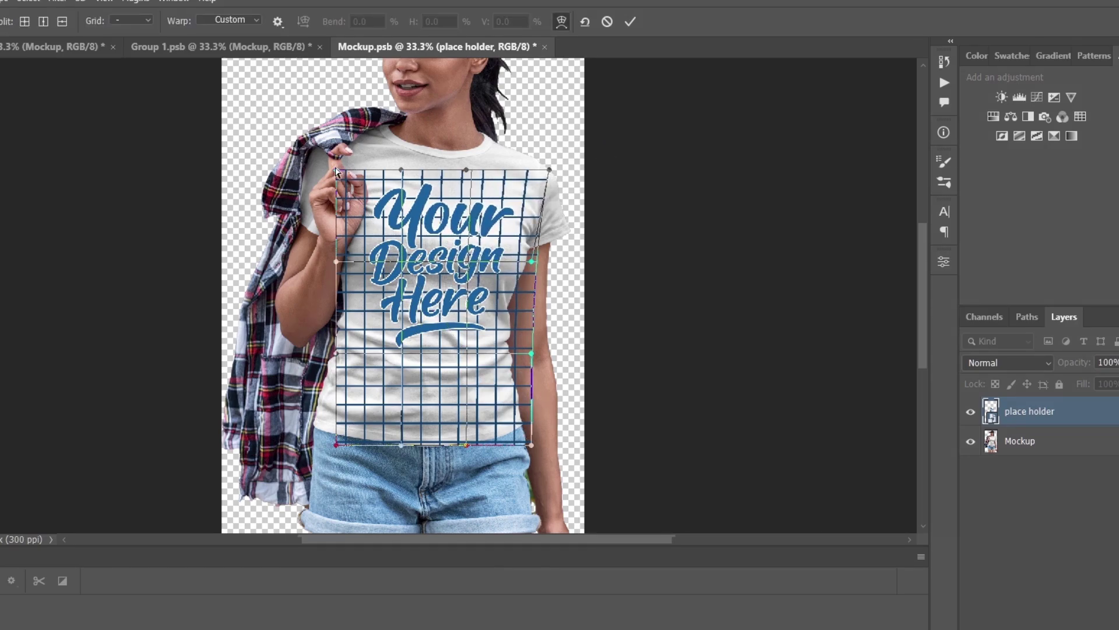
left_click_drag(337, 172, 346, 175)
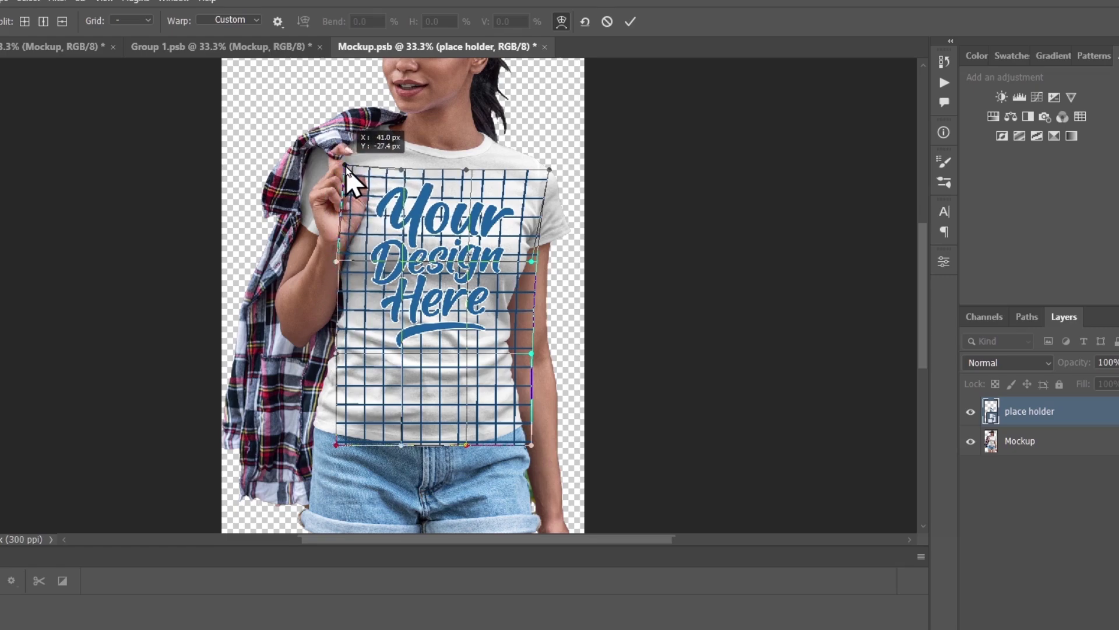
left_click_drag(531, 260, 587, 263)
left_click_drag(336, 261, 375, 263)
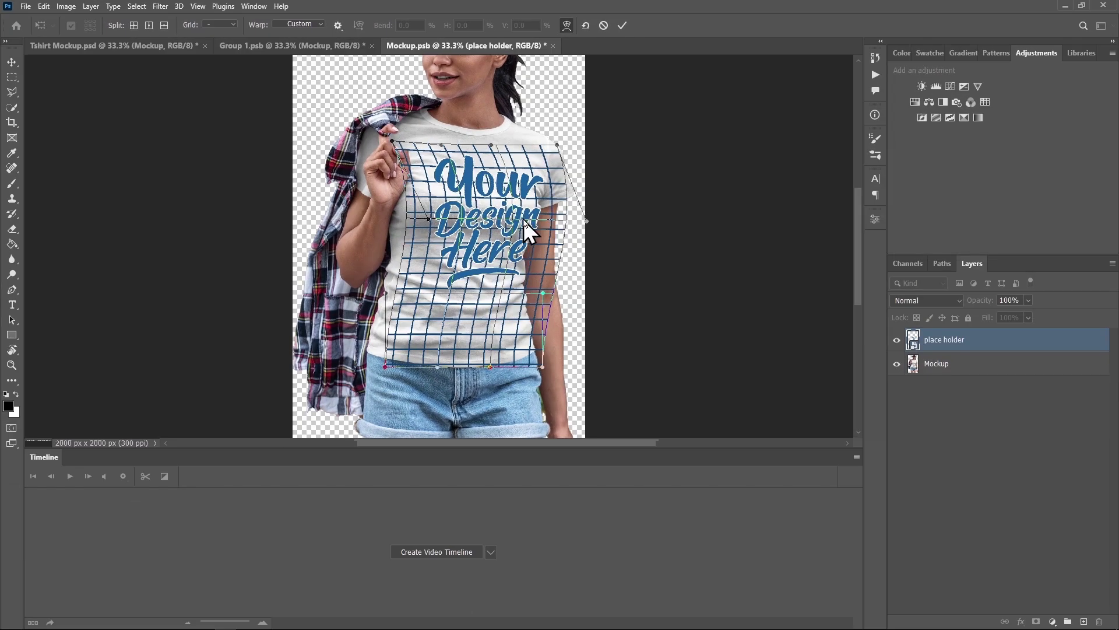
mouse_move(524, 292)
left_mouse_down()
mouse_move(475, 292)
mouse_move(469, 230)
left_mouse_up()
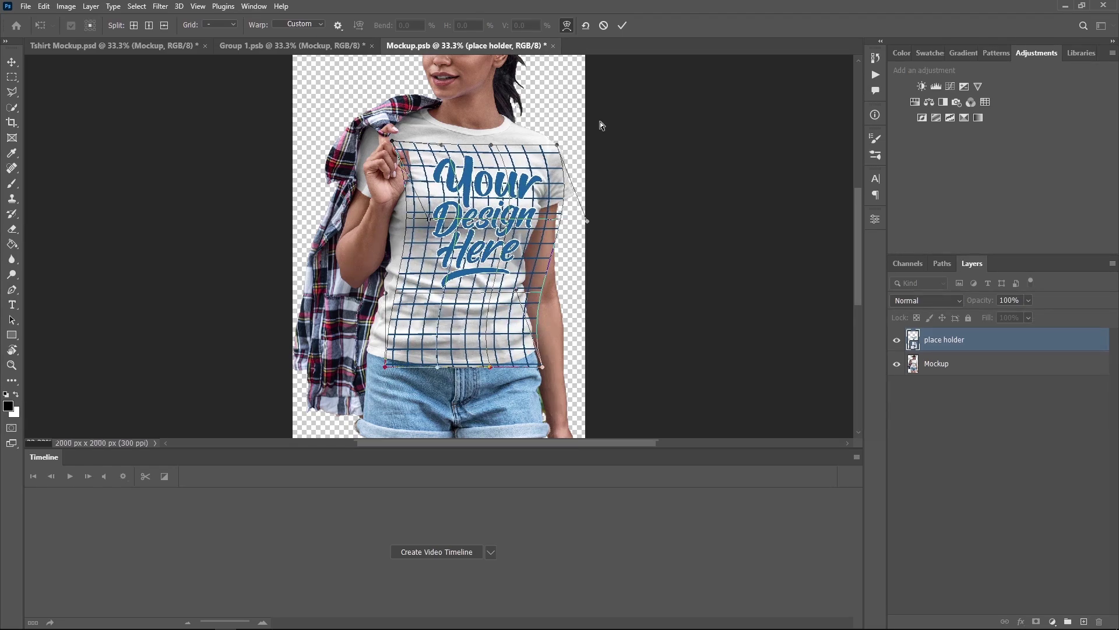
left_click(622, 25)
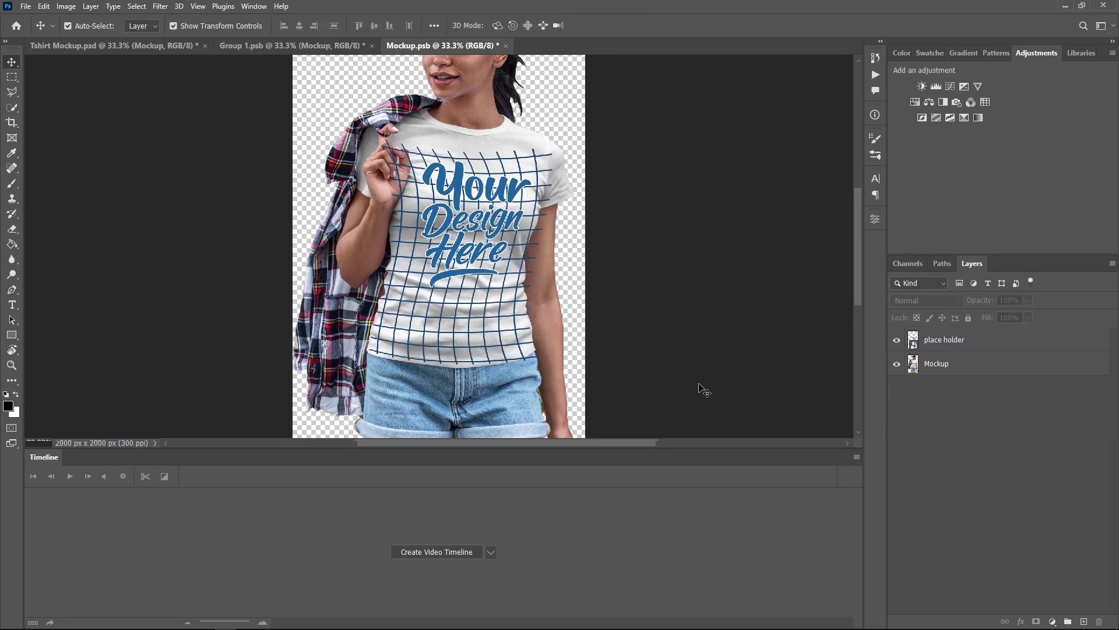
Duplicate the Mockup layer above the placeholder and desaturate the copy
left_click(949, 366)
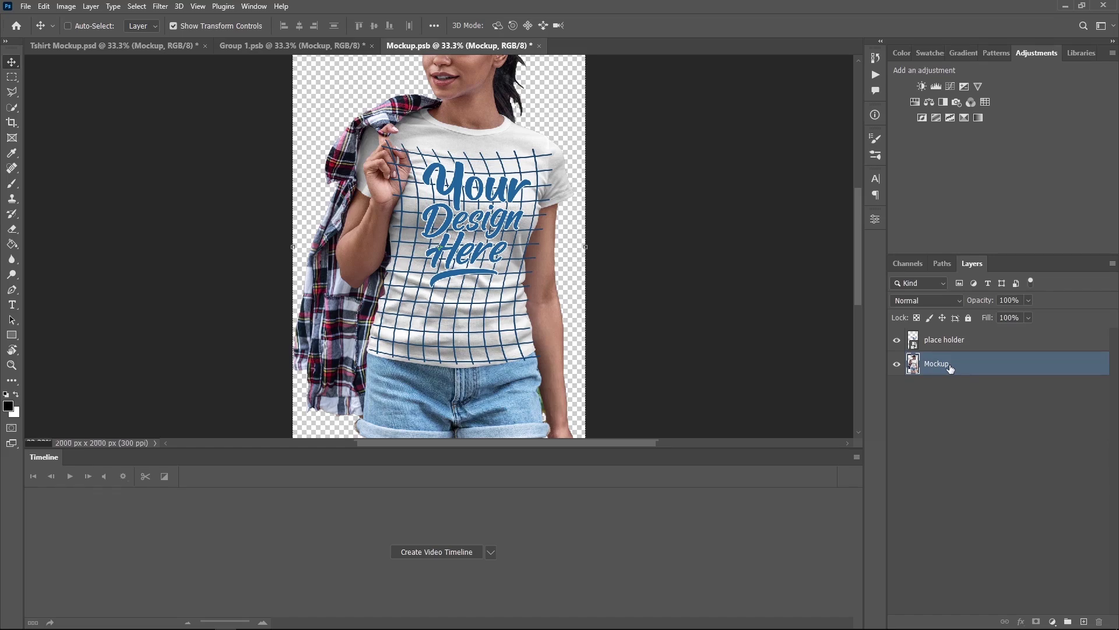
key("ctrl+j")
left_click_drag(952, 368, 957, 332)
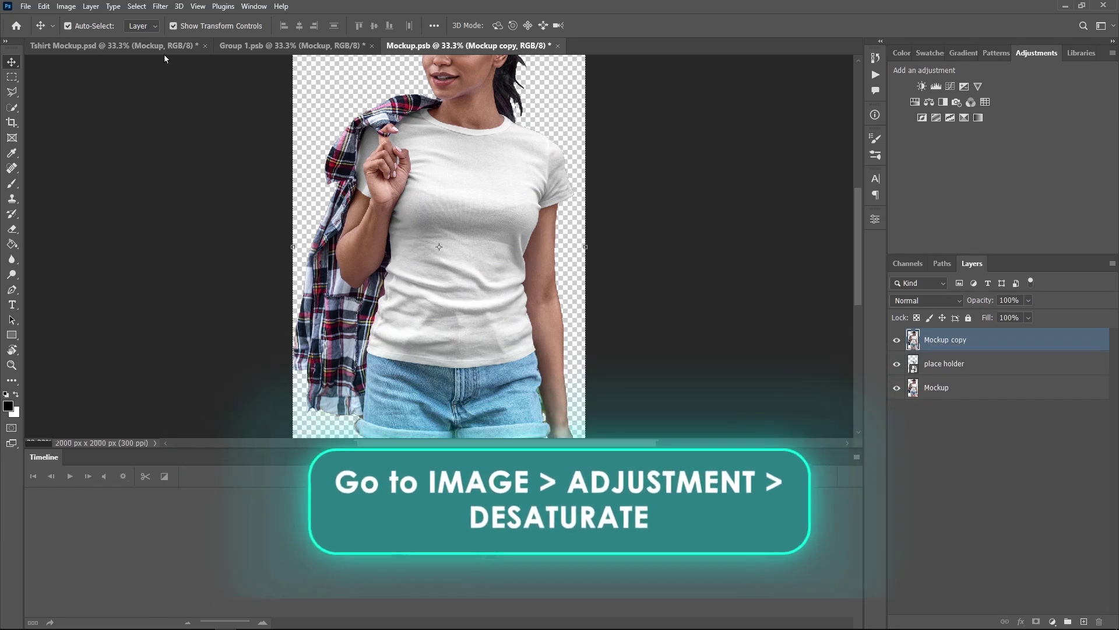
left_click(68, 7)
mouse_move(85, 37)
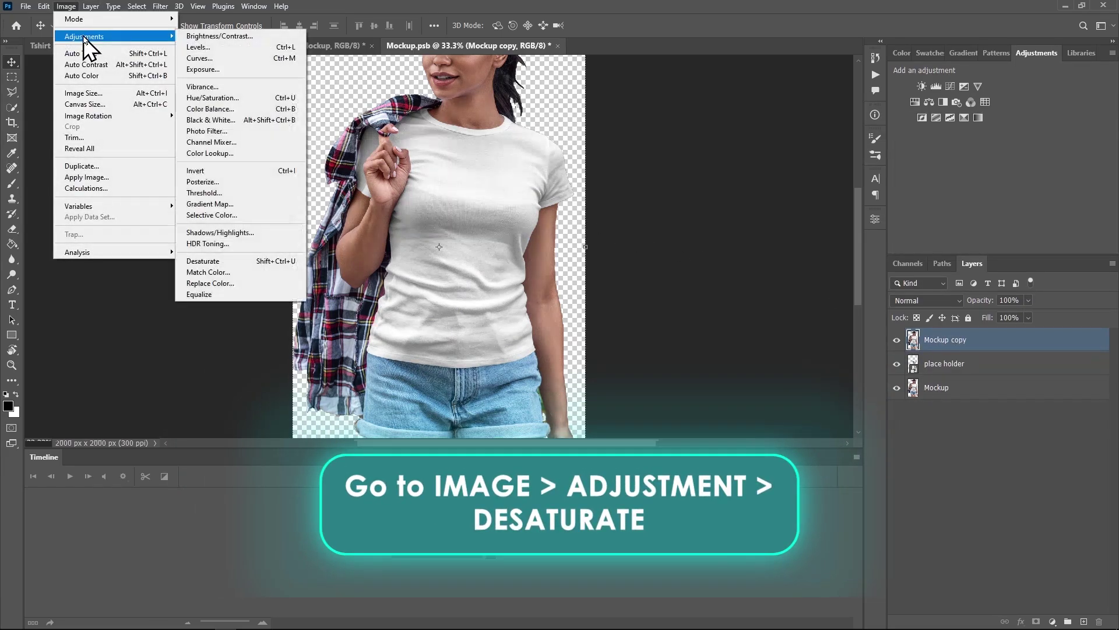
left_click(256, 263)
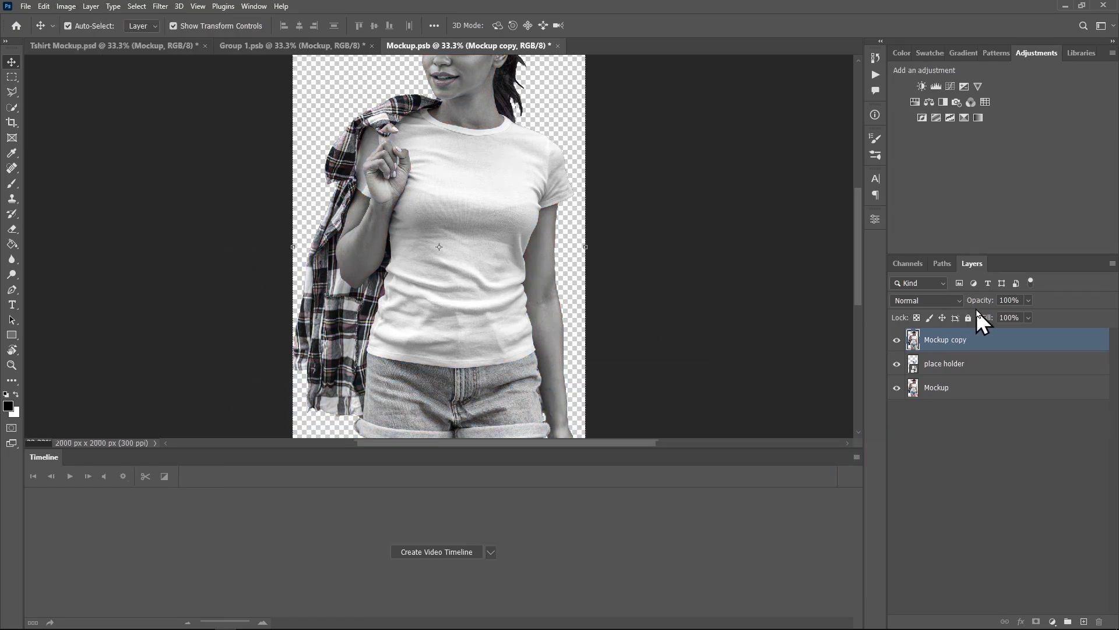
Clip Mockup copy to the placeholder and set its blend mode to Hard Light
left_click_drag(955, 326, 932, 349)
left_click(934, 351, "alt")
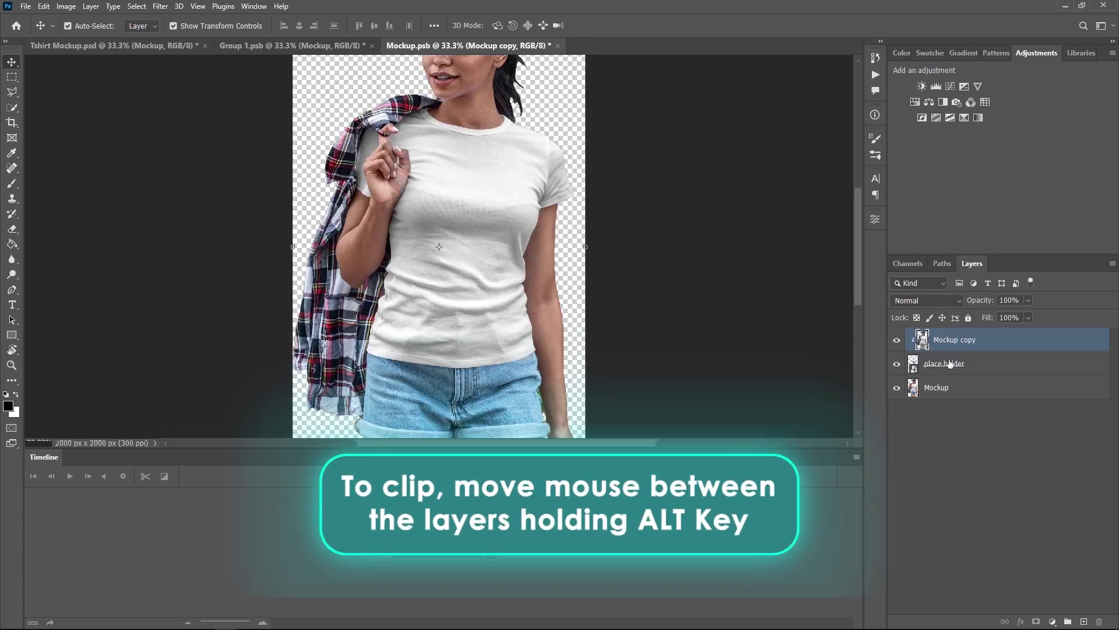
left_click(941, 300)
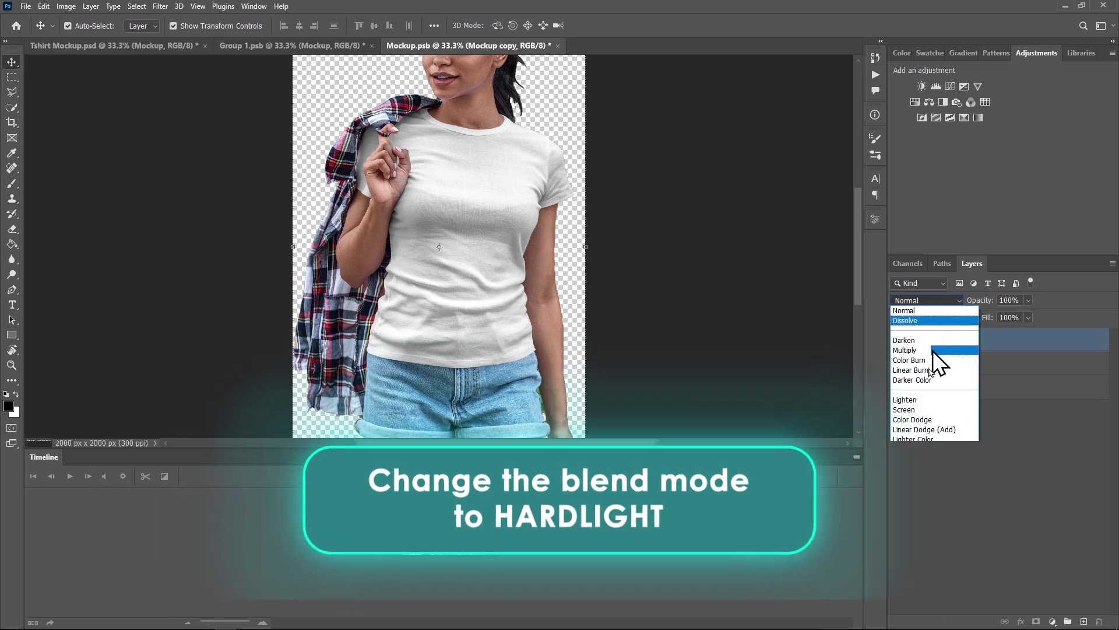
key("Up")
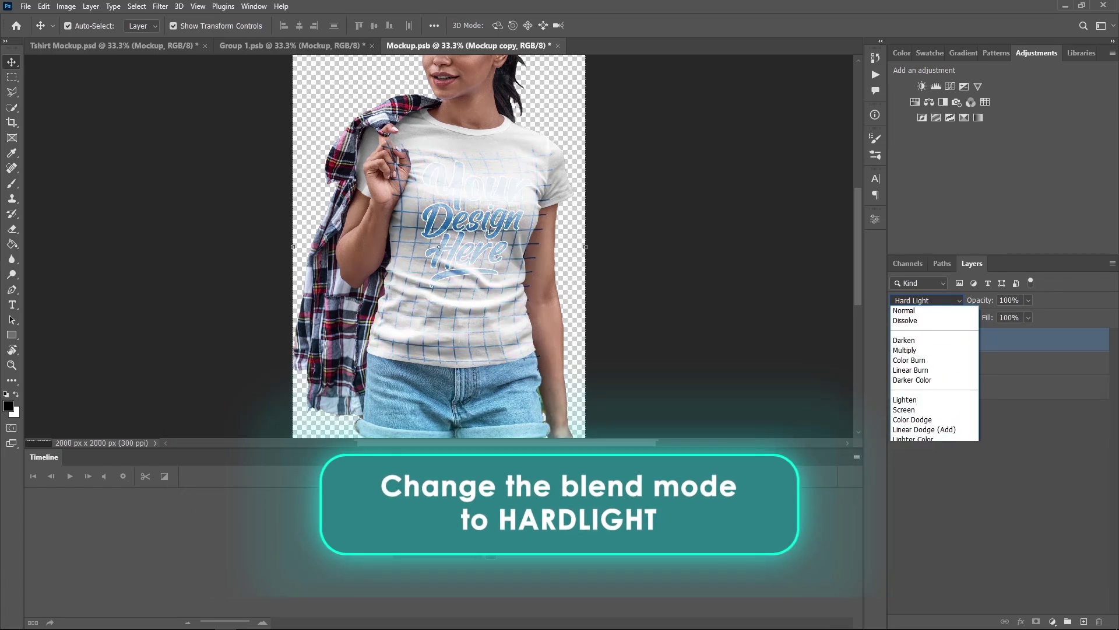
key("Return")
Darken Mockup copy with Curves, moving the black point right and the white point down
left_click(67, 8)
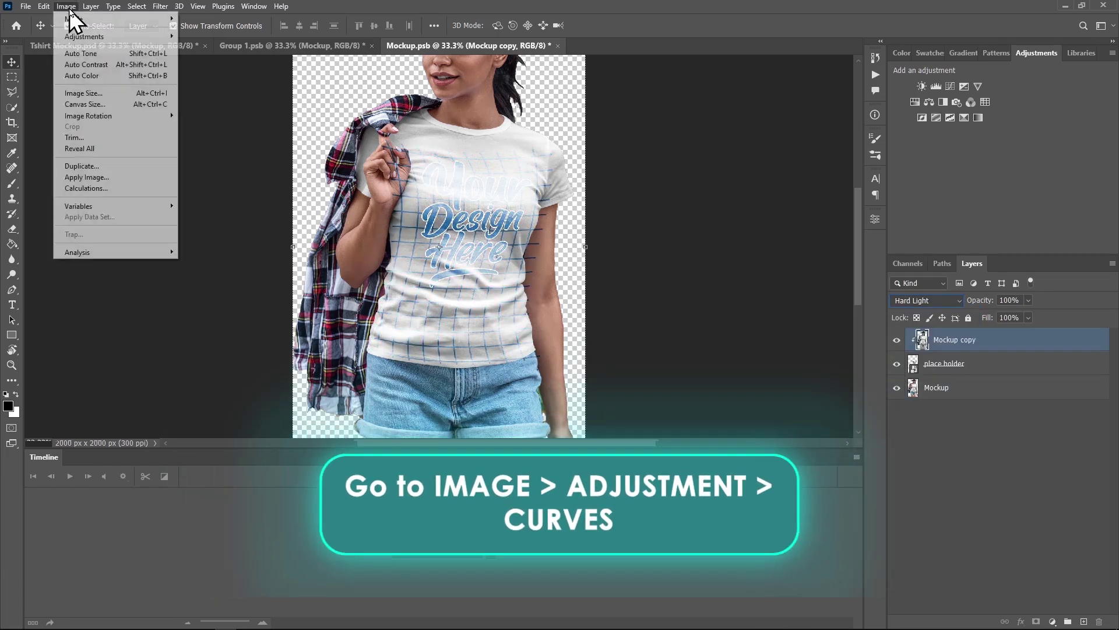
mouse_move(84, 36)
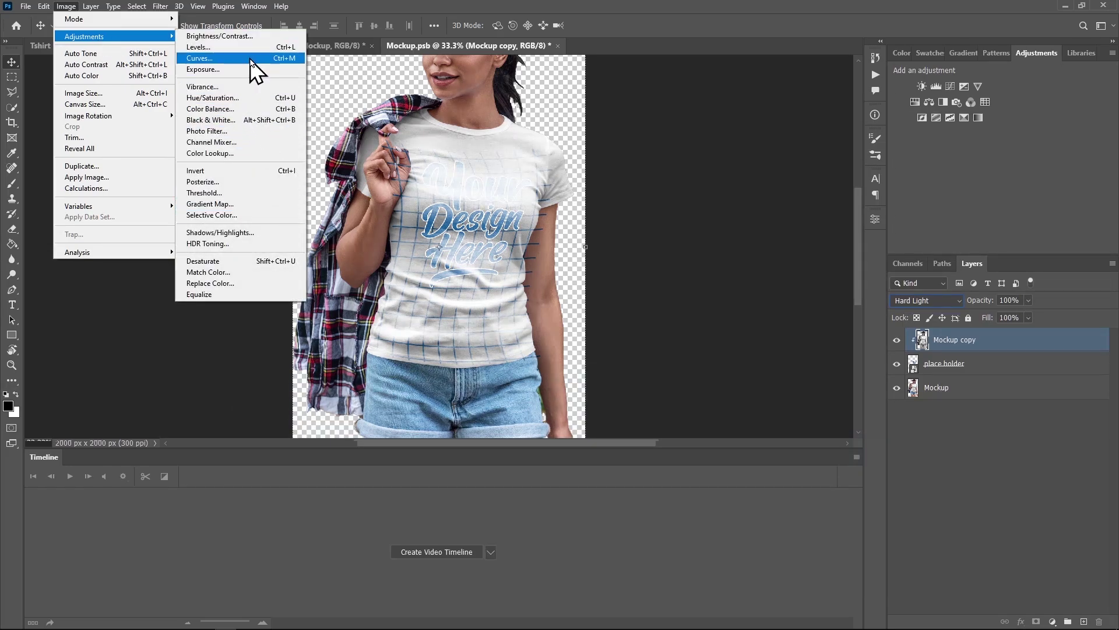
left_click(251, 59)
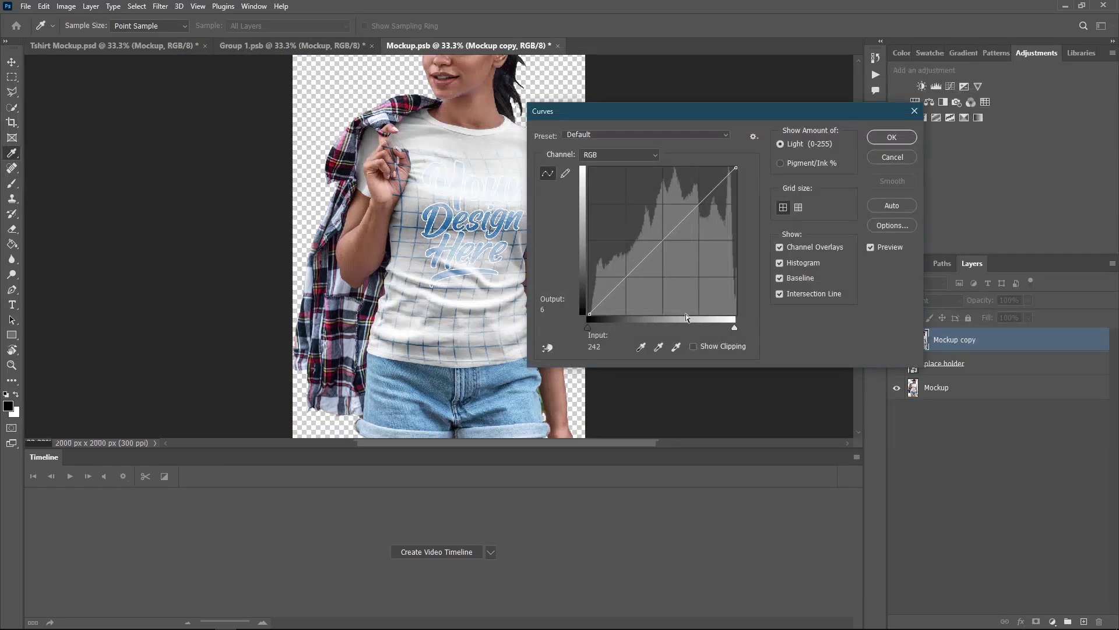
left_click_drag(588, 328, 646, 328)
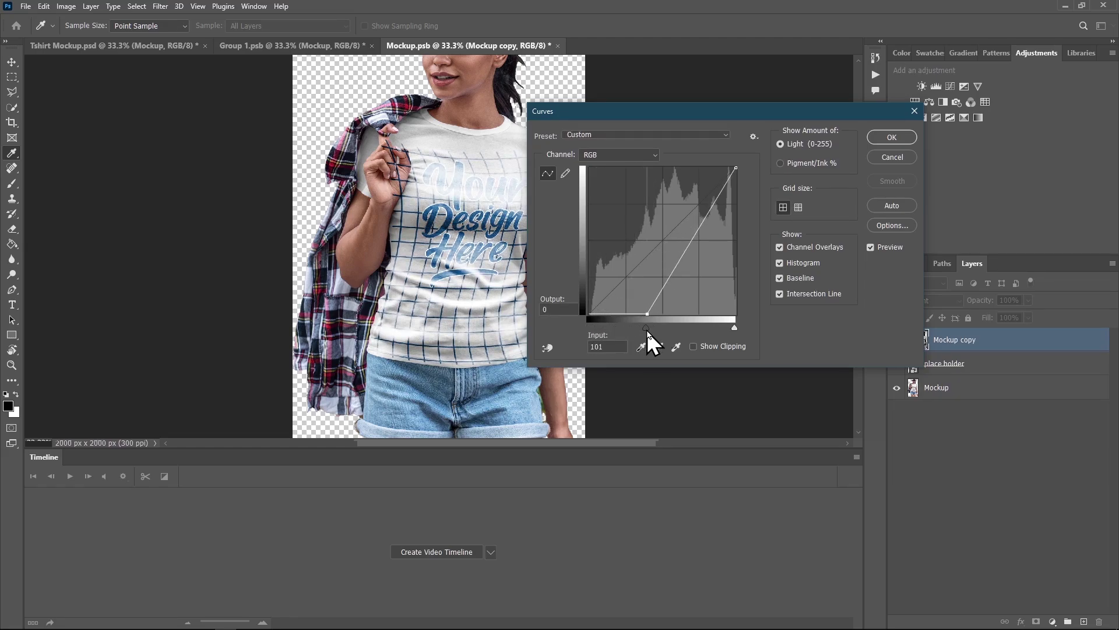
left_click_drag(735, 170, 746, 219)
mouse_move(649, 329)
left_mouse_down()
mouse_move(604, 330)
mouse_move(640, 334)
left_mouse_up()
left_click(891, 140)
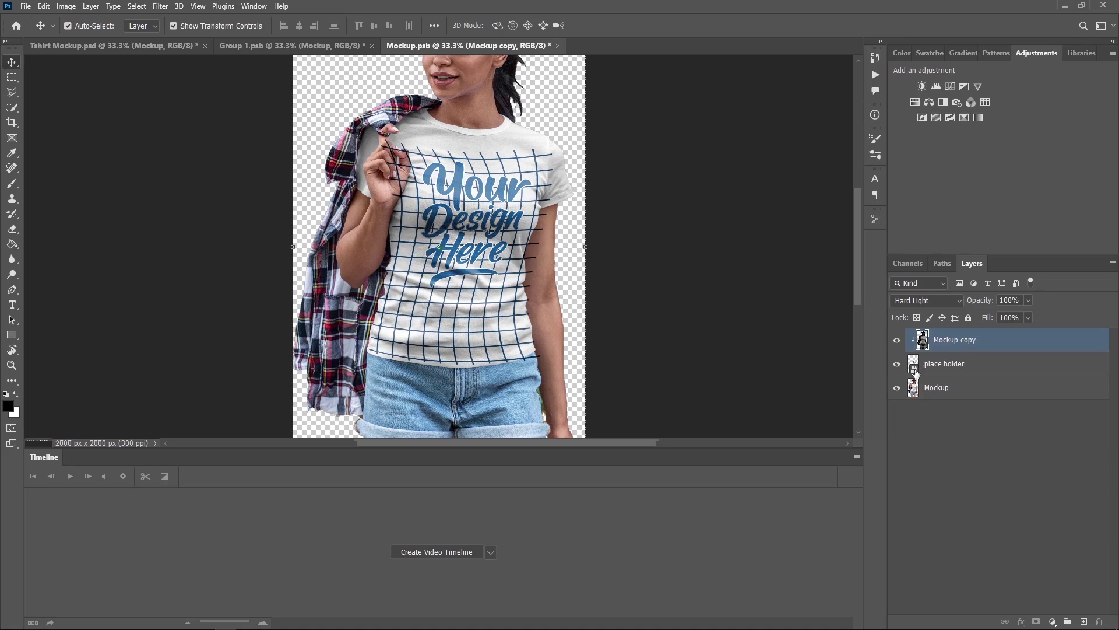
Close the Mockup and Group 1 documents to return to Tshirt Mockup with the design on the shirt
key("shift+alt+n")
left_click(914, 369)
key("ctrl+w")
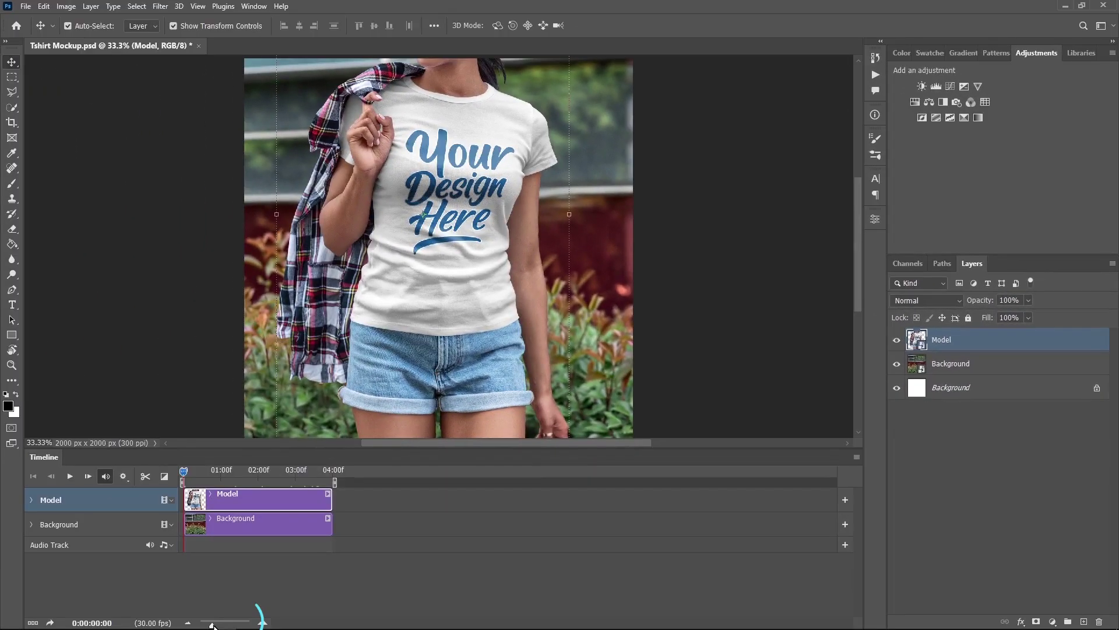
Zoom the timeline out and expand the Model track's Transform, Opacity and Style properties
mouse_move(226, 624)
left_mouse_down()
mouse_move(204, 624)
mouse_move(221, 624)
left_mouse_up()
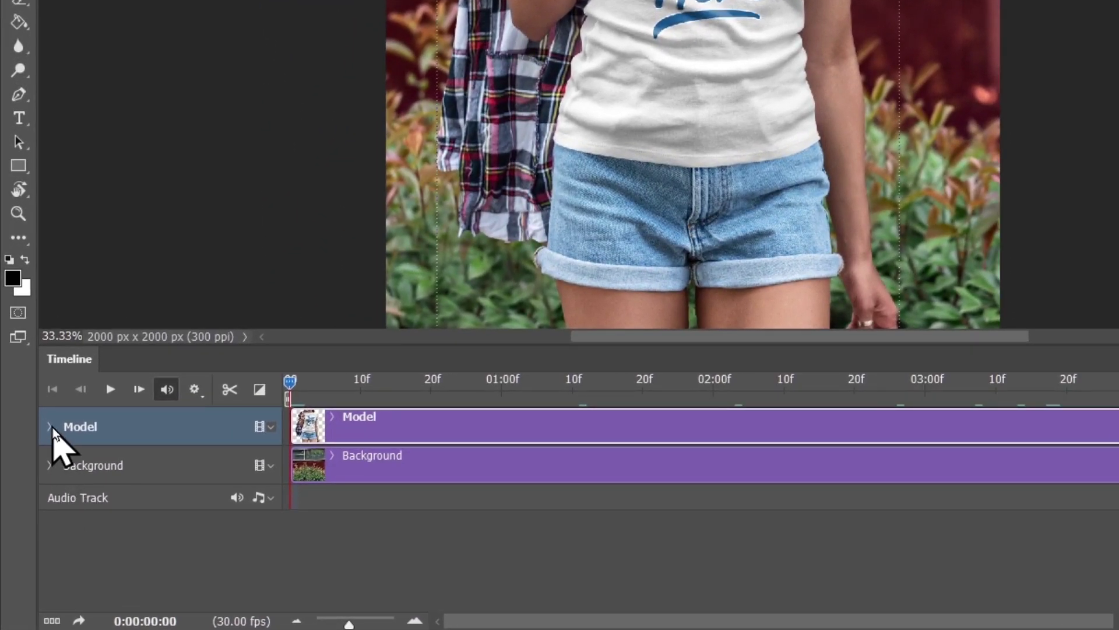
left_click(50, 427)
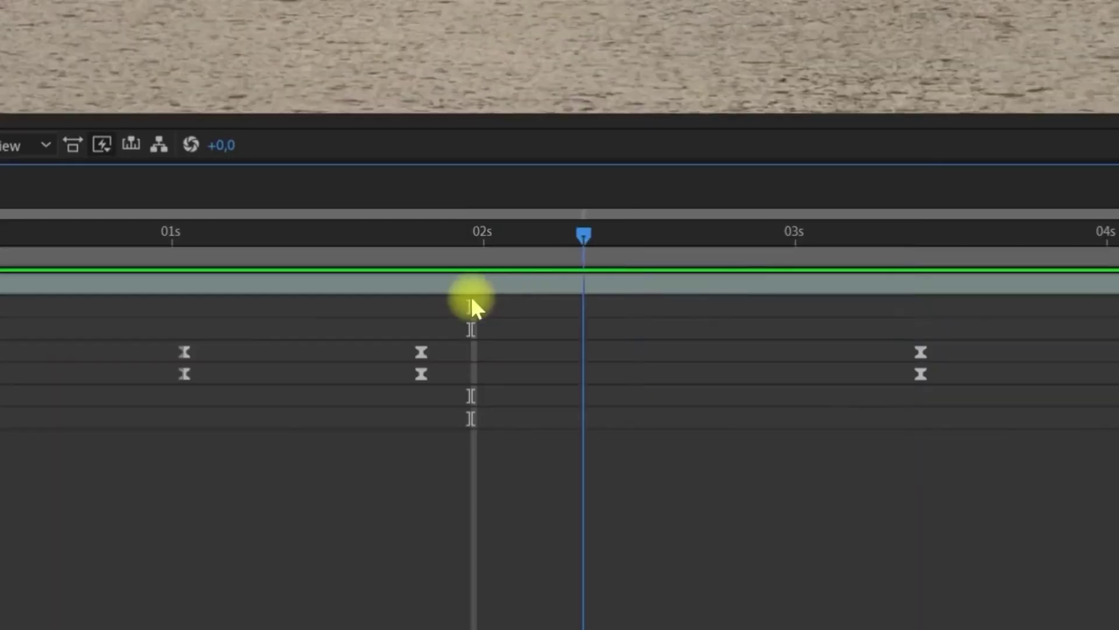
key("k")
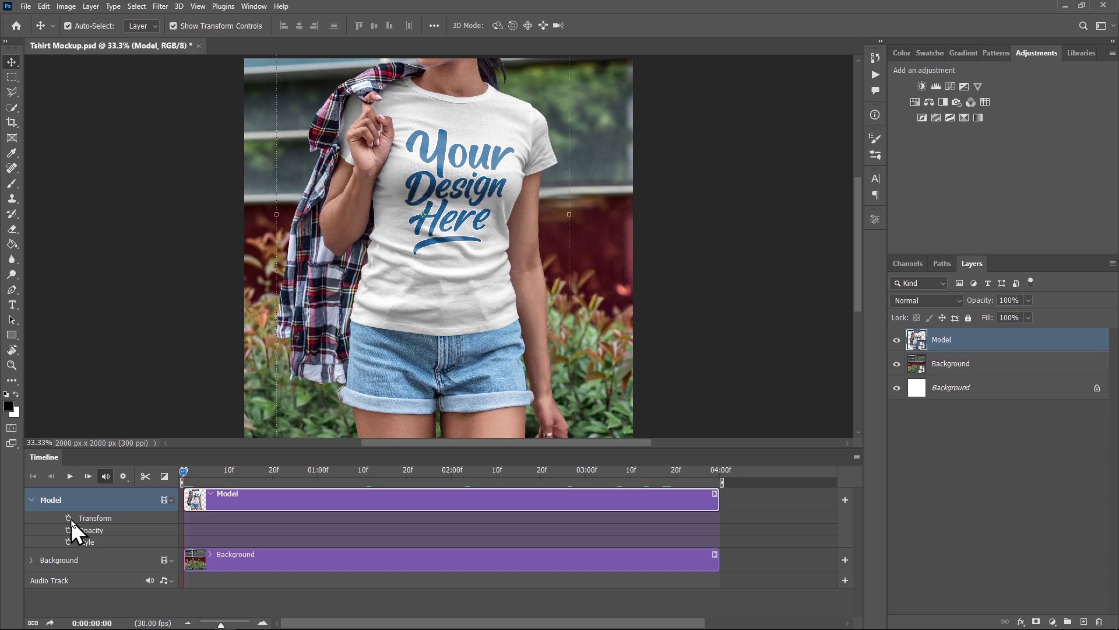
Set a starting Transform keyframe with the Model shrunk and shifted right and down
left_click(68, 519)
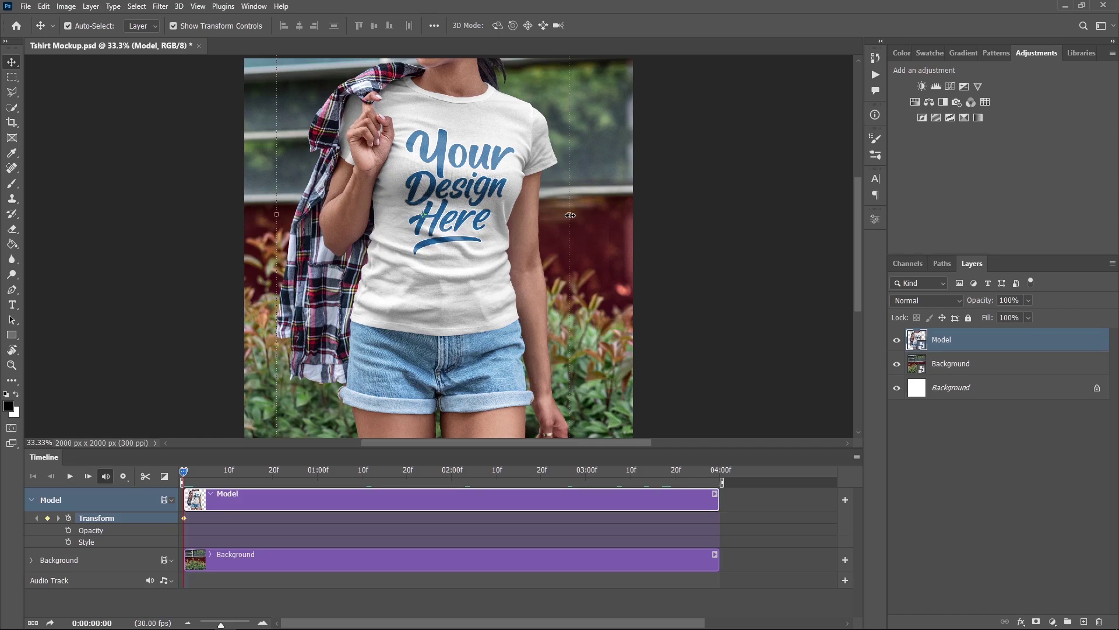
key("ctrl+t")
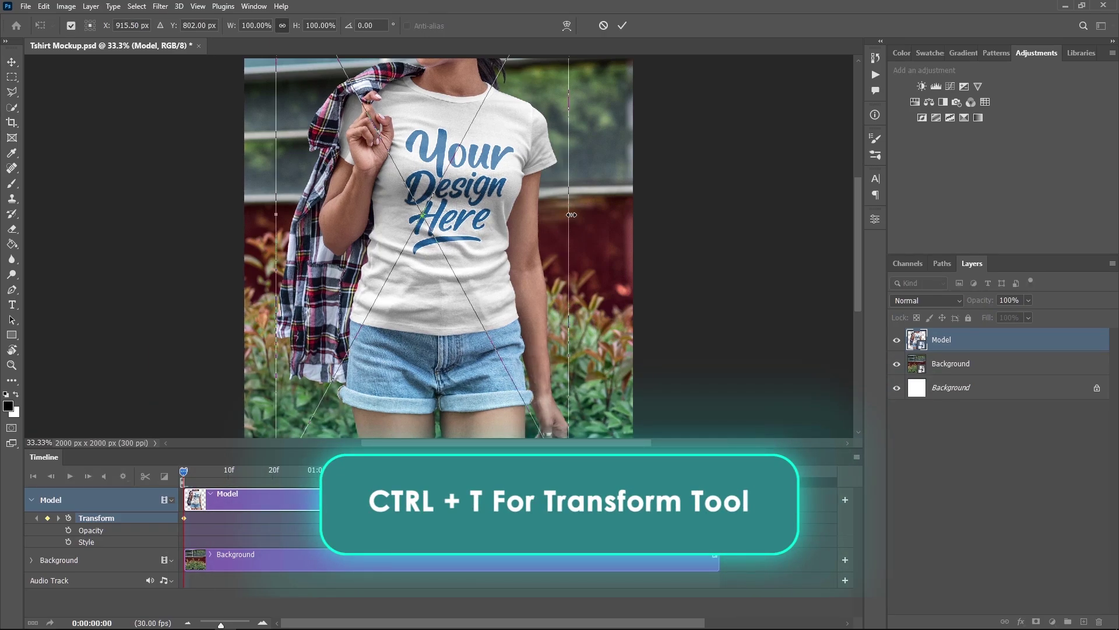
mouse_move(570, 215)
left_mouse_down()
mouse_move(488, 214)
mouse_move(479, 278)
mouse_move(506, 222)
left_mouse_up()
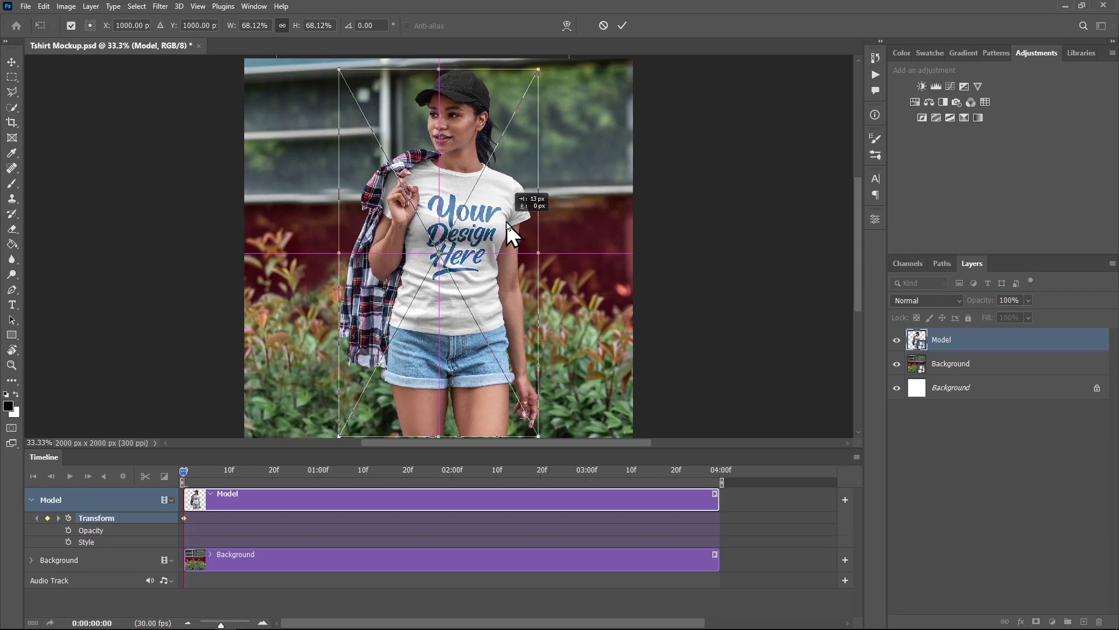
left_click(622, 25)
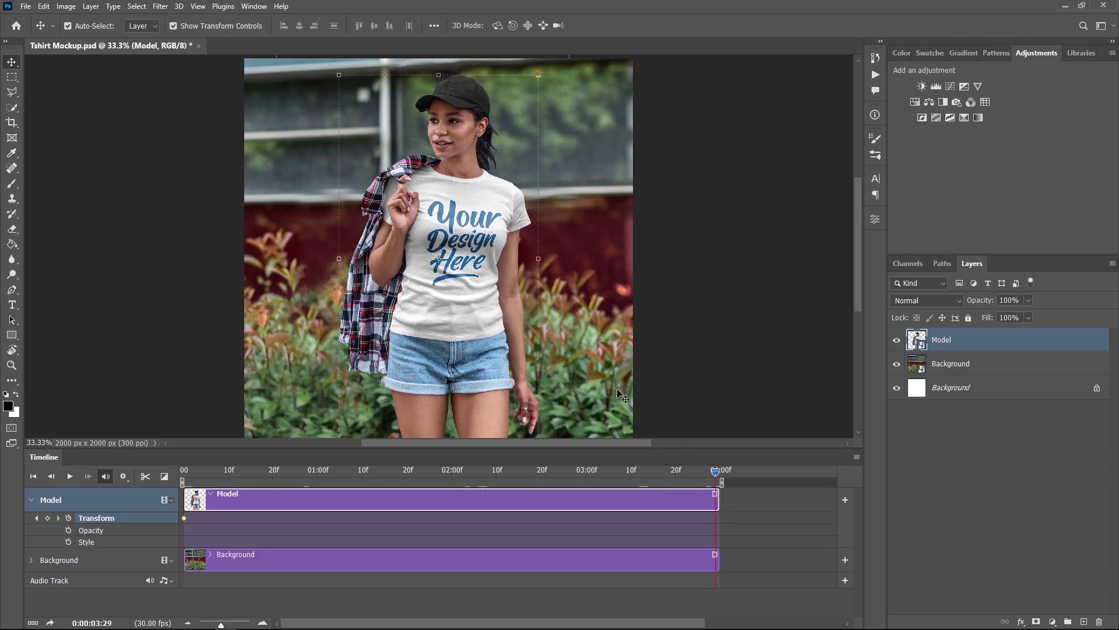
Enlarge the Model into a shirt close-up for the end keyframe and preview the push-in
key("ctrl+t")
left_click_drag(538, 259, 675, 253)
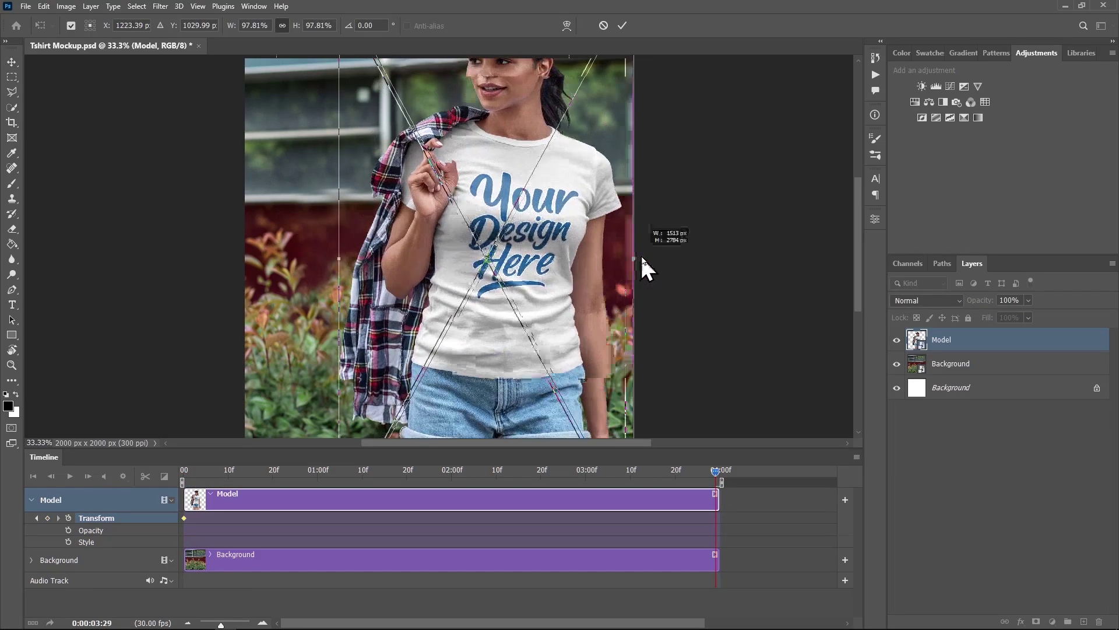
left_click_drag(603, 212, 480, 248)
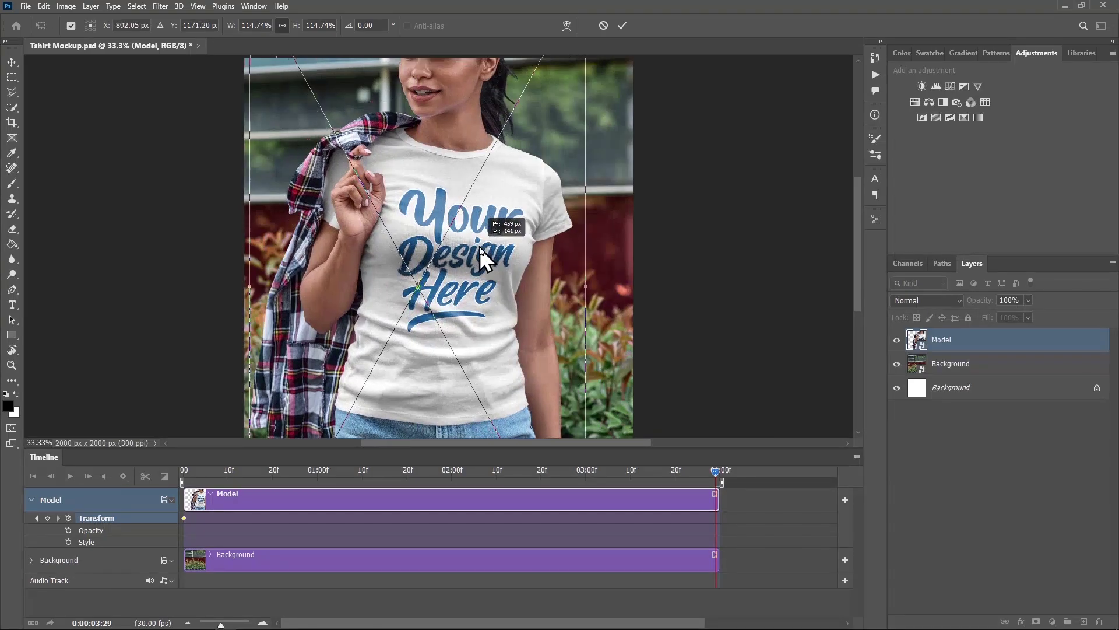
left_click_drag(607, 275, 609, 287)
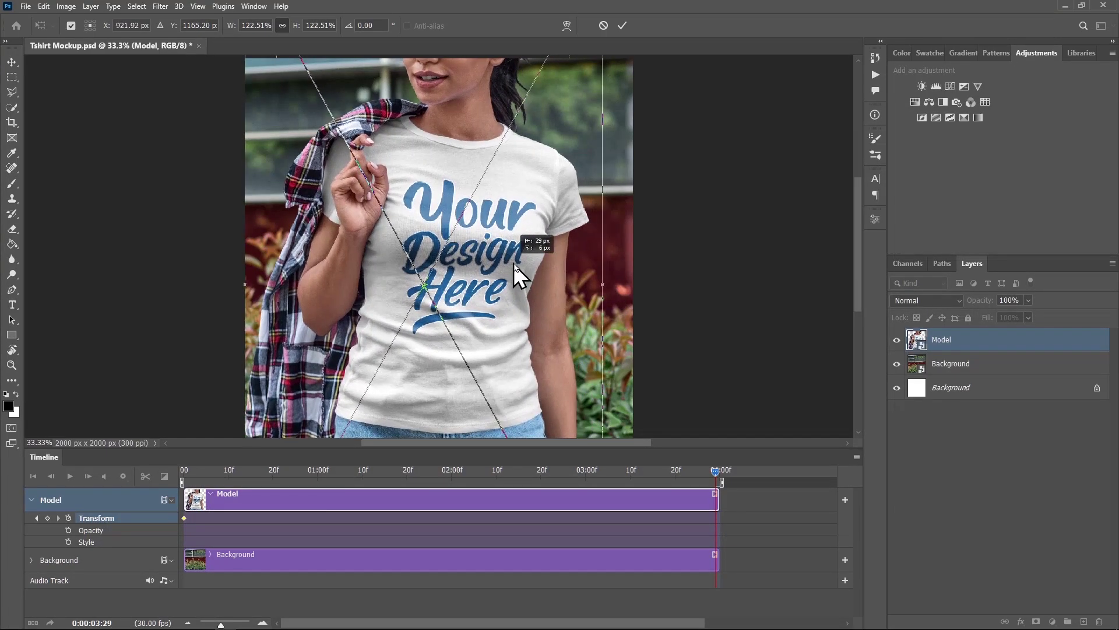
left_click_drag(517, 263, 530, 264)
key("Return")
left_click(710, 482)
mouse_move(489, 484)
left_mouse_down()
mouse_move(184, 474)
mouse_move(723, 461)
left_mouse_up()
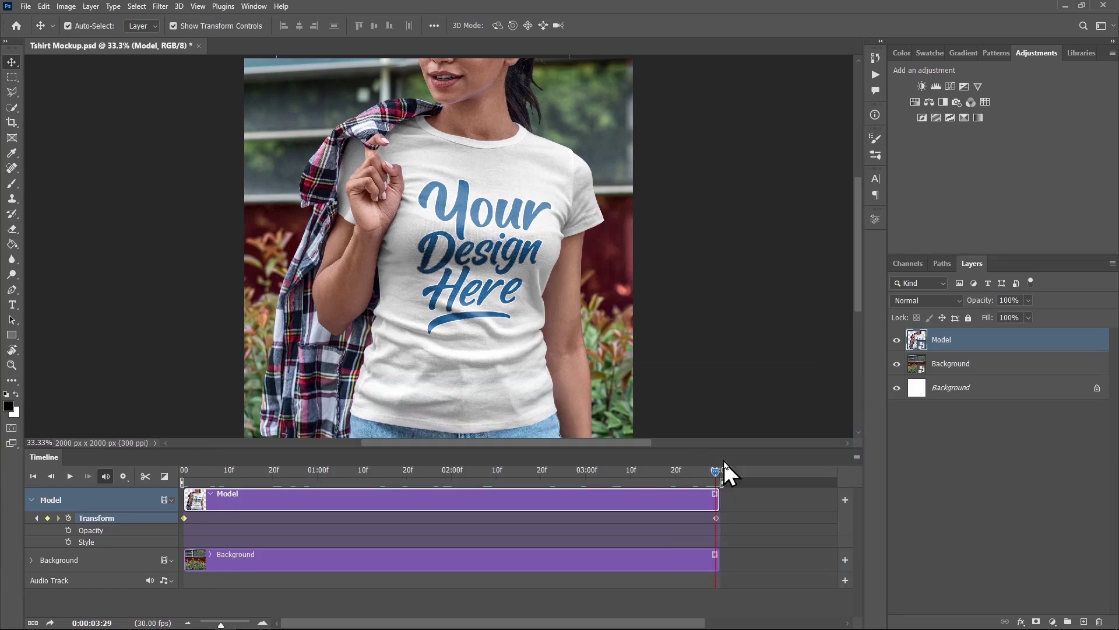
At the first frame, expand the Background track, collapse Model, and enable Background's Transform stopwatch
key("Home")
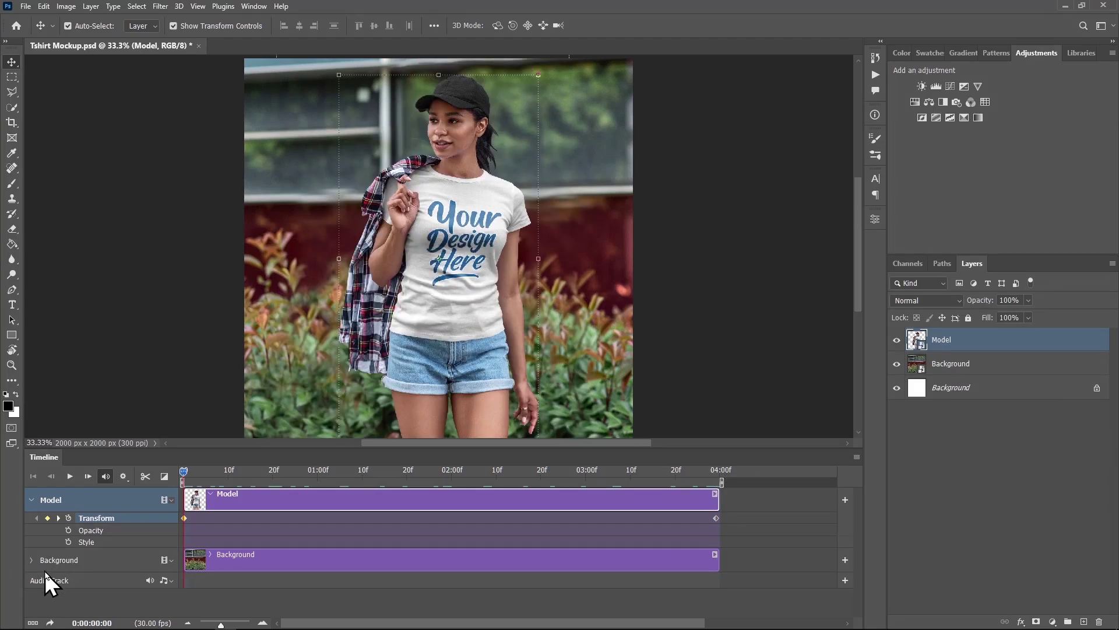
left_click(31, 559)
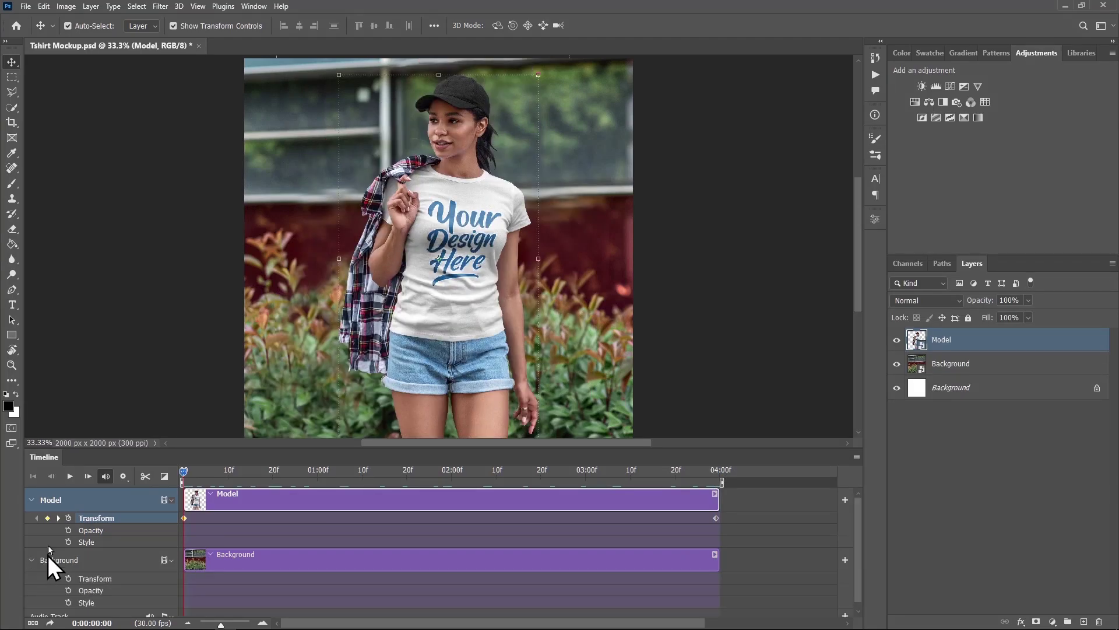
left_click(33, 500)
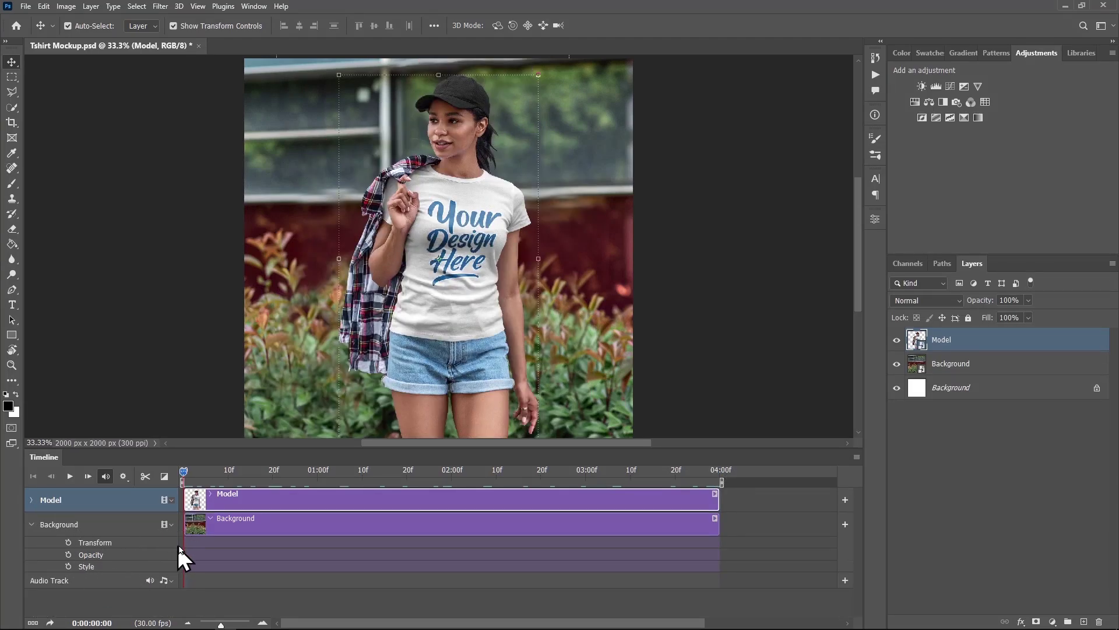
left_click(70, 543)
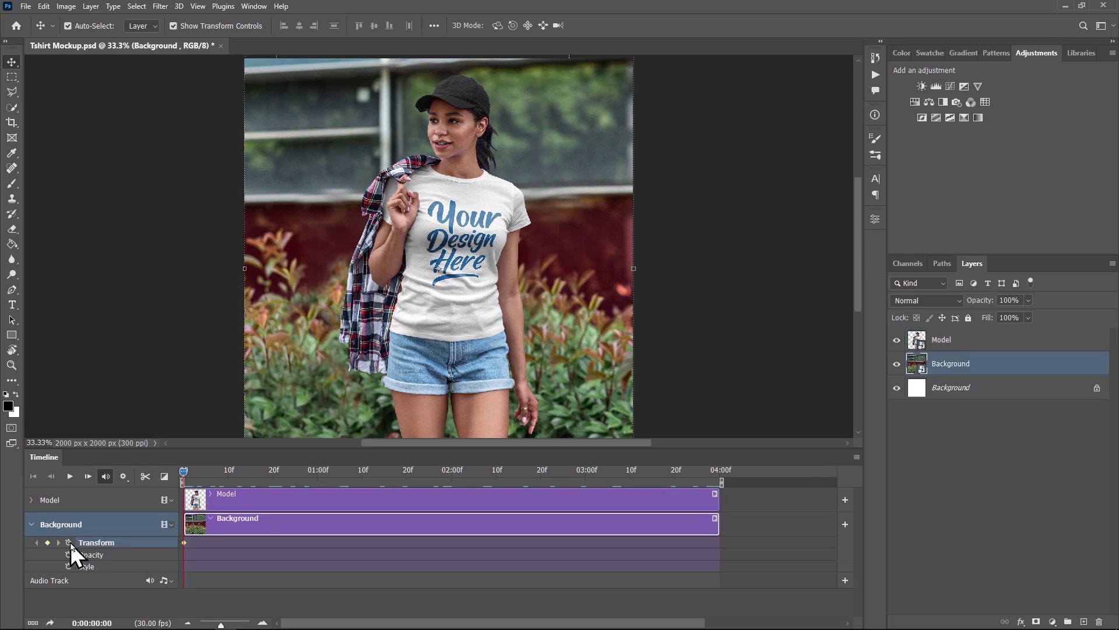
Enlarge the Background beyond the canvas and shift it up for the starting keyframe
key("ctrl+t")
left_click_drag(634, 268, 848, 268)
left_click_drag(244, 268, 90, 270)
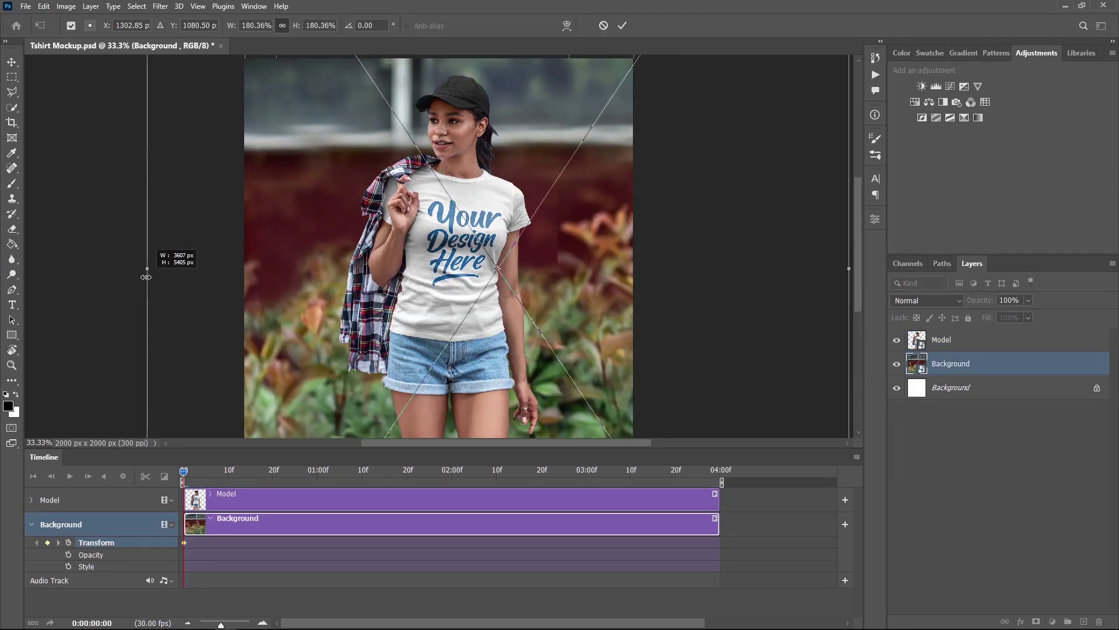
mouse_move(578, 324)
left_mouse_down()
mouse_move(561, 277)
mouse_move(545, 271)
left_mouse_up()
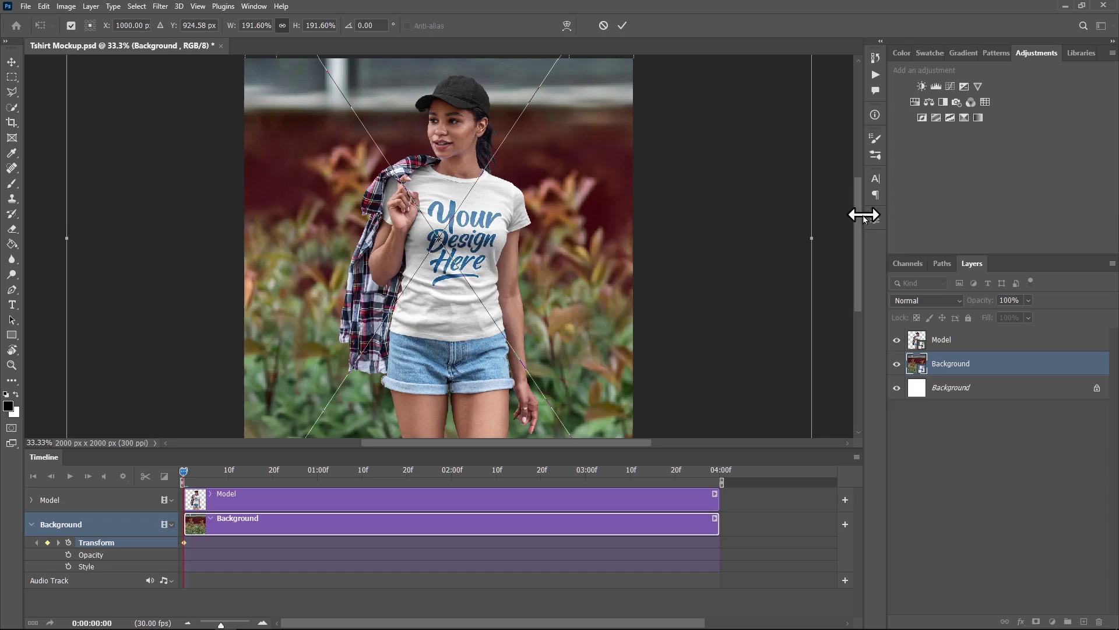
left_click_drag(860, 215, 812, 216)
left_click(622, 26)
Add an end Transform keyframe returning the Background to normal size, then preview
mouse_move(187, 475)
left_mouse_down()
mouse_move(400, 499)
mouse_move(696, 482)
mouse_move(733, 492)
left_mouse_up()
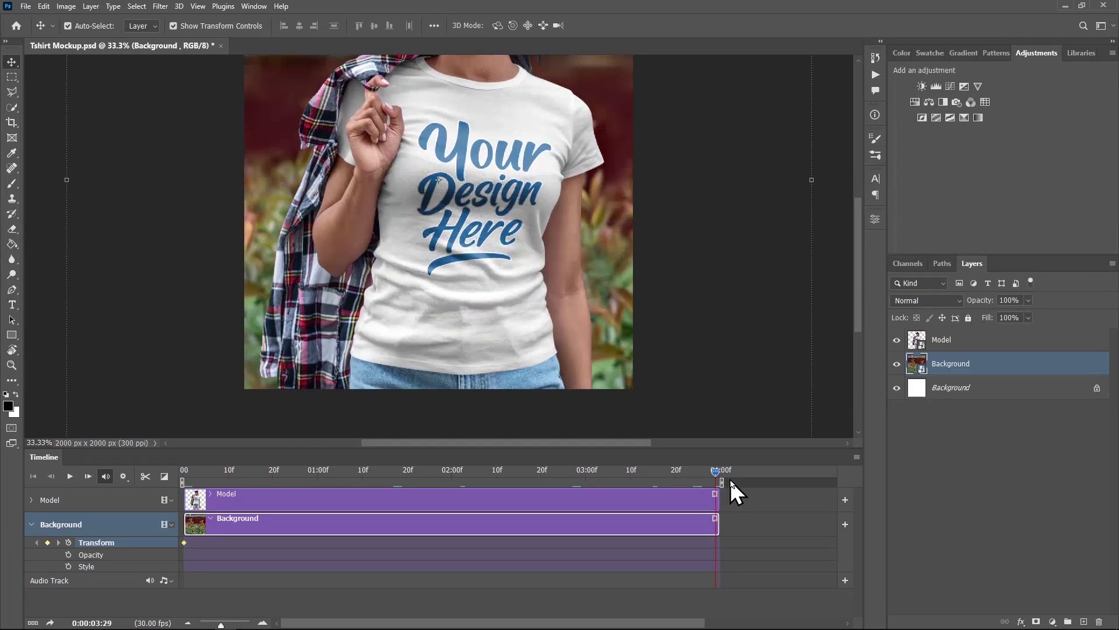
key("ctrl+t")
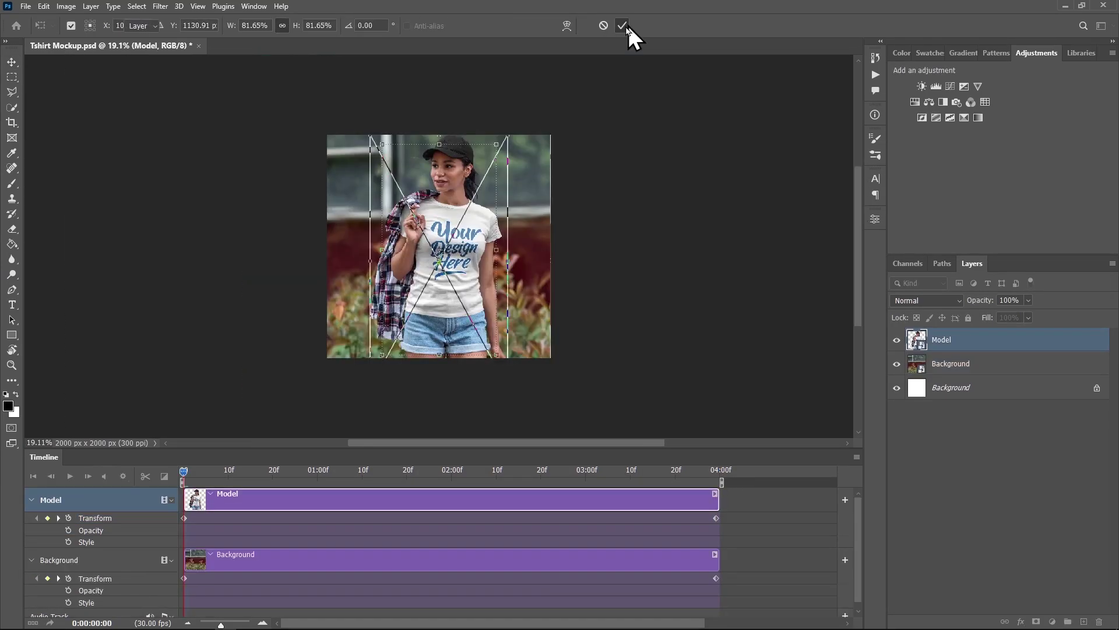
left_click(623, 26)
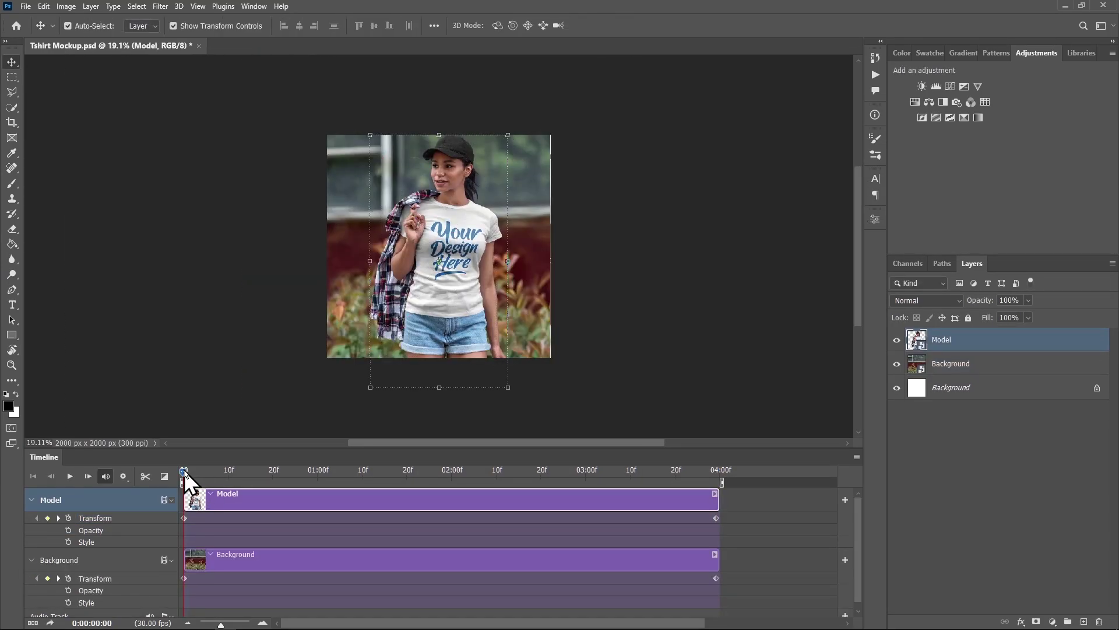
left_click_drag(184, 469, 670, 460)
key("space")
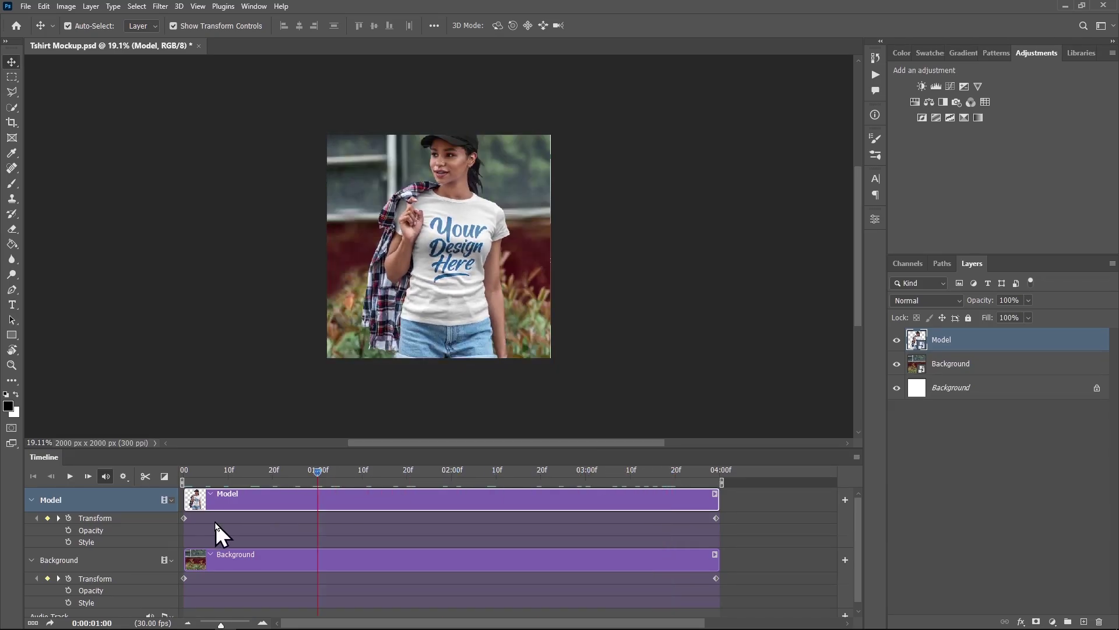
key("space")
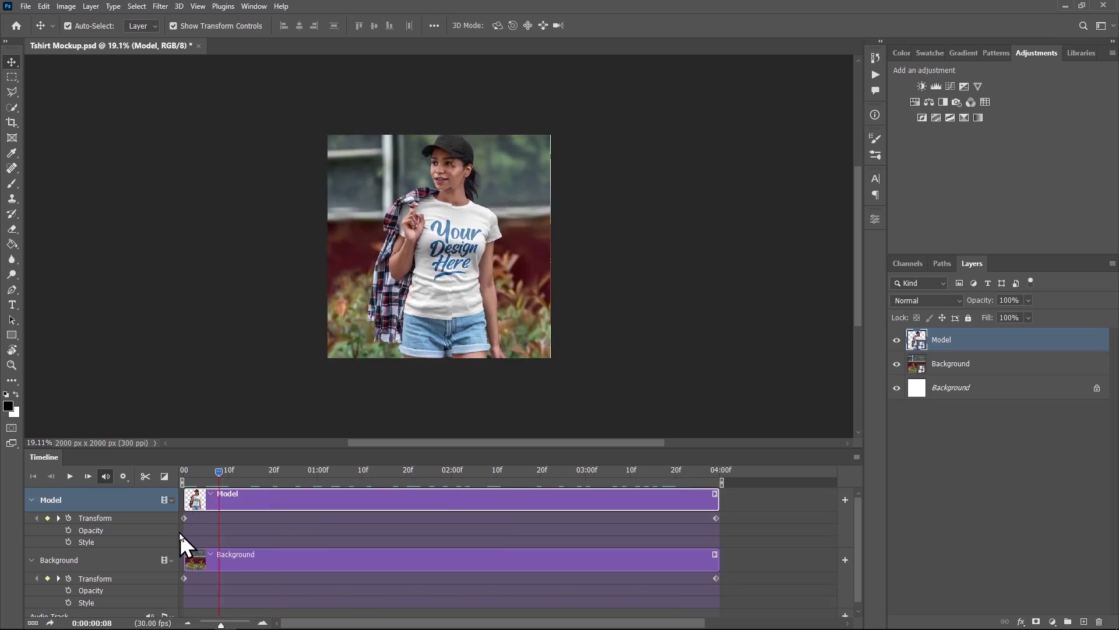
left_click(958, 344)
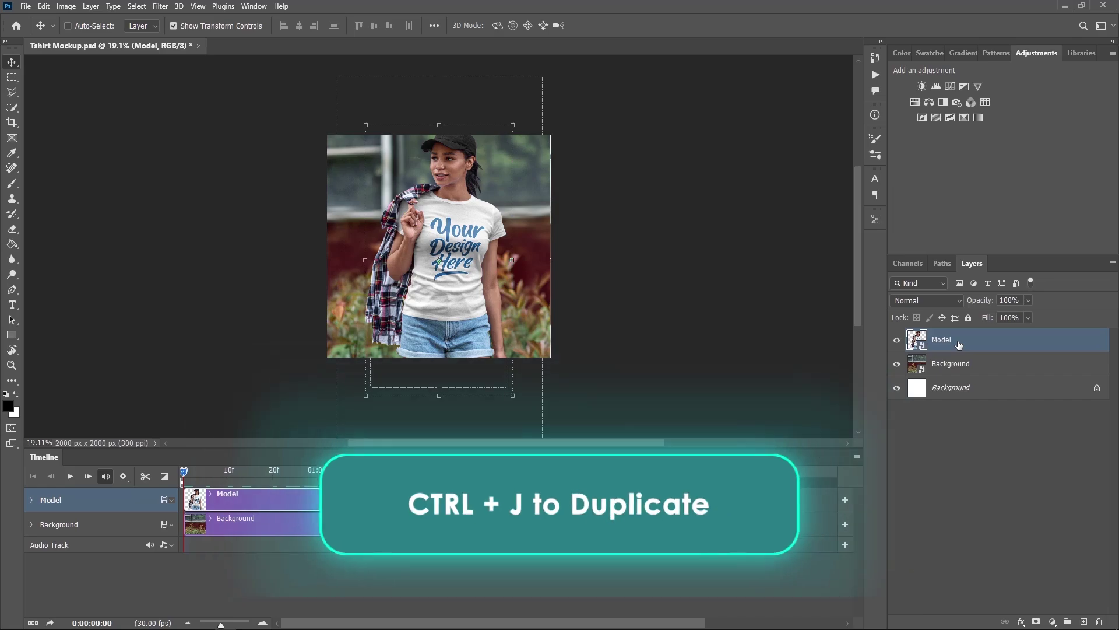
Duplicate Model as Scene 2, start it at 04:00f, and keyframe it enlarged to about 148%
key("ctrl+j")
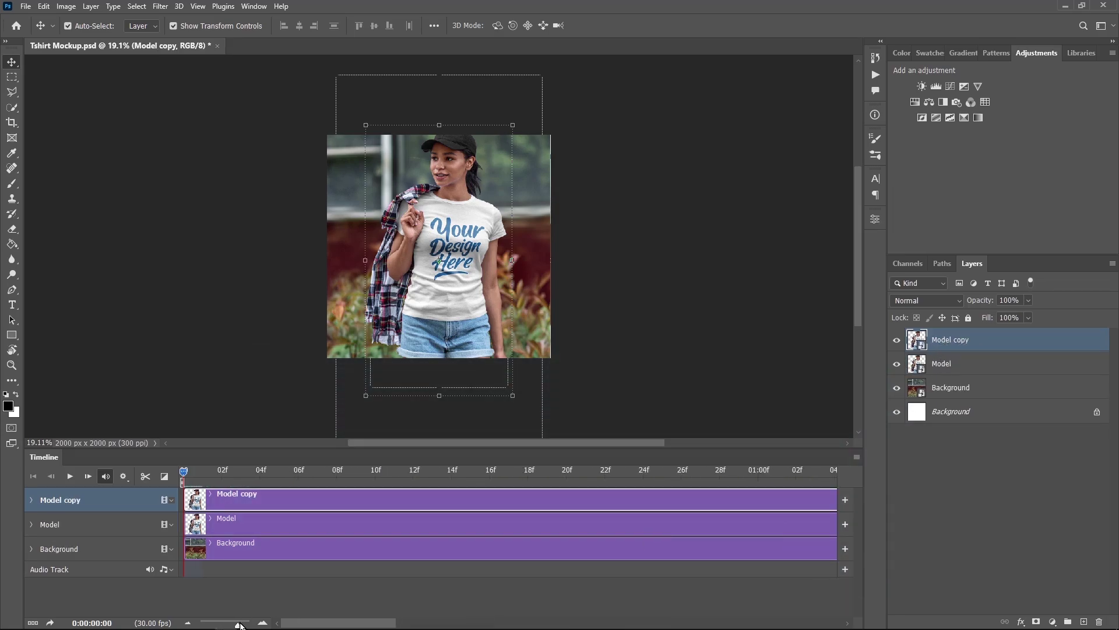
mouse_move(221, 624)
left_mouse_down()
mouse_move(234, 624)
mouse_move(211, 624)
left_mouse_up()
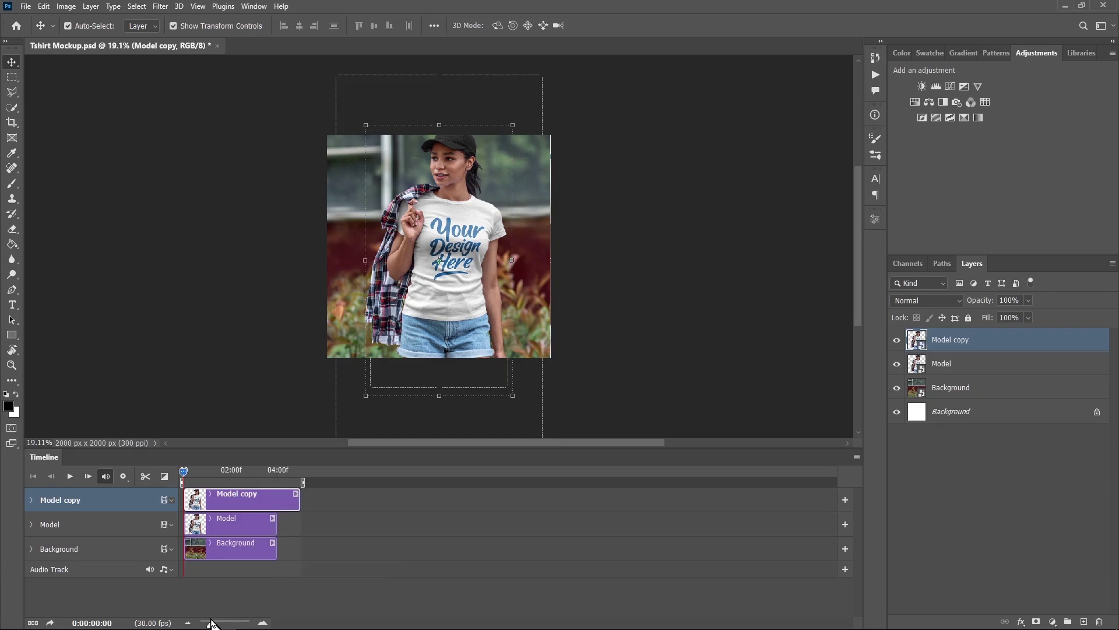
left_click_drag(247, 505, 351, 500)
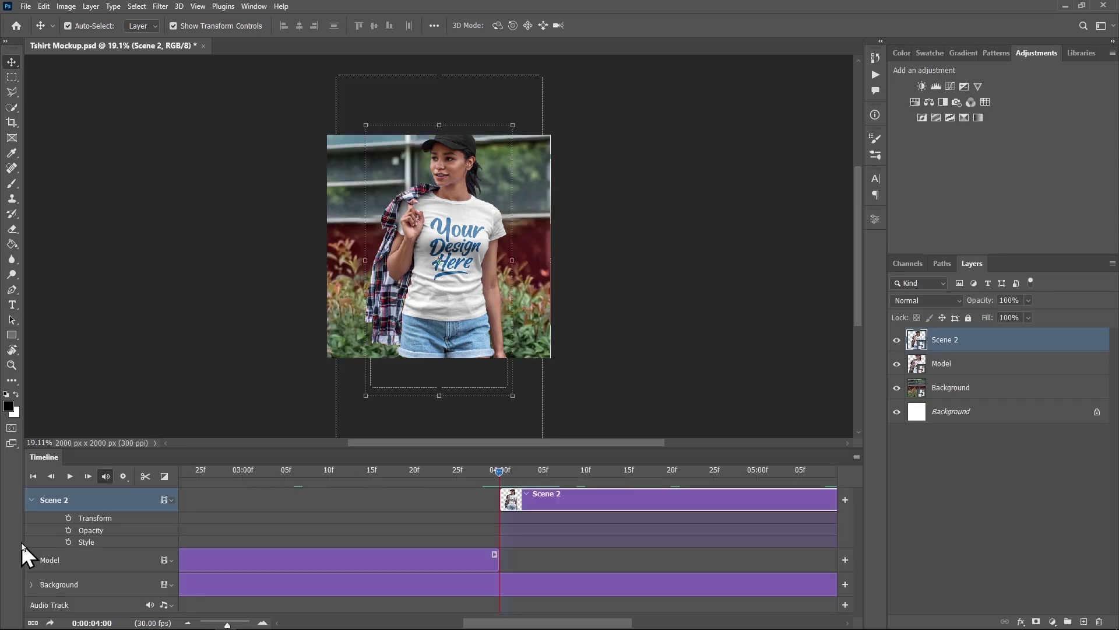
left_click(69, 517)
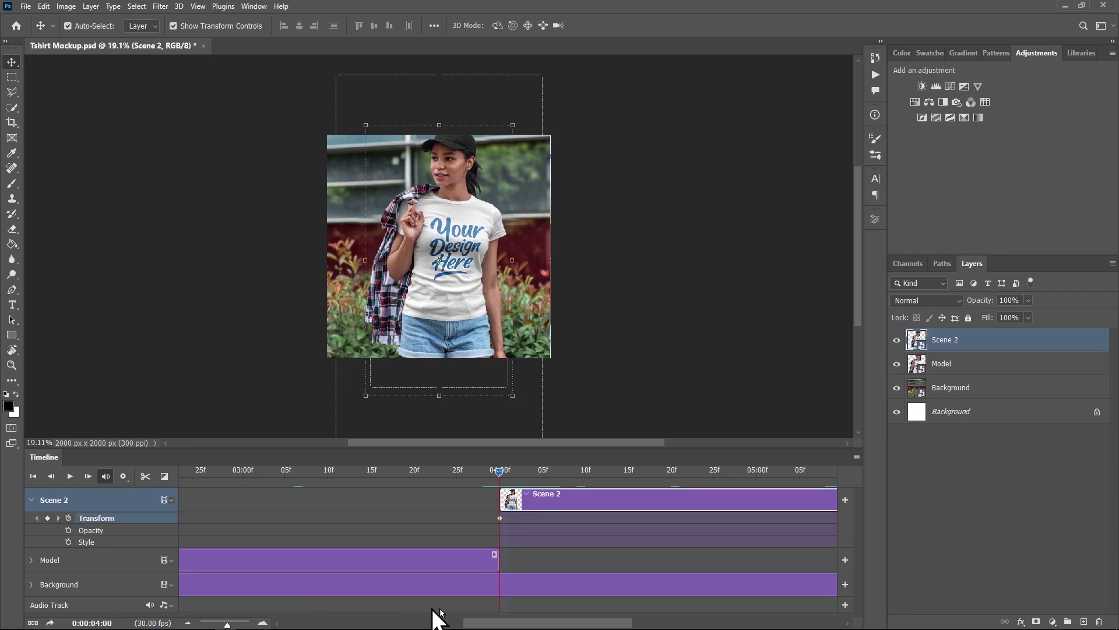
left_click_drag(516, 264, 616, 263)
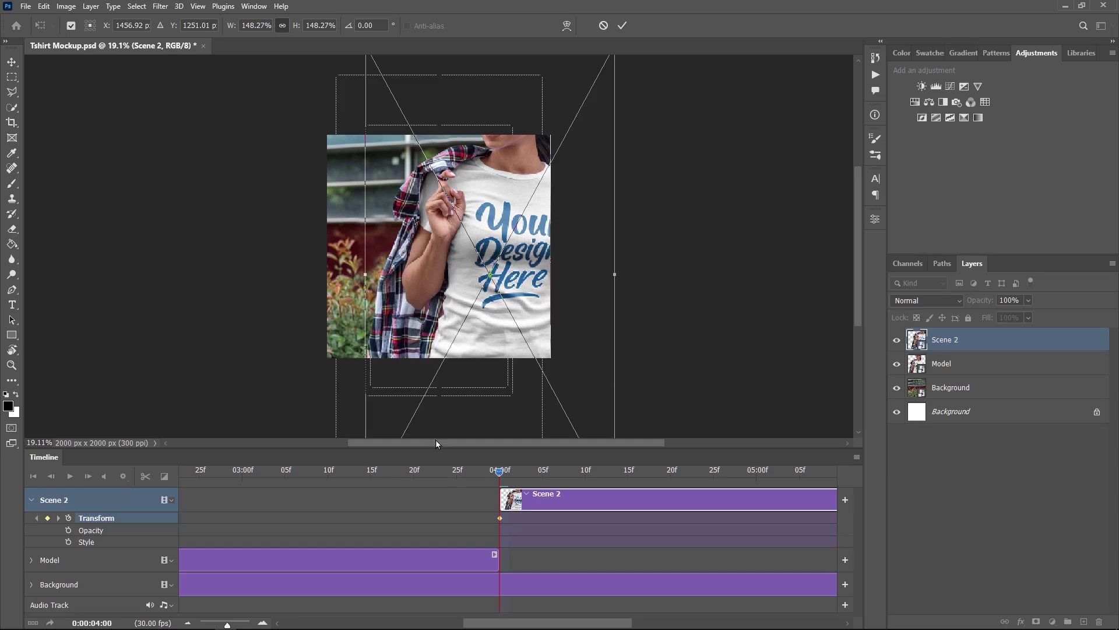
left_click(621, 25)
Keyframe Scene 2 shifted left at its clip end and review the pan
left_click_drag(227, 625, 210, 625)
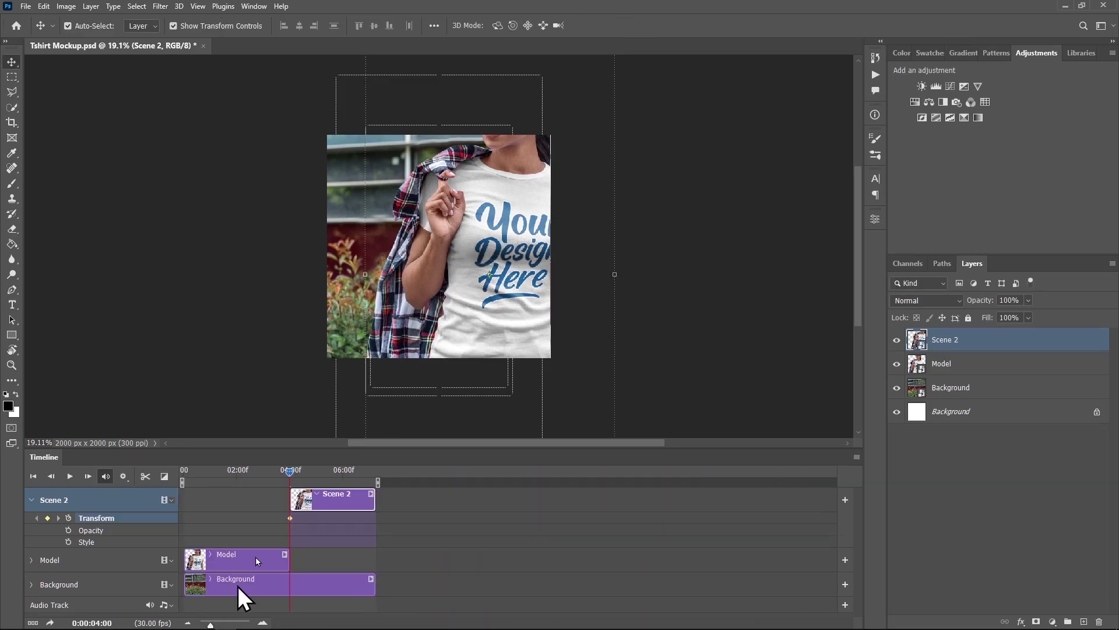
left_click_drag(291, 470, 390, 470)
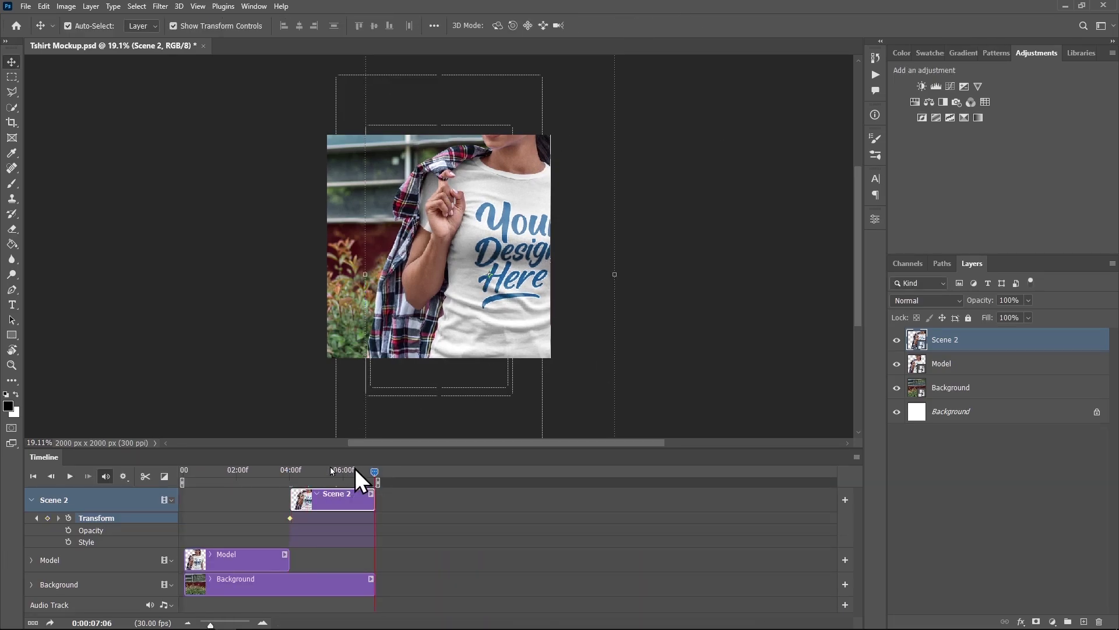
left_click_drag(617, 271, 532, 266)
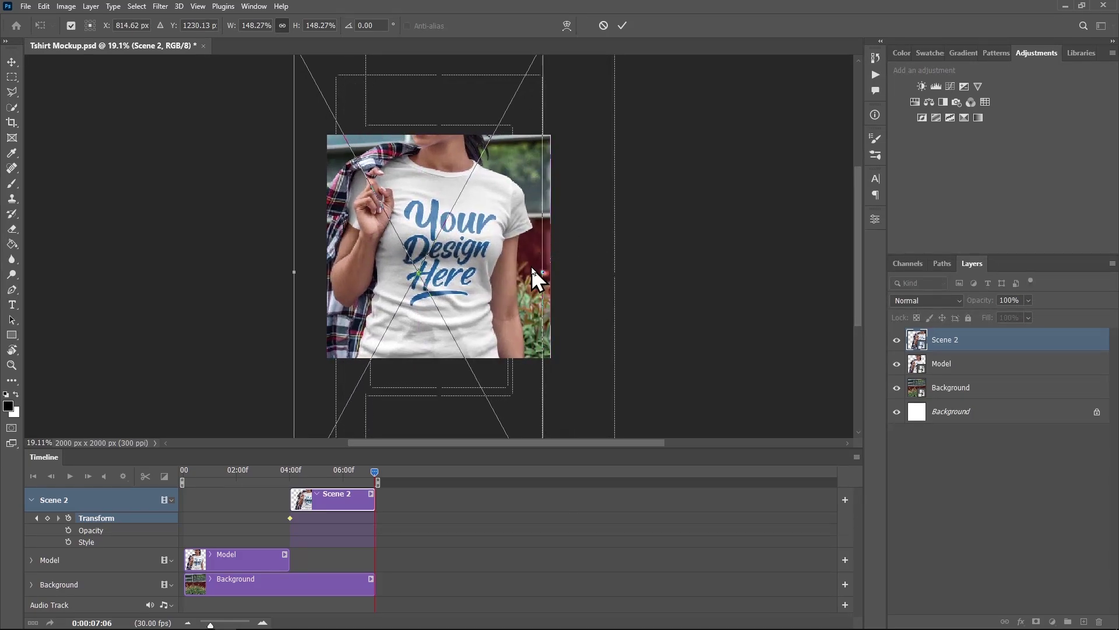
left_click(622, 25)
mouse_move(378, 472)
left_mouse_down()
mouse_move(288, 474)
mouse_move(381, 481)
left_mouse_up()
key("alt+[")
key("alt+[")
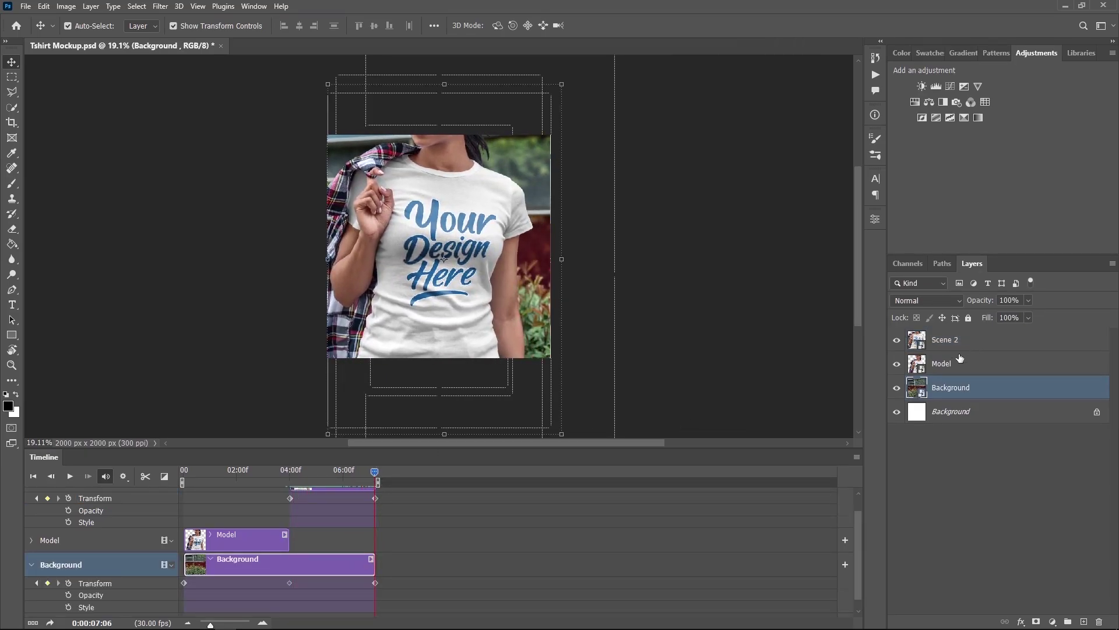
Duplicate Model as Scene 3 at the top of the stack, placed after Scene 2
left_click(950, 367)
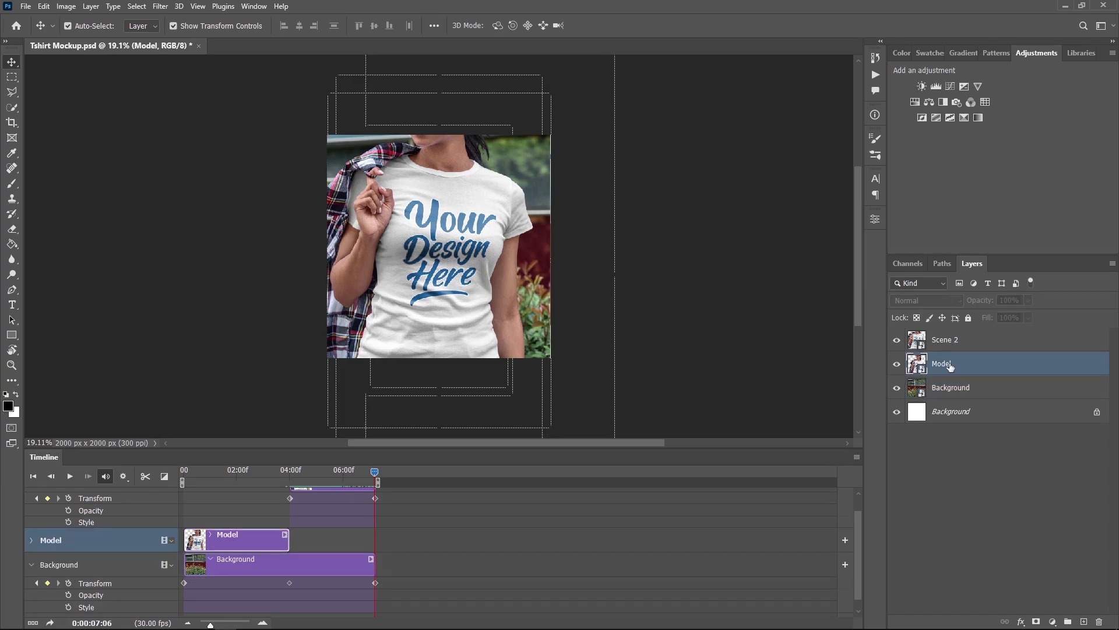
key("ctrl+j")
left_click_drag(949, 367, 944, 332)
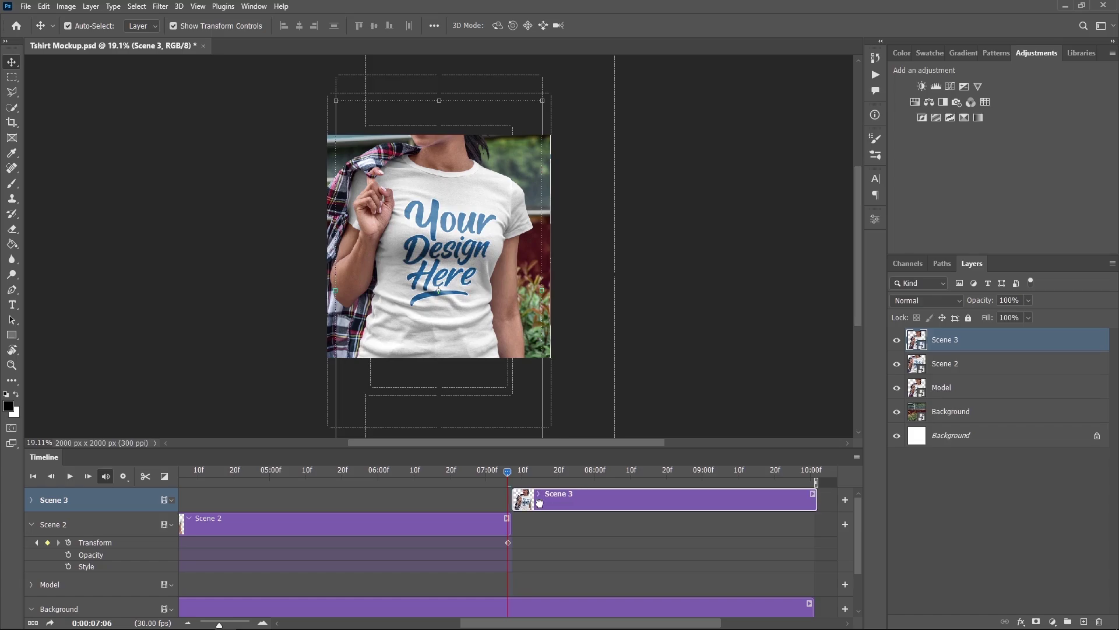
left_click_drag(539, 502, 516, 474)
left_click(32, 524)
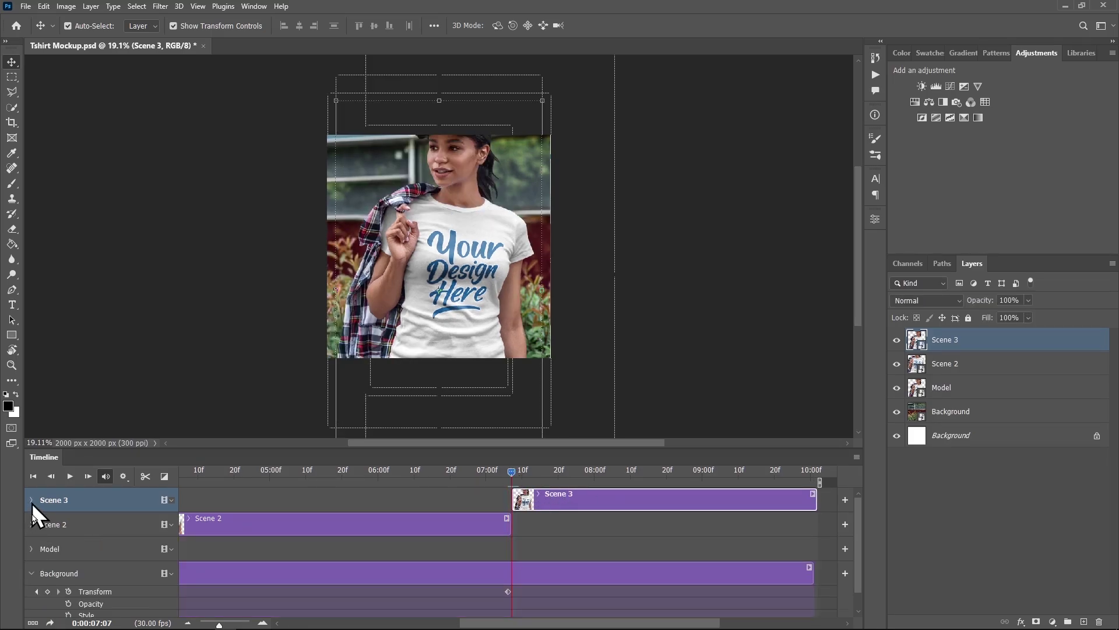
left_click(31, 573)
left_click(32, 499)
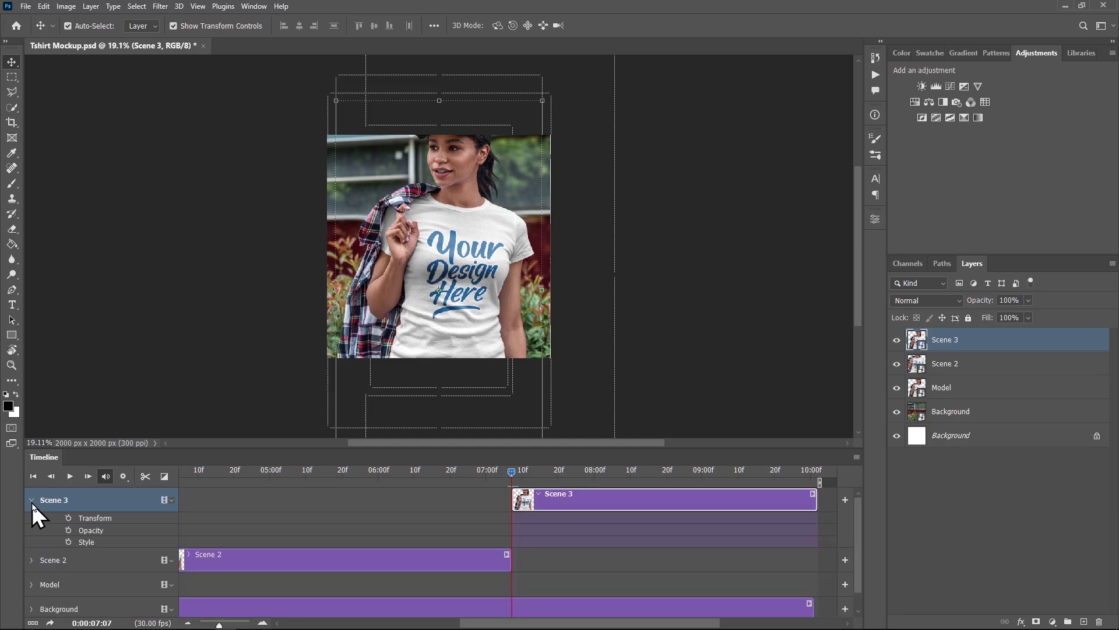
Keyframe Scene 3 enlarged so the Your Design Here print fills the frame
left_click(69, 518)
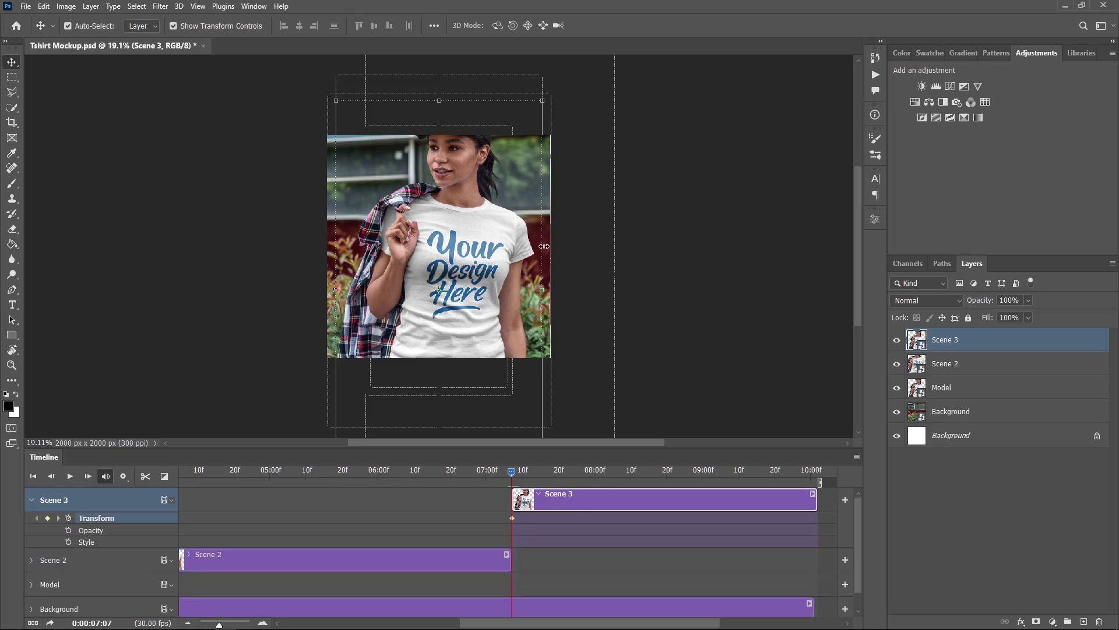
key("ctrl+t")
left_click_drag(542, 101, 612, 55)
key("ctrl+minus")
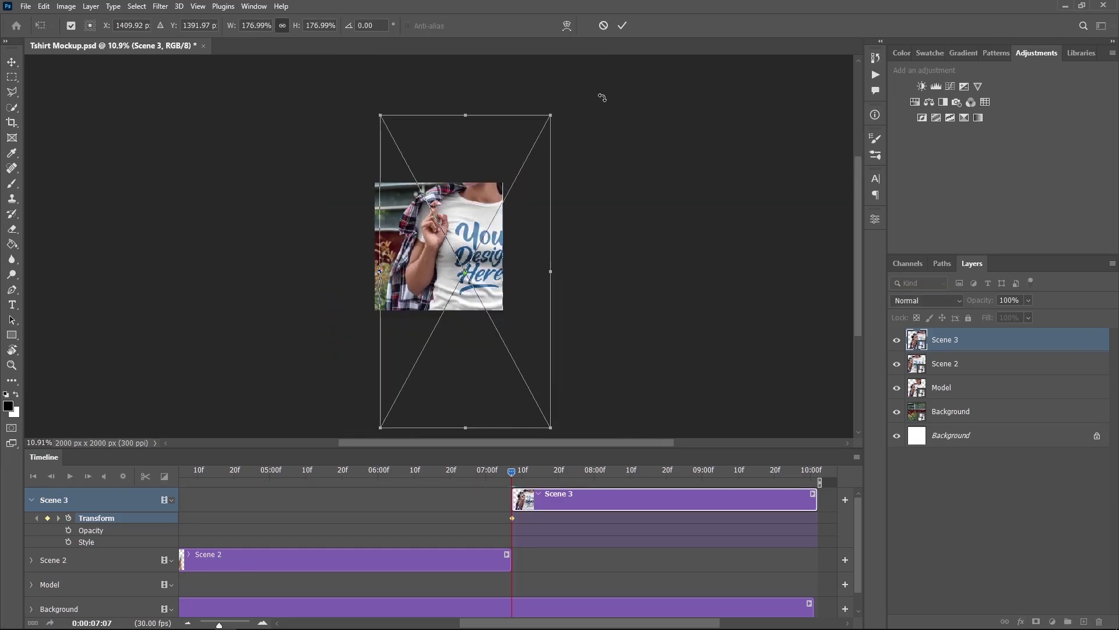
left_click_drag(350, 285, 106, 292)
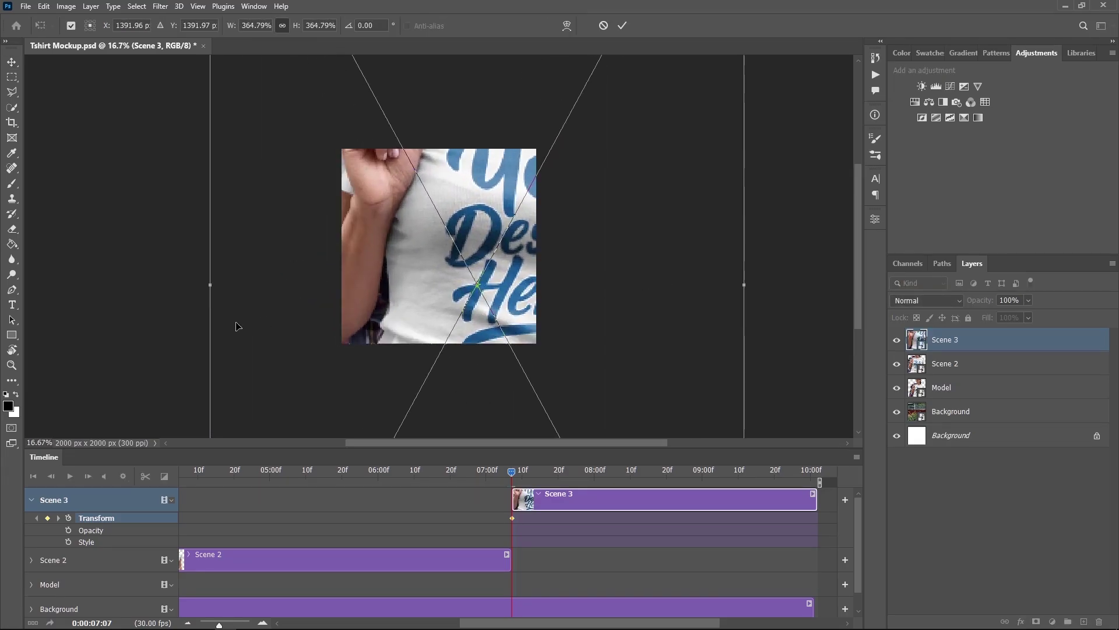
left_click_drag(377, 254, 399, 240)
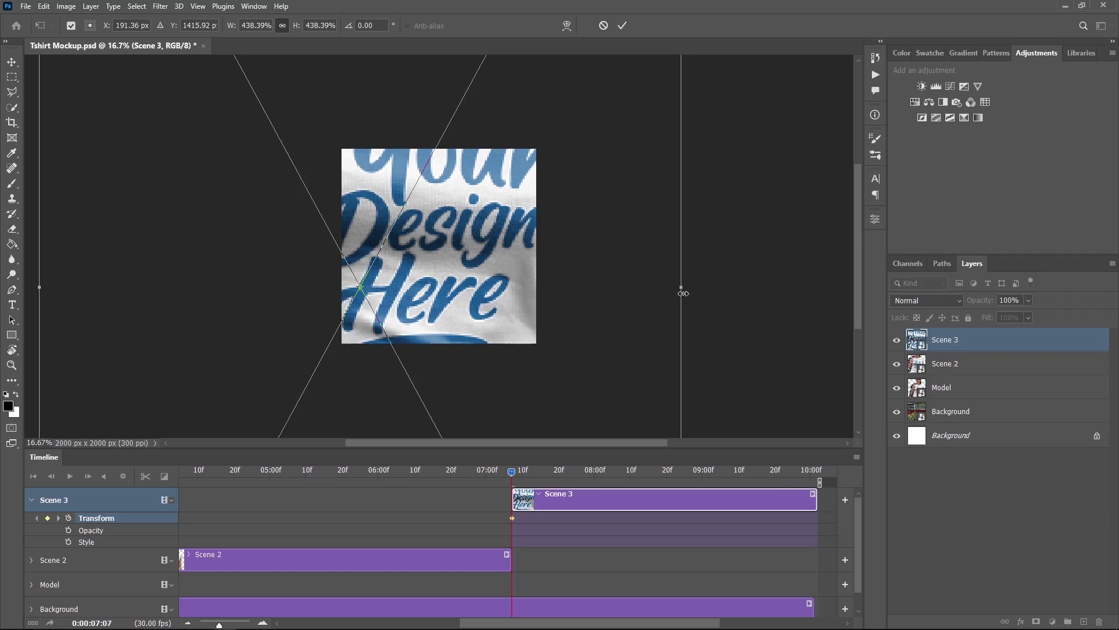
left_click_drag(680, 292, 677, 292)
left_click_drag(462, 284, 472, 285)
key("Return")
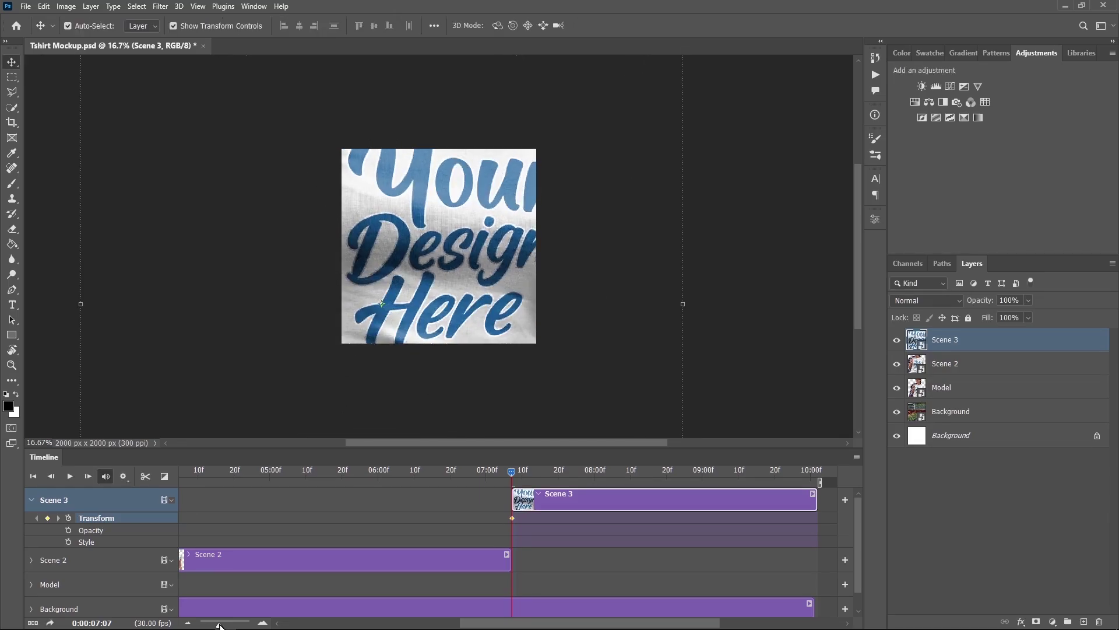
Keyframe a smaller Scene 3 at its clip end to pull back, and review all scenes
left_click_drag(219, 625, 211, 625)
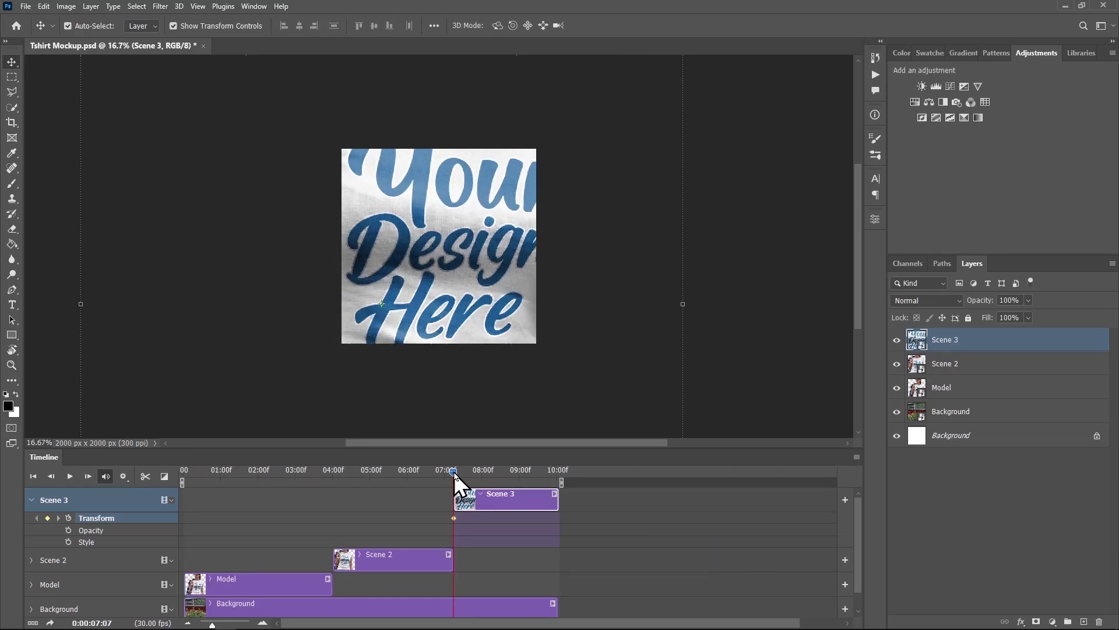
left_click_drag(453, 471, 502, 473)
key("ctrl+t")
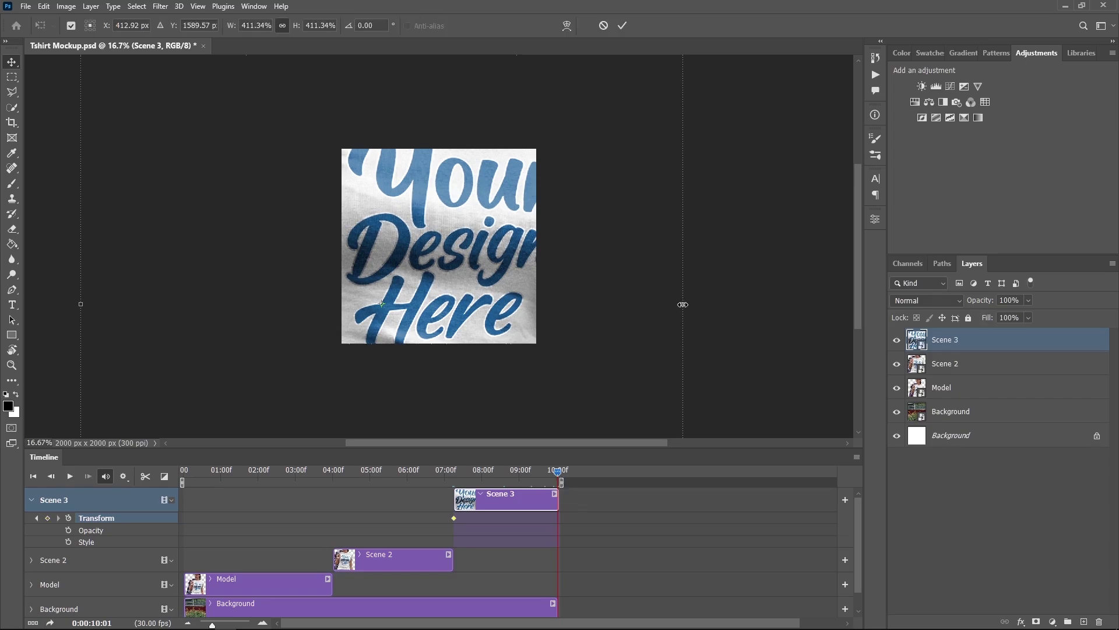
mouse_move(559, 288)
left_mouse_down()
mouse_move(458, 278)
mouse_move(476, 262)
left_mouse_up()
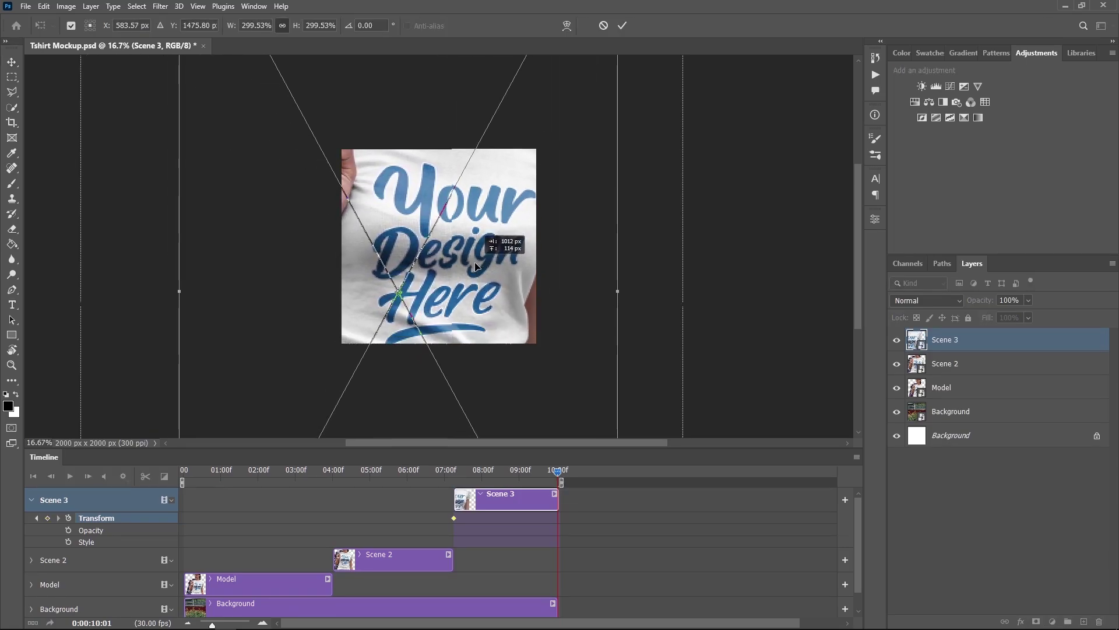
left_click_drag(617, 290, 575, 289)
left_click_drag(466, 267, 486, 261)
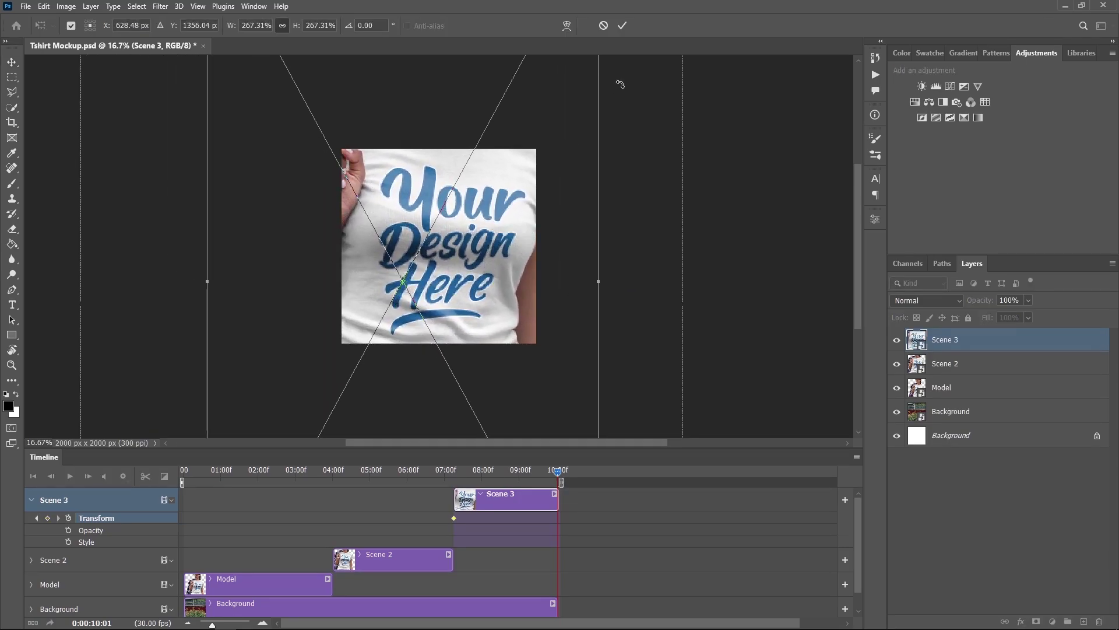
left_click(621, 26)
left_click_drag(569, 478, 444, 480)
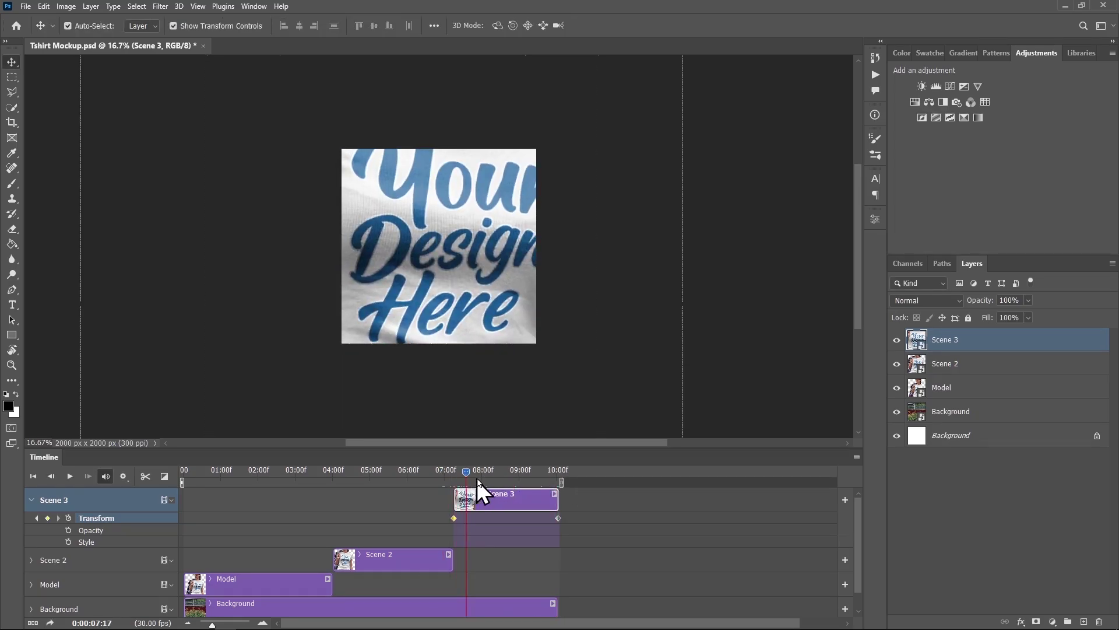
left_click_drag(444, 481, 559, 467)
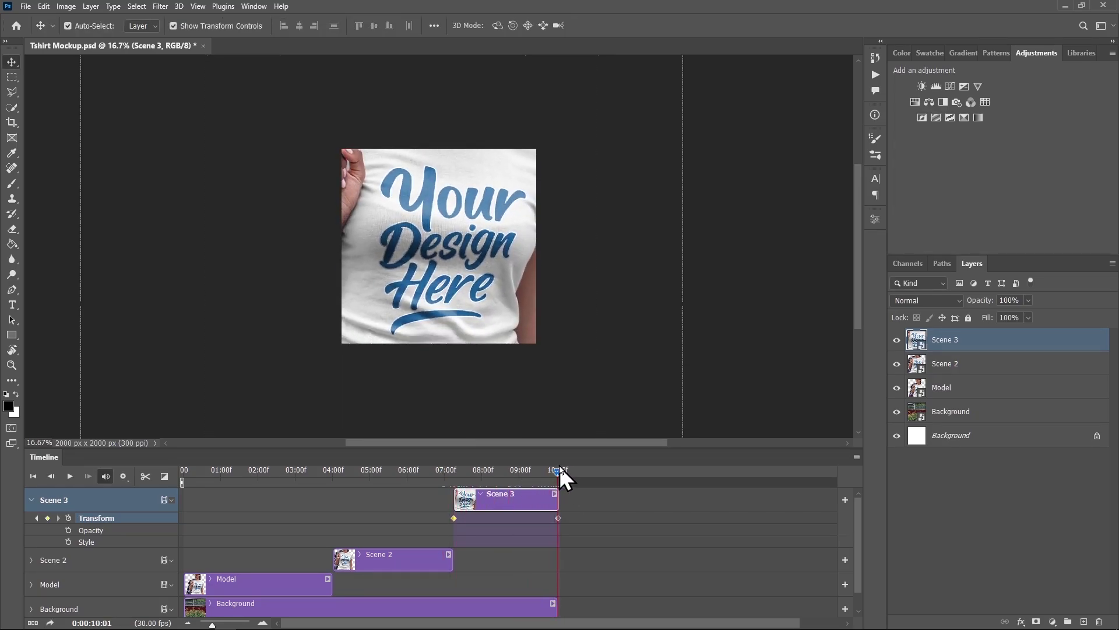
mouse_move(185, 472)
left_mouse_down()
mouse_move(523, 471)
mouse_move(382, 476)
mouse_move(407, 482)
left_mouse_up()
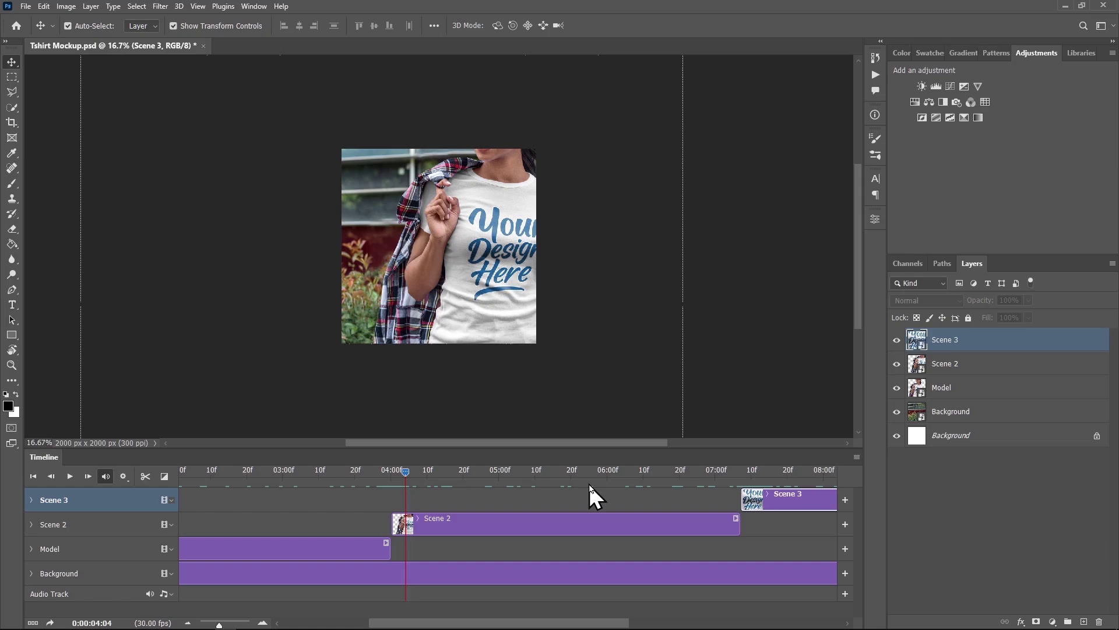
Add a black (#000000) Solid Color fill layer, Color Fill 1, and enlarge the Timeline panel
left_click(1052, 621)
left_click(1052, 418)
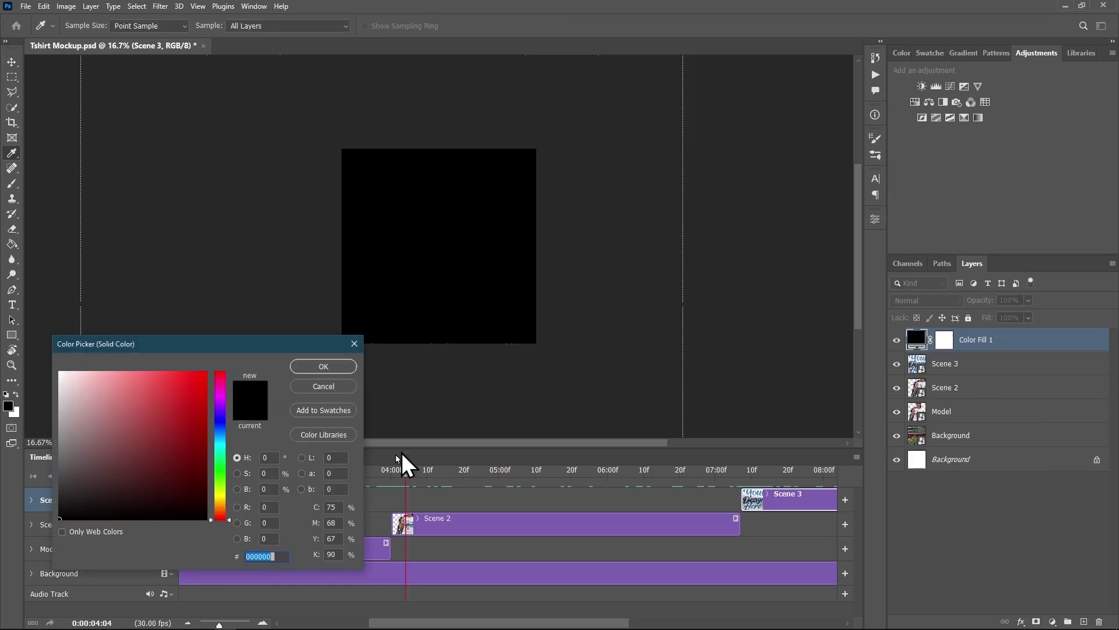
left_click(324, 366)
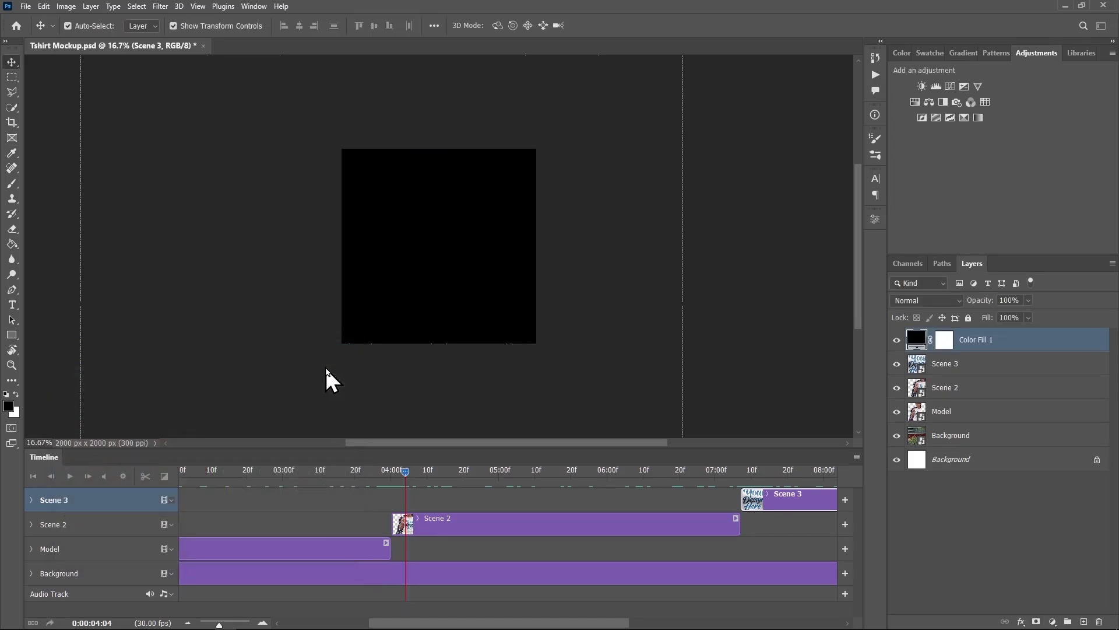
left_click_drag(492, 443, 493, 387)
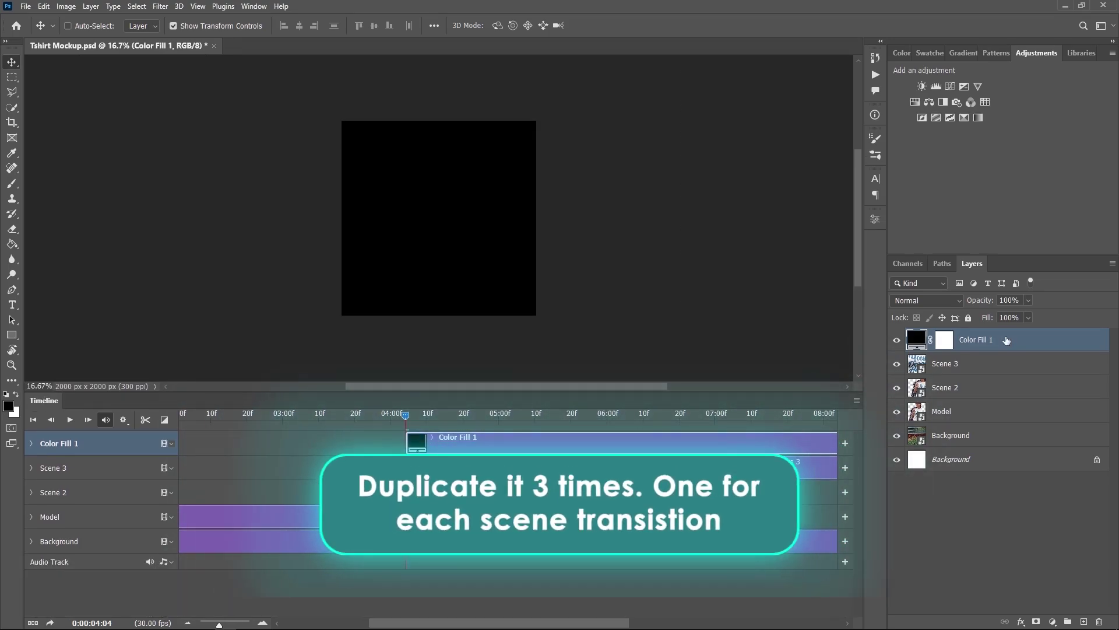
Duplicate the black fill, move Color Fill 1 to the start, and trim all fill clips short and staggered
key("ctrl+j")
key("ctrl+j")
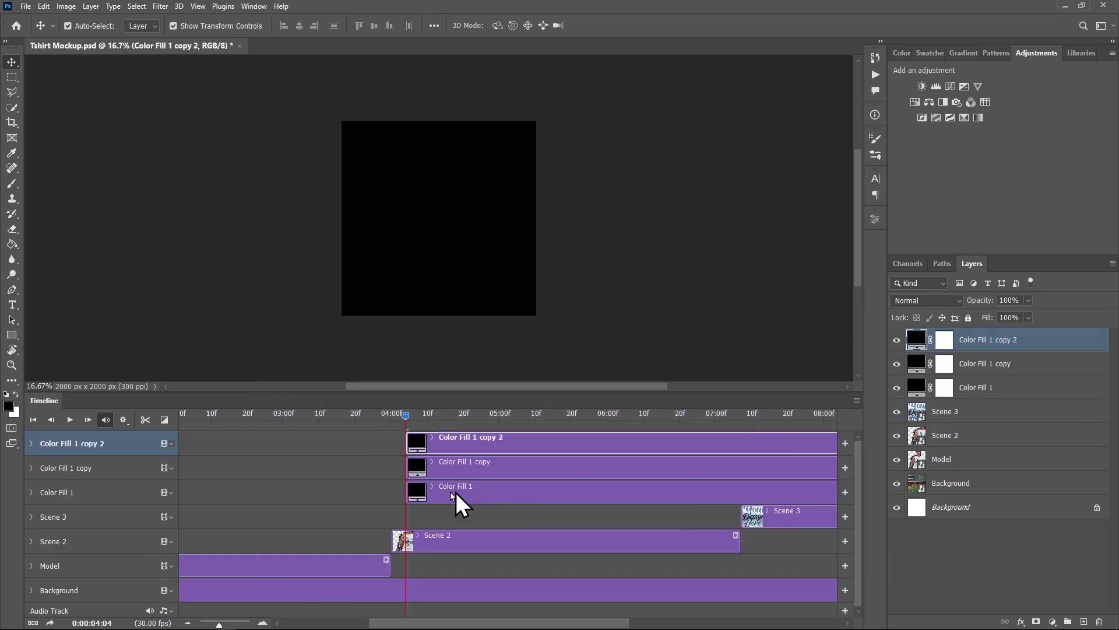
left_click_drag(456, 493, 308, 489)
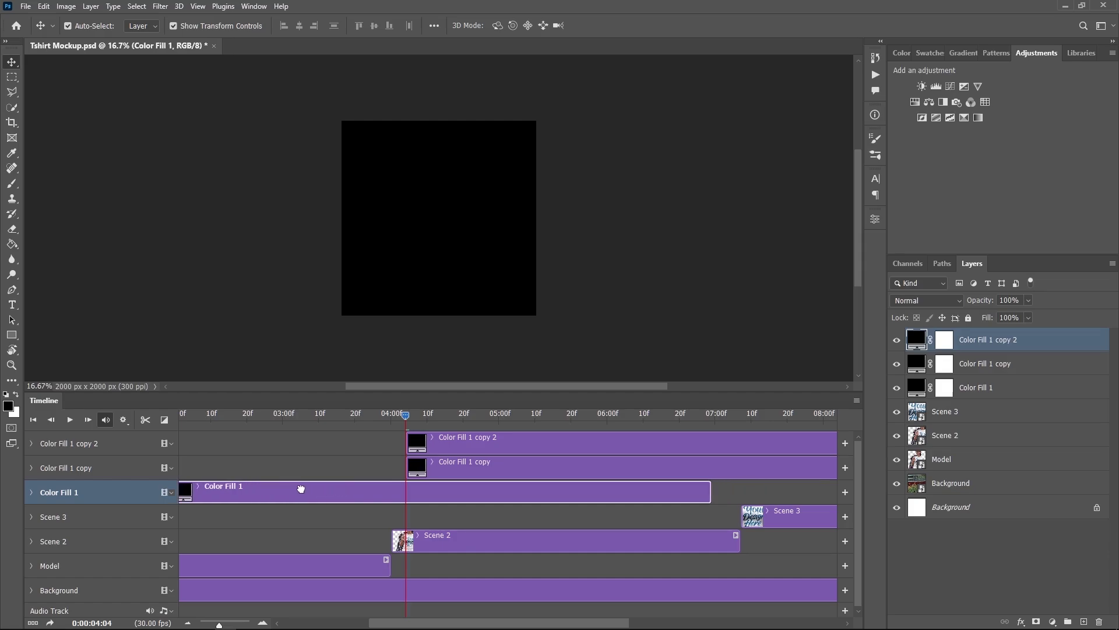
left_click_drag(219, 623, 207, 624)
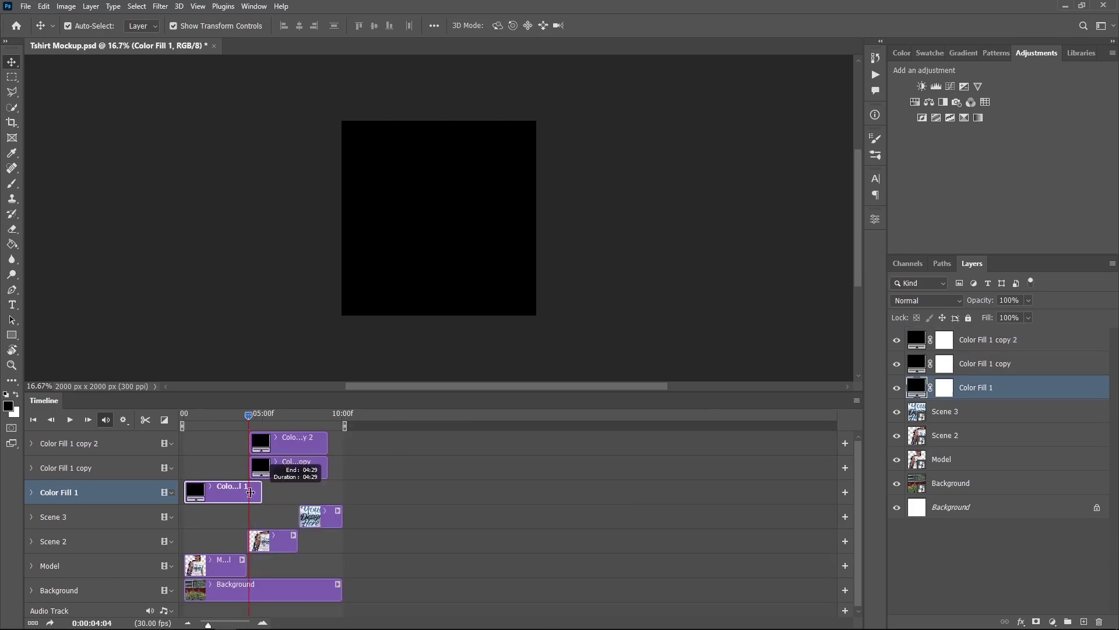
left_click_drag(249, 492, 197, 493)
left_click_drag(275, 468, 260, 470)
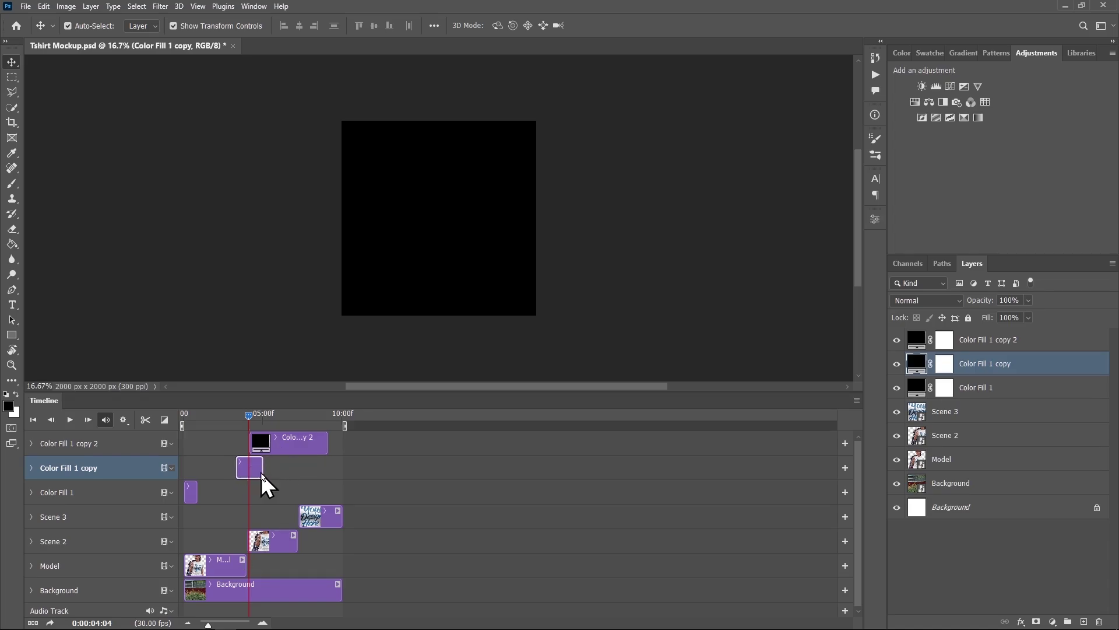
left_click(294, 446)
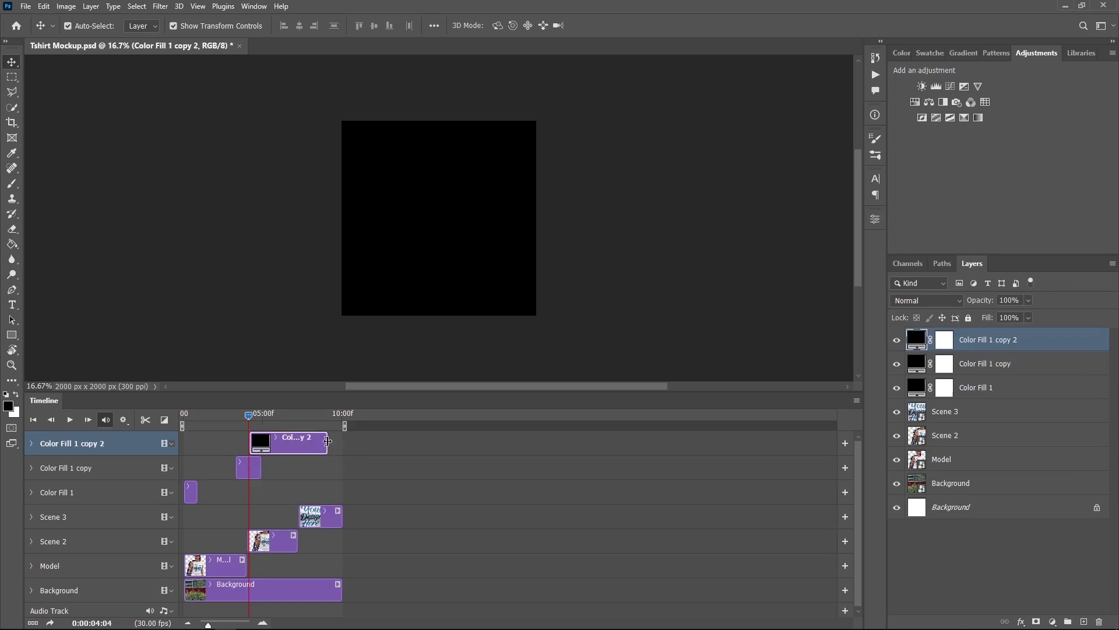
mouse_move(327, 440)
left_mouse_down()
mouse_move(284, 440)
mouse_move(306, 444)
left_mouse_up()
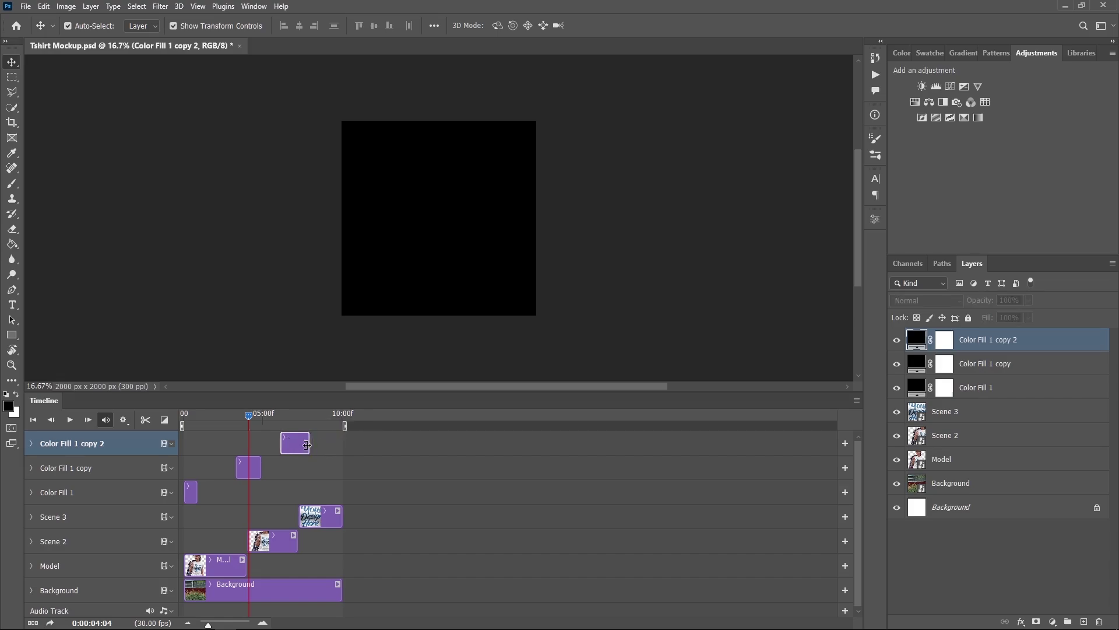
Keyframe Color Fill 1 opacity at 100% at frame 0 and 0% at 01:00f
left_click(181, 419)
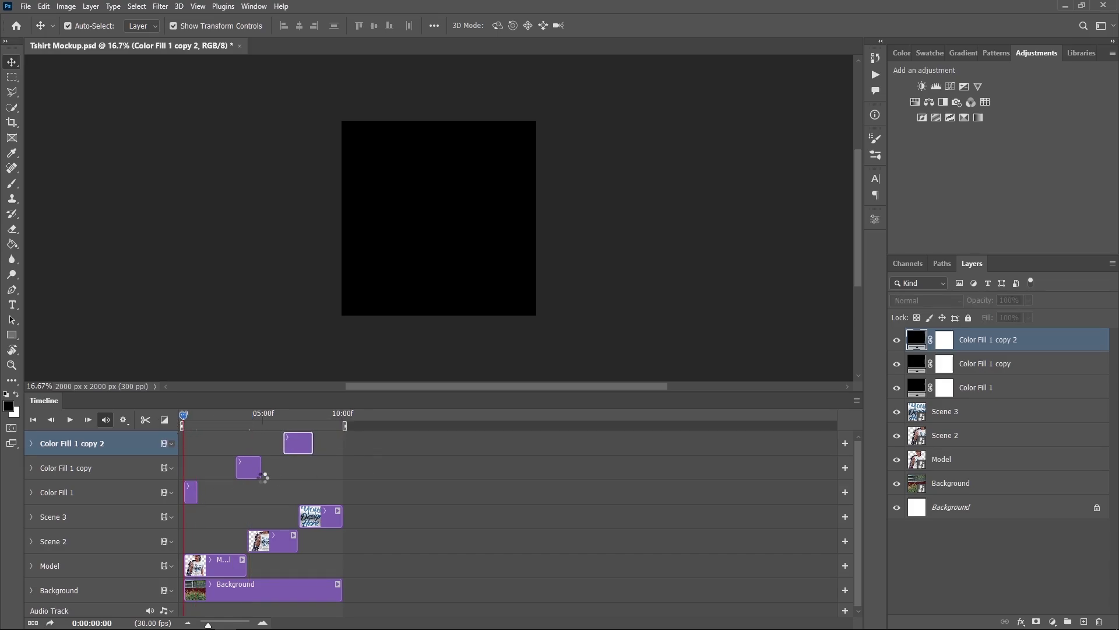
left_click(32, 493)
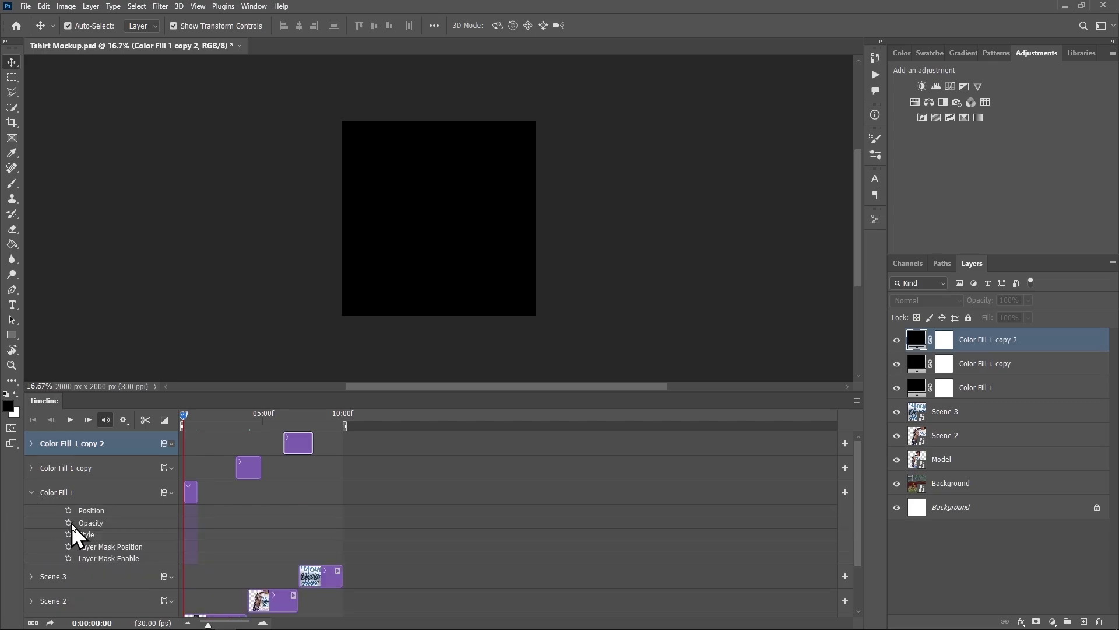
left_click(69, 523)
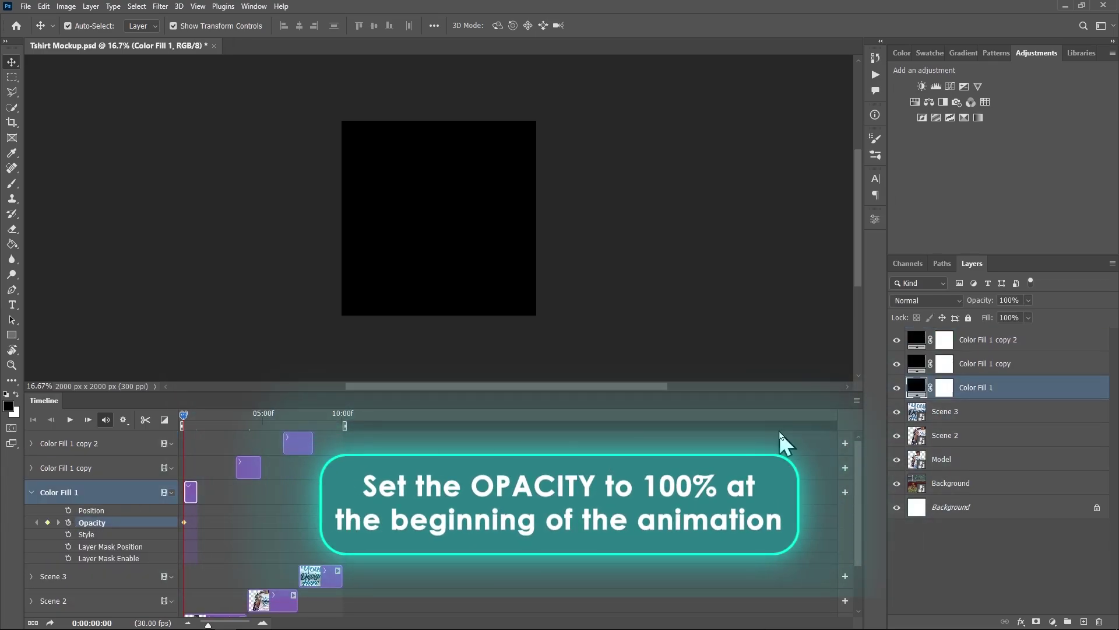
left_click_drag(984, 300, 1051, 290)
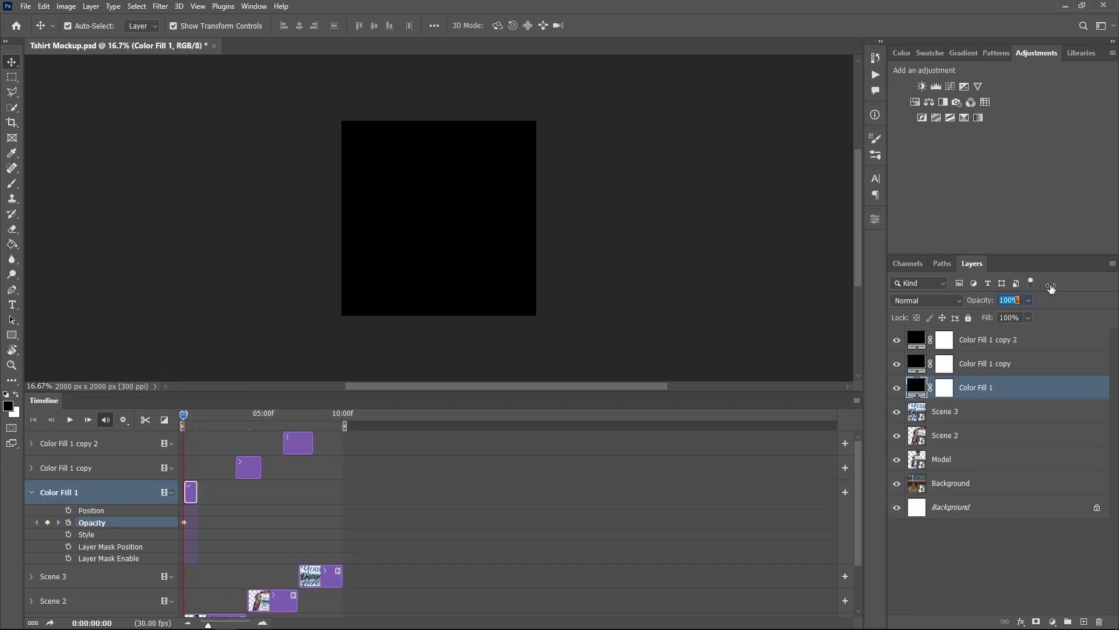
scroll(177, 415, "up", 3)
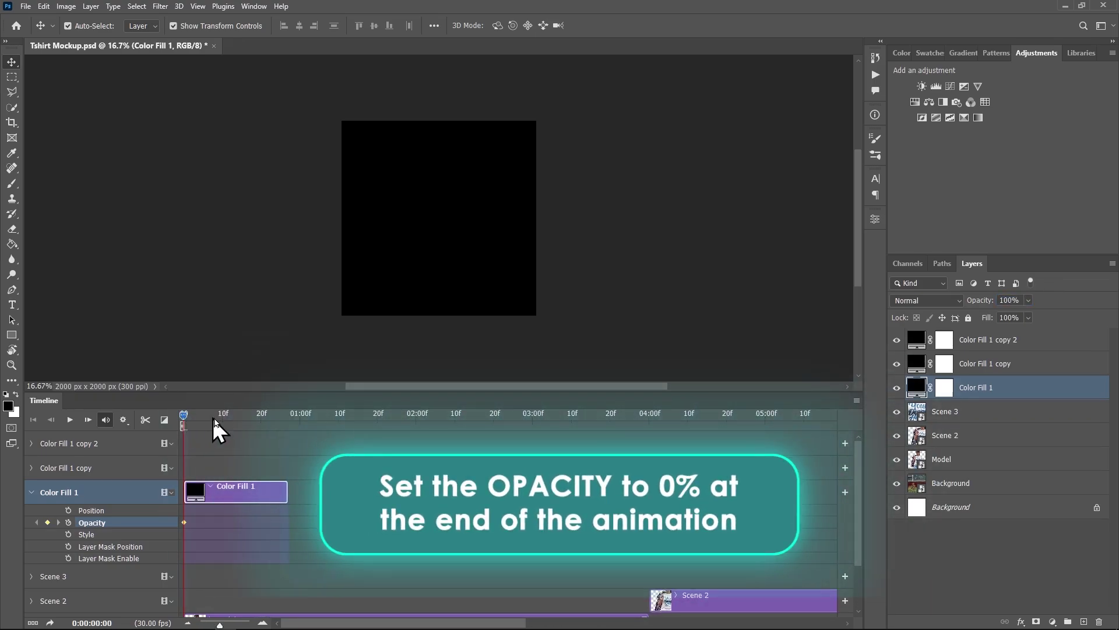
left_click_drag(274, 421, 284, 416)
left_click(979, 300)
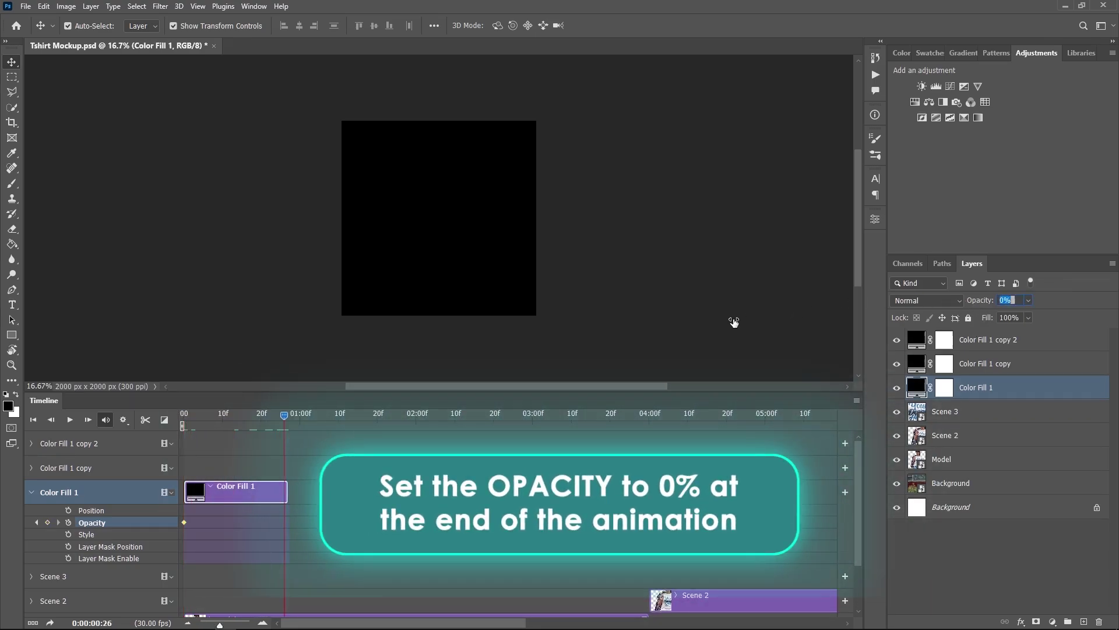
type("0")
key("Return")
Preview the fade-in from the first frame, then move the playhead to the second transition
left_click_drag(268, 425, 145, 428)
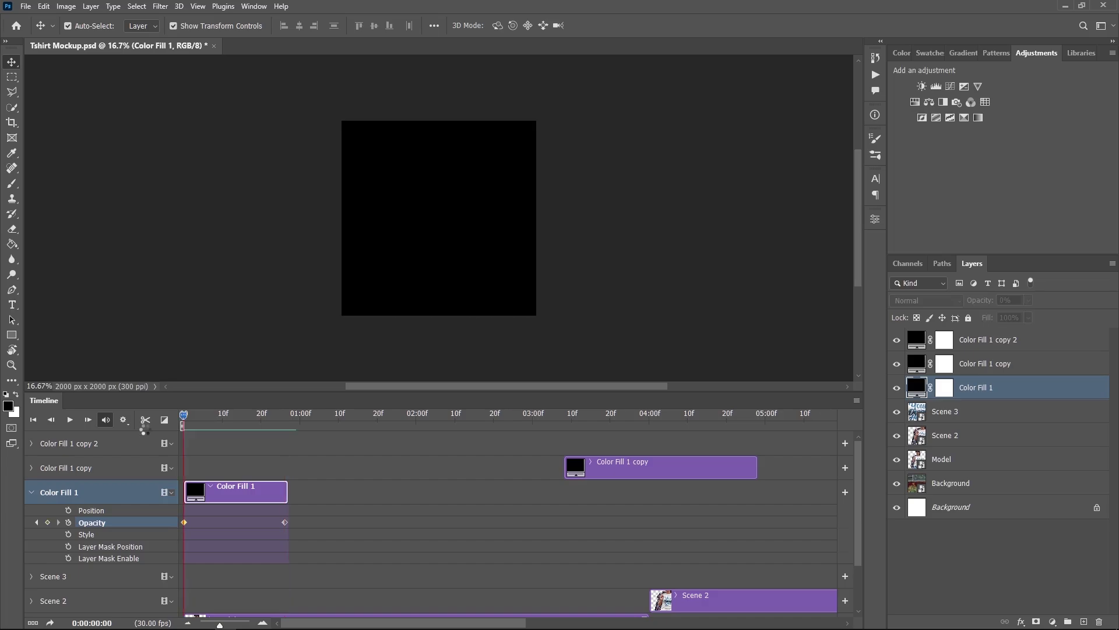
key("space")
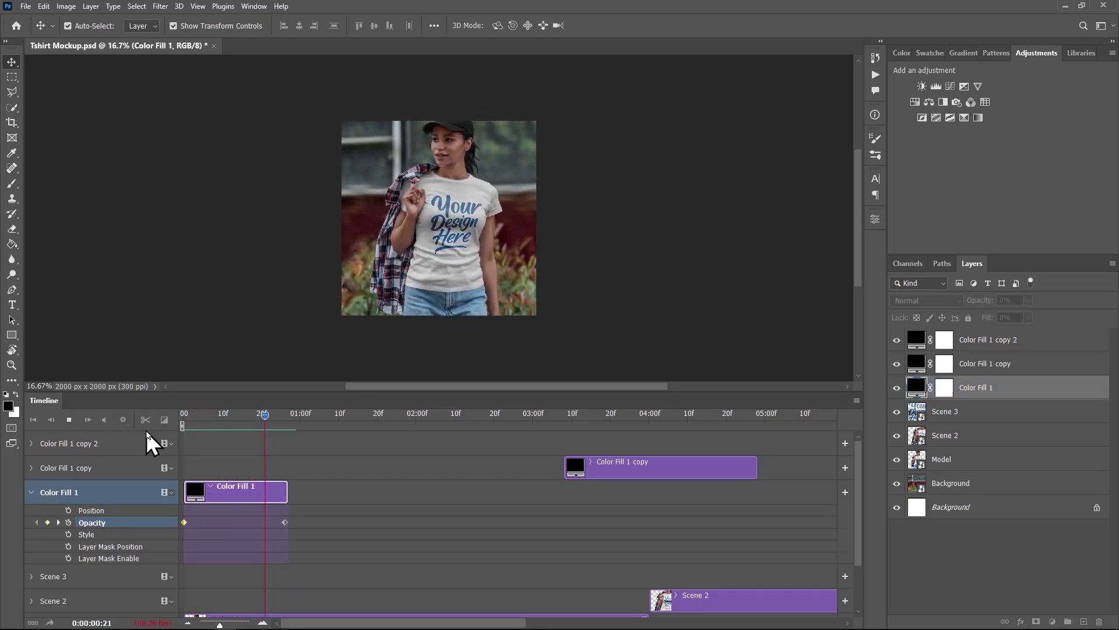
key("space")
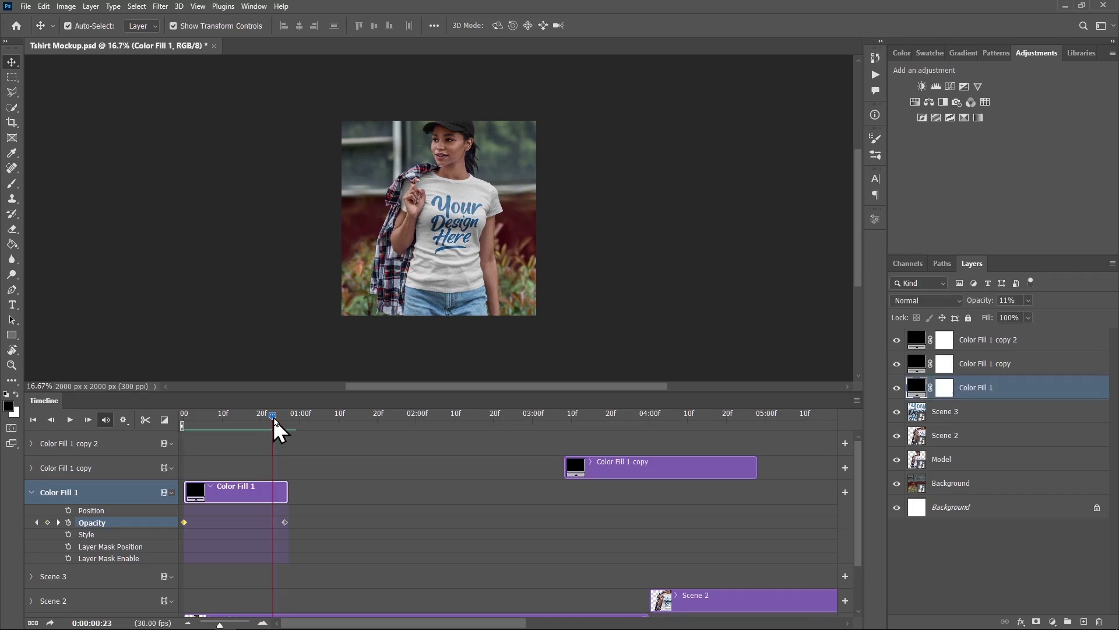
mouse_move(274, 418)
left_mouse_down()
mouse_move(558, 425)
mouse_move(647, 442)
left_mouse_up()
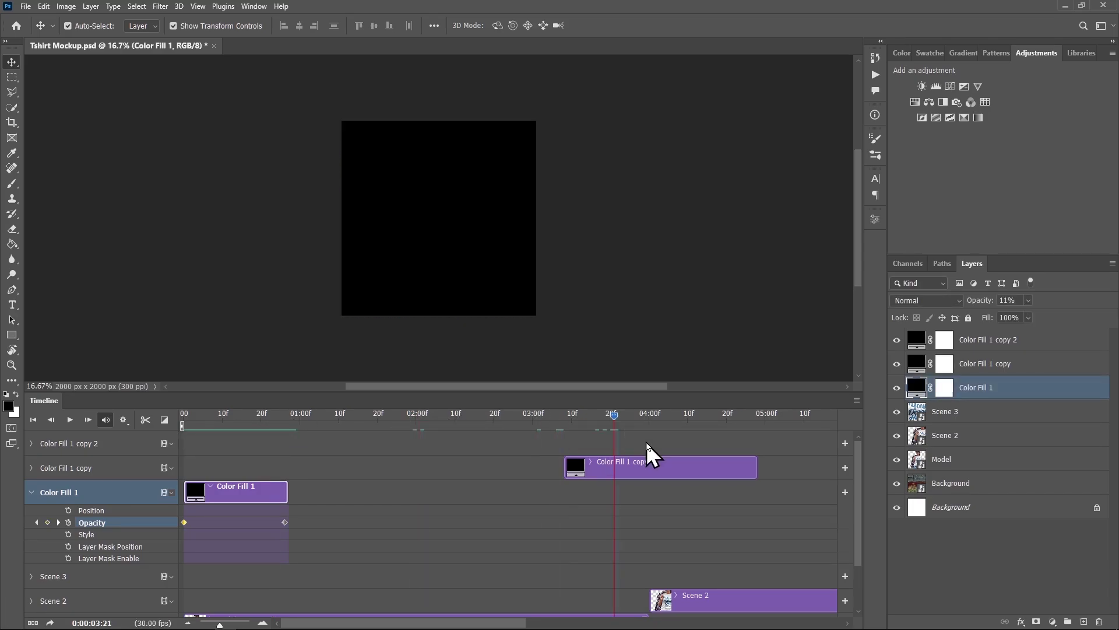
Keyframe Color Fill 1 copy's opacity at 0% at its clip start
left_click(32, 469)
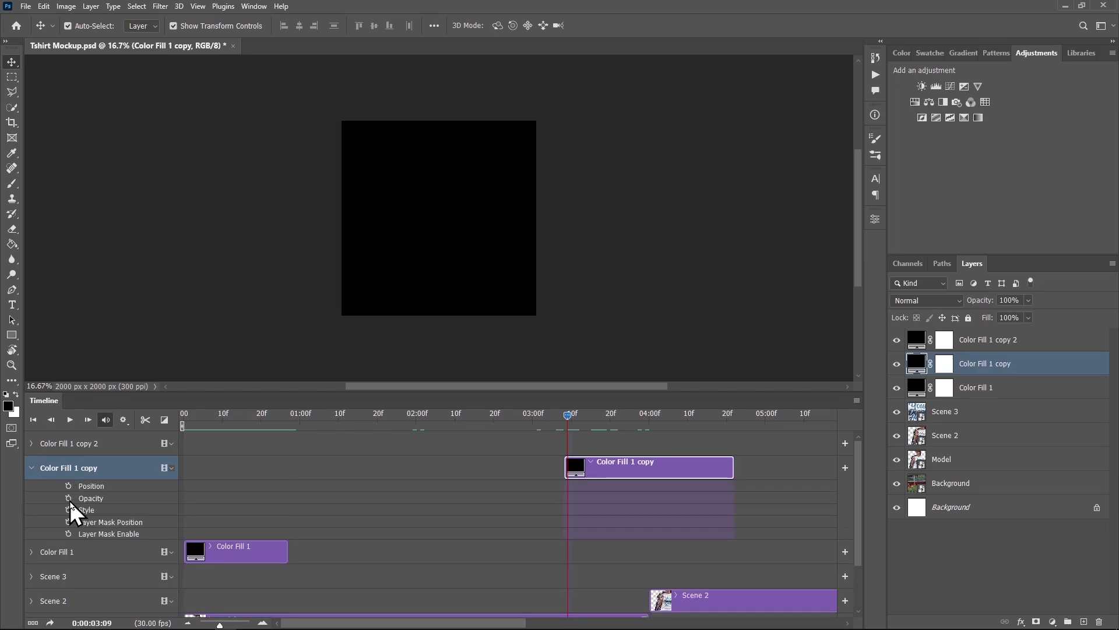
left_click(69, 498)
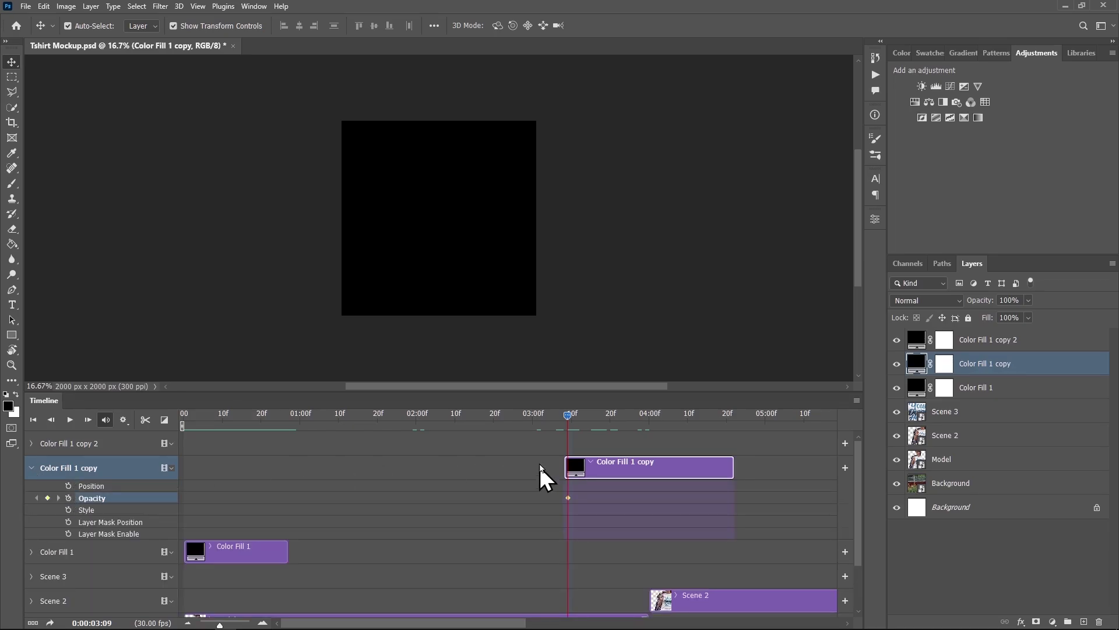
left_click(1008, 301)
type("0")
key("Return")
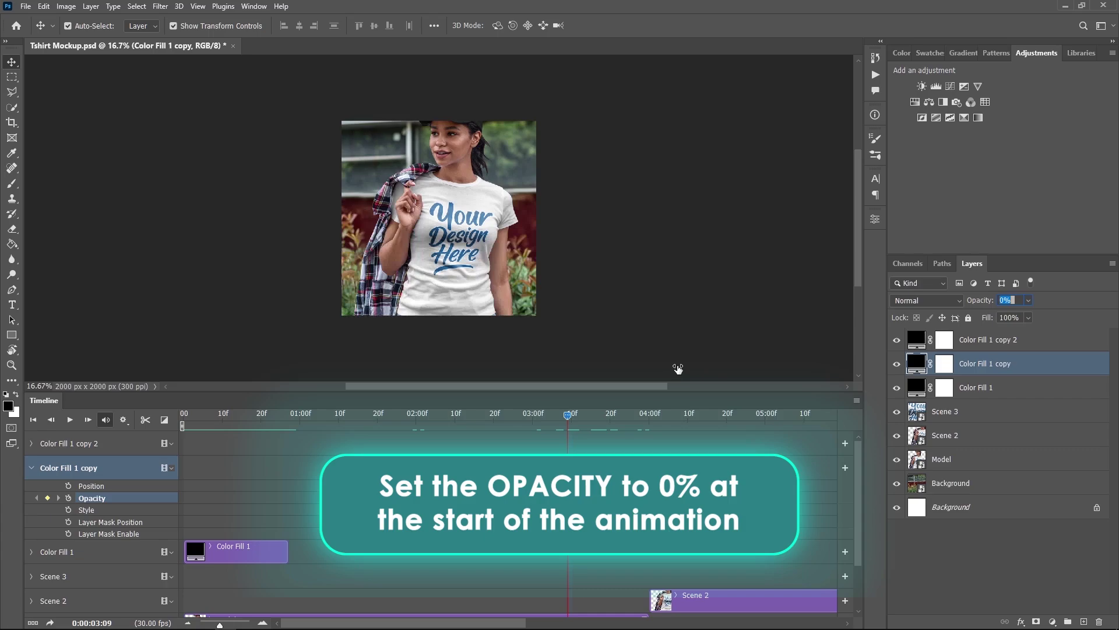
left_click(475, 423)
Set the copy's opacity to 100% at 04:00f and preview the black transition
left_click(628, 414)
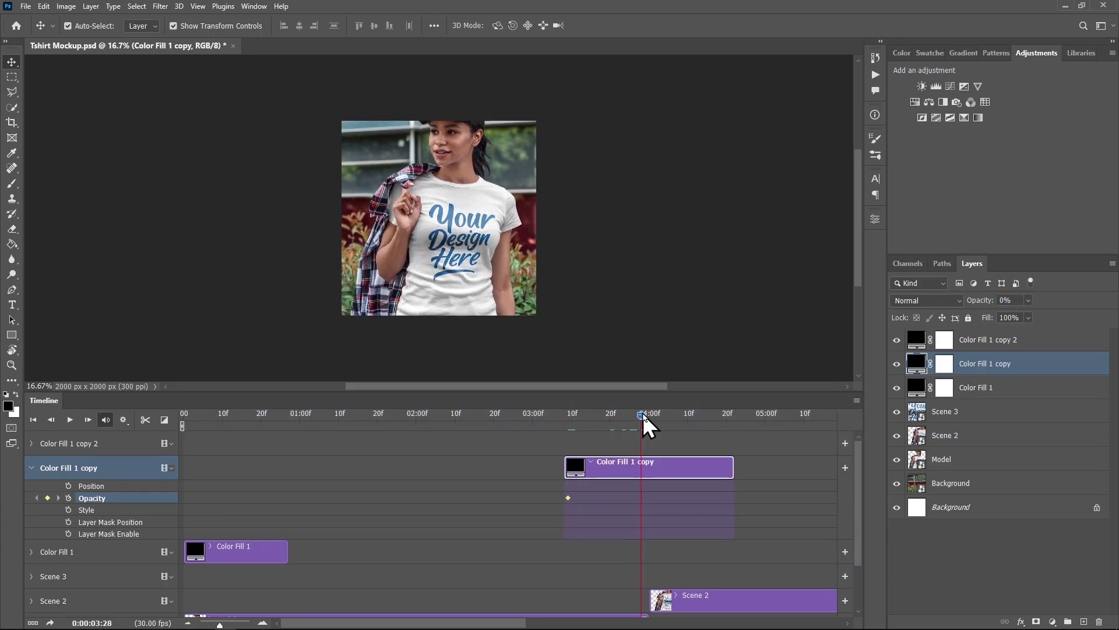
left_click(649, 413)
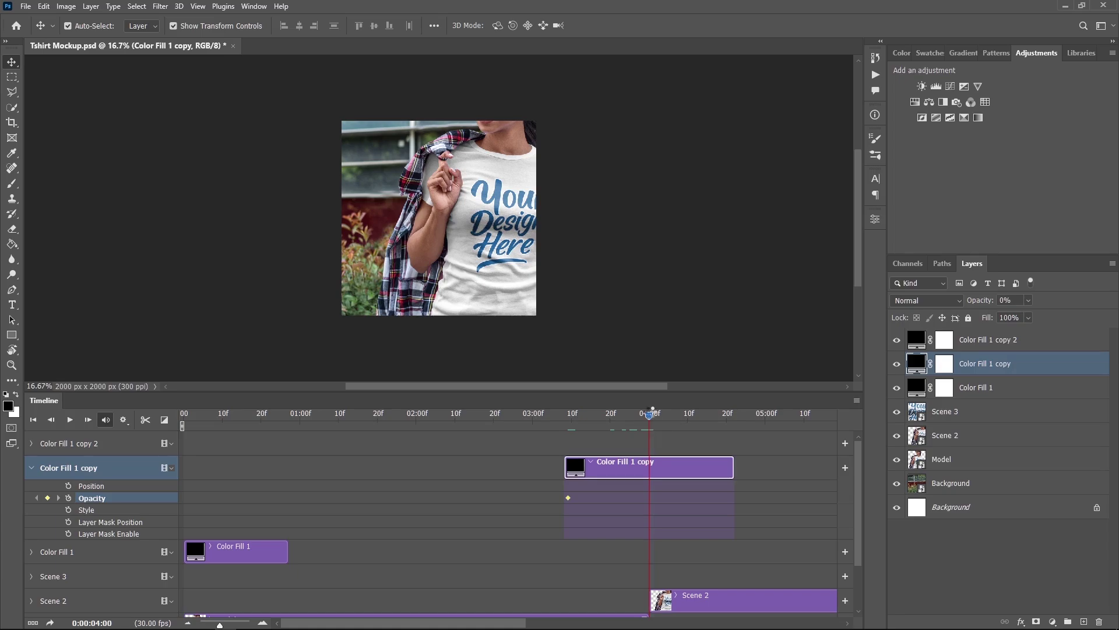
left_click(1008, 301)
type("100")
key("Return")
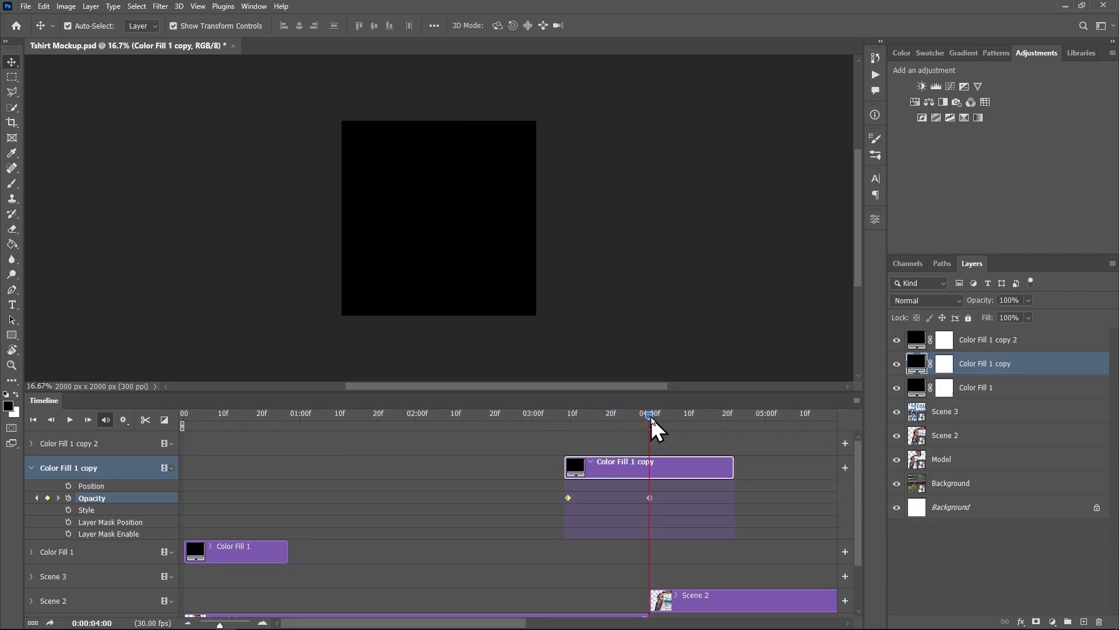
left_click_drag(706, 412, 732, 414)
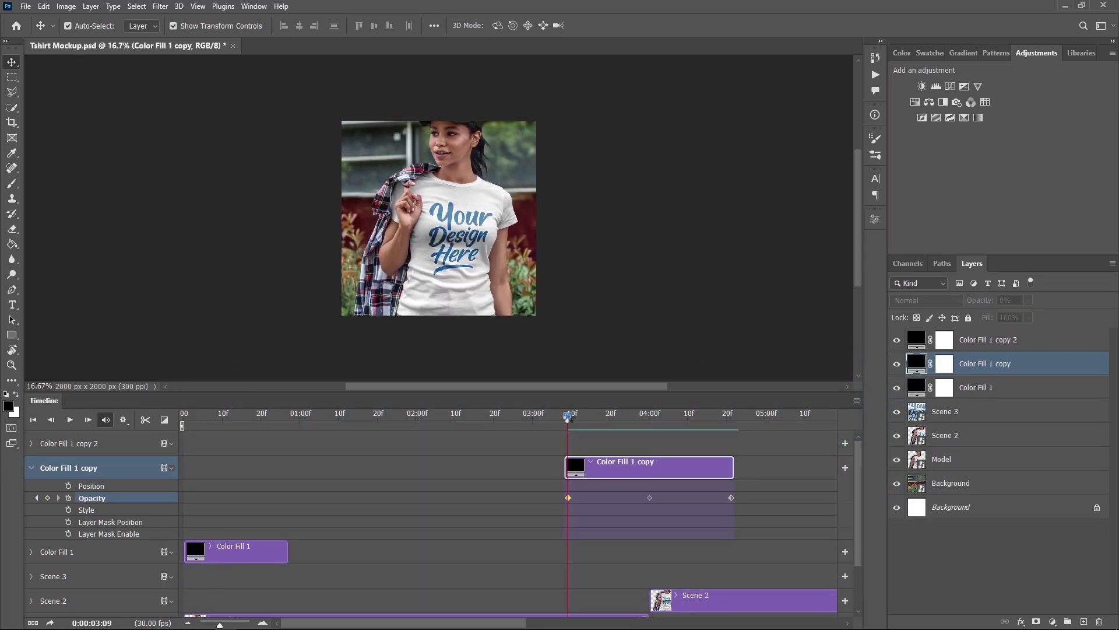
key("space")
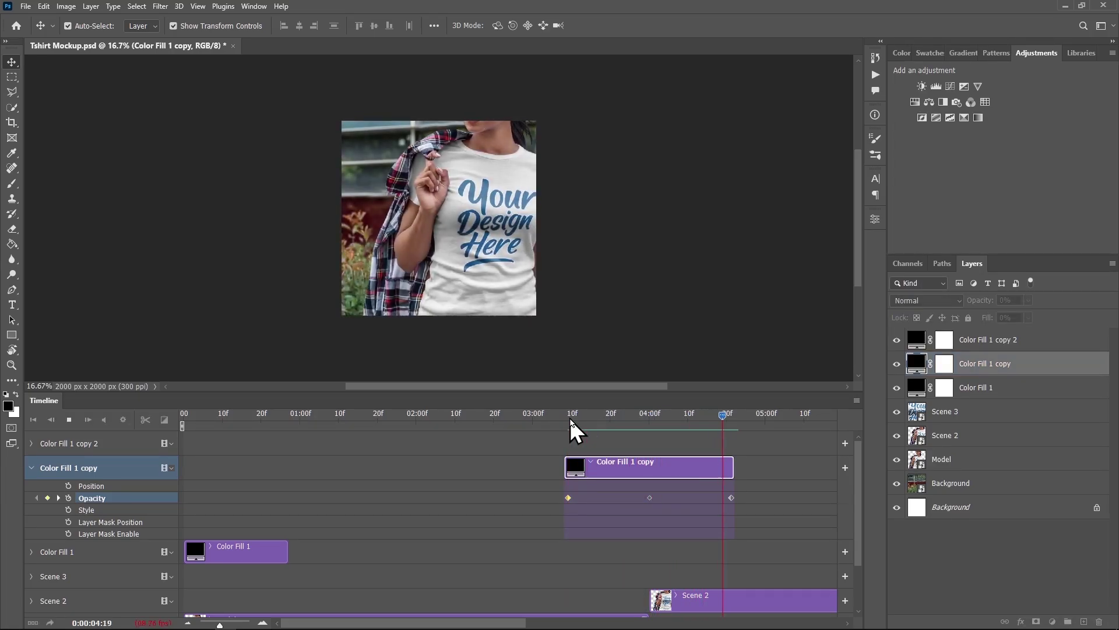
Fade Color Fill 1 copy 2 from 0% to 100% and back to 0%, then bring in the falling-leaves mp4
left_click(68, 473)
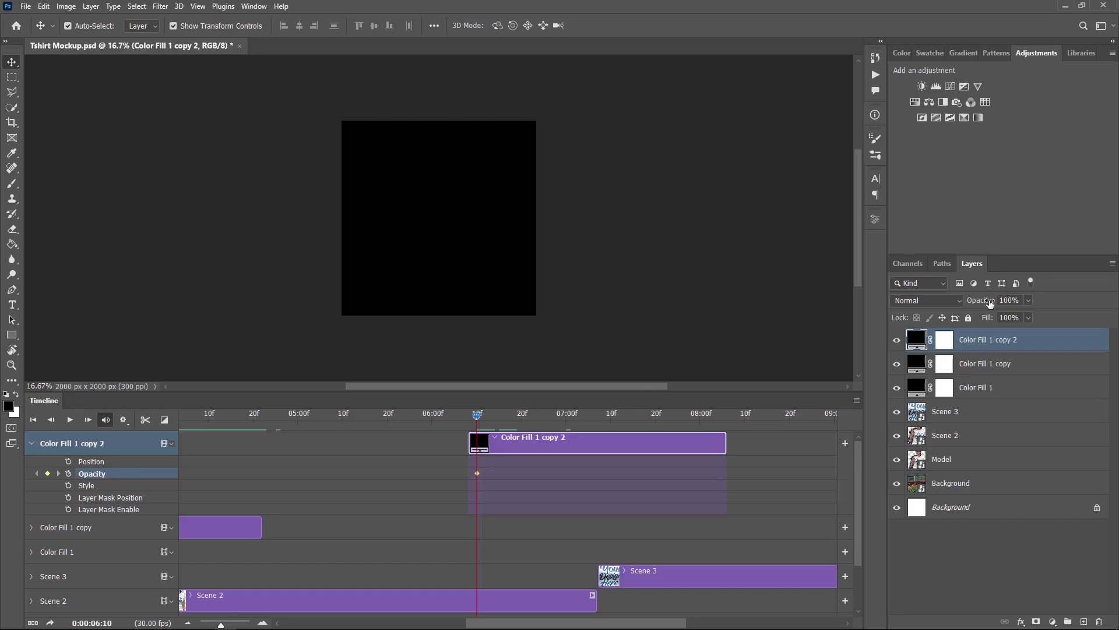
left_click(597, 412)
key("0")
left_click_drag(597, 413, 726, 413)
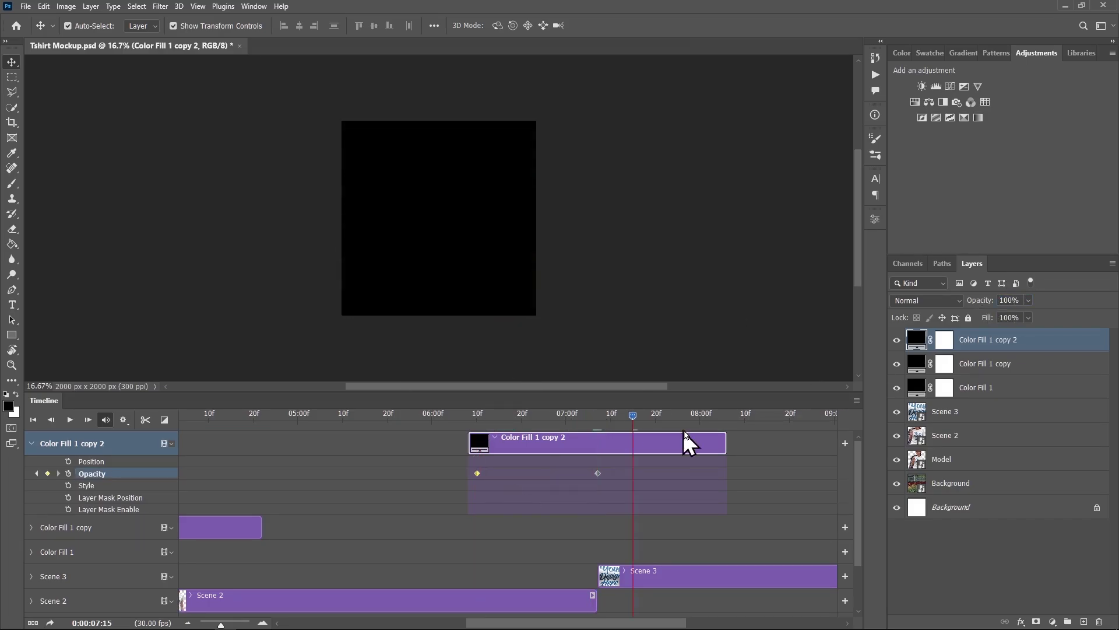
left_click(722, 413)
key("0")
key("0")
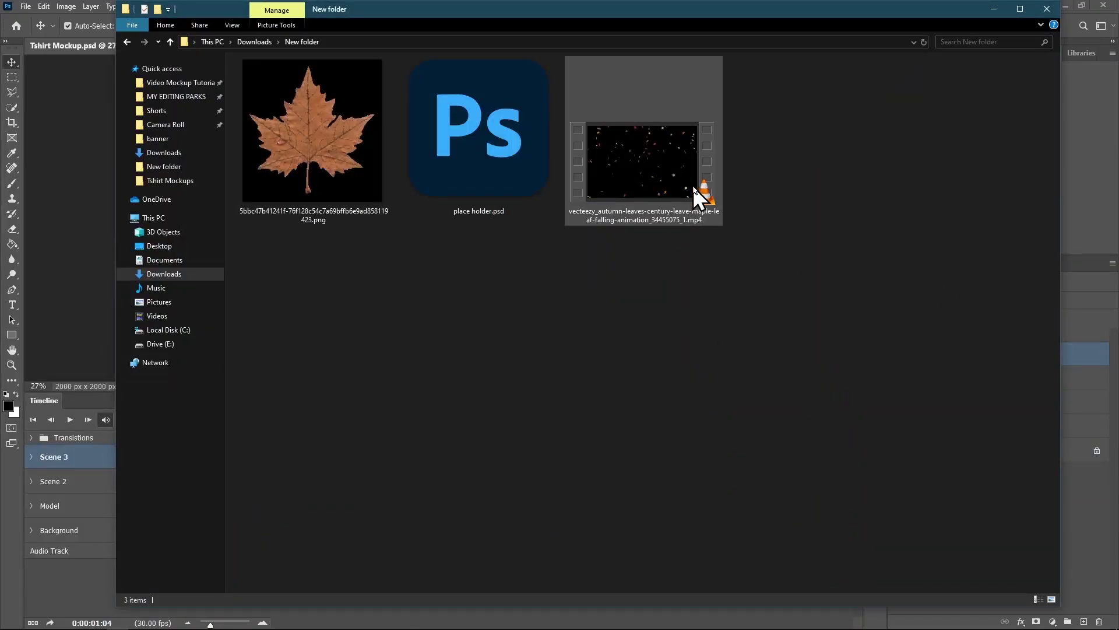
left_click(692, 185)
left_click_drag(671, 162, 241, 580)
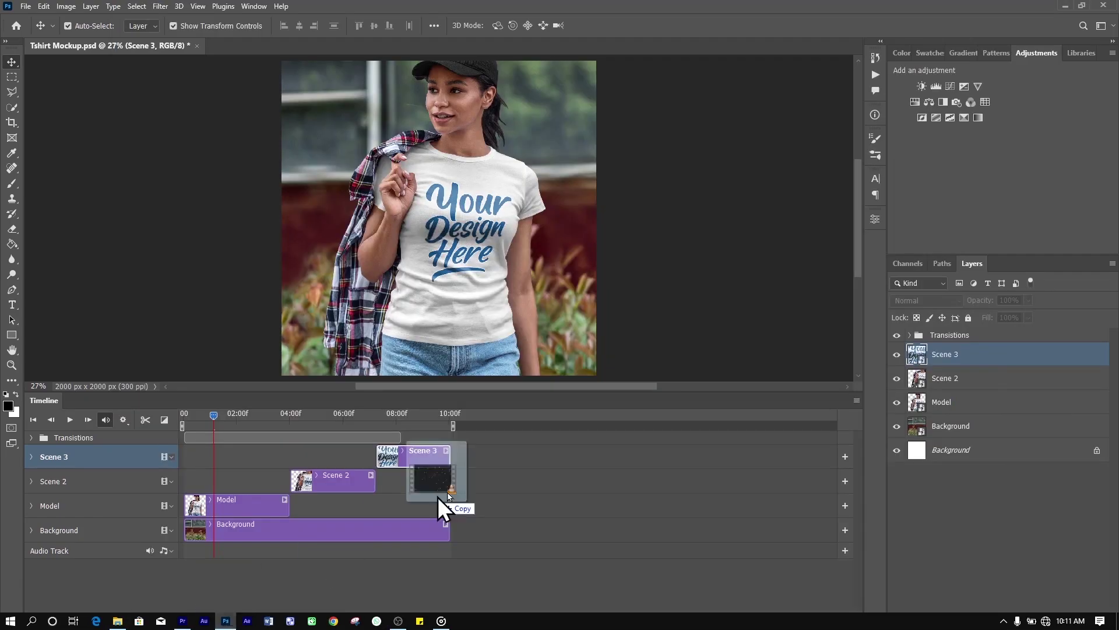
Place the falling-leaves video on the canvas, scaled to 45%
left_click_drag(240, 580, 604, 346)
mouse_move(633, 310)
left_mouse_down()
mouse_move(686, 385)
mouse_move(726, 398)
left_mouse_up()
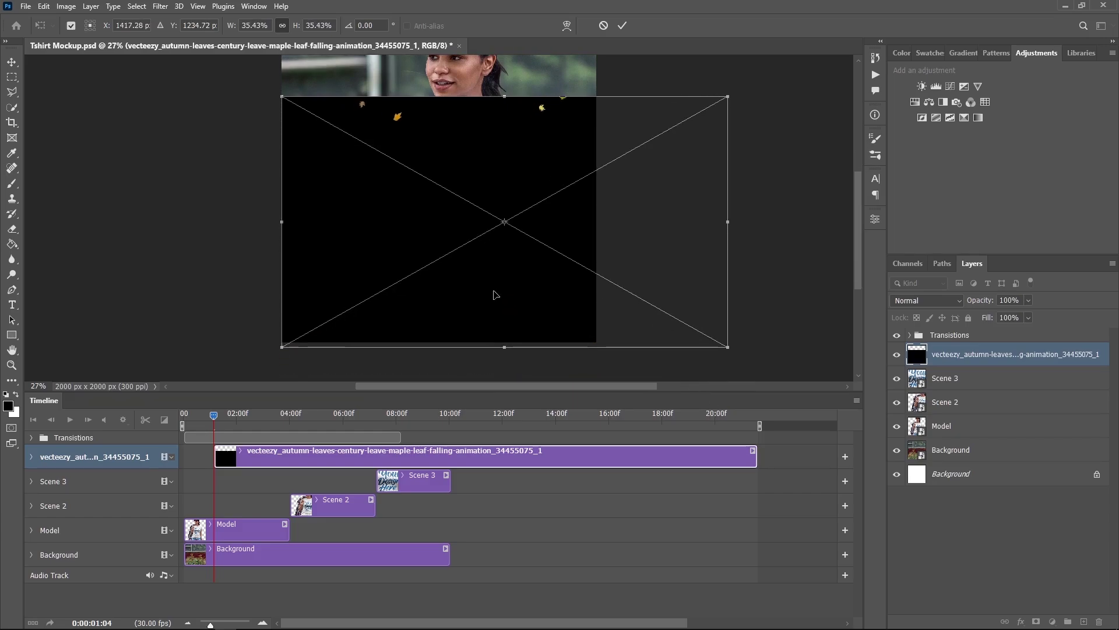
left_click_drag(282, 96, 219, 44)
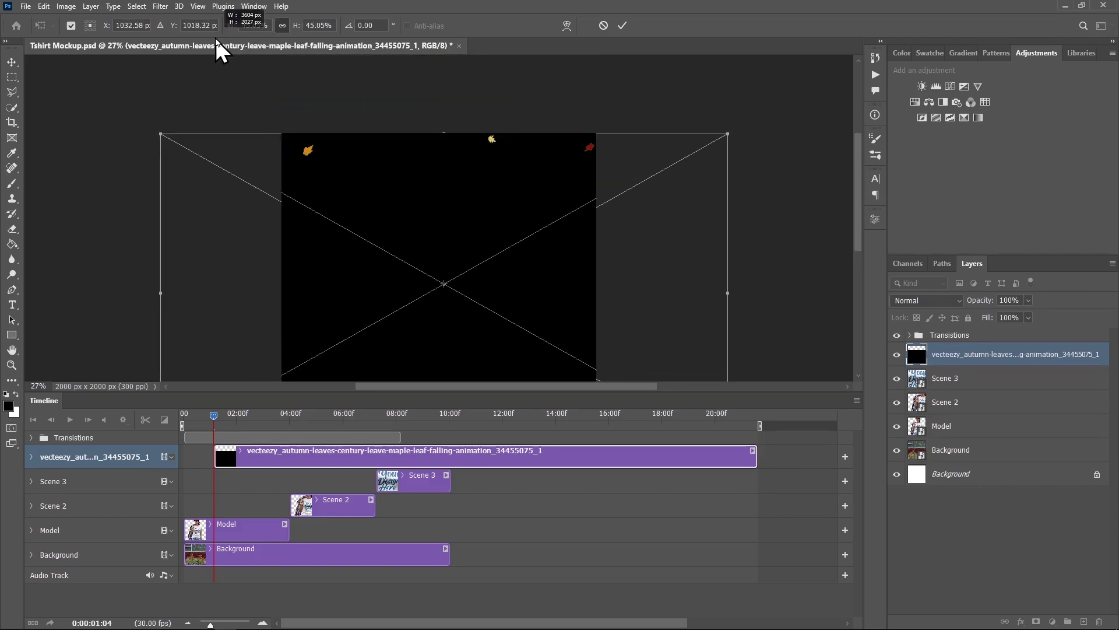
left_click_drag(510, 272, 503, 262)
left_click(622, 33)
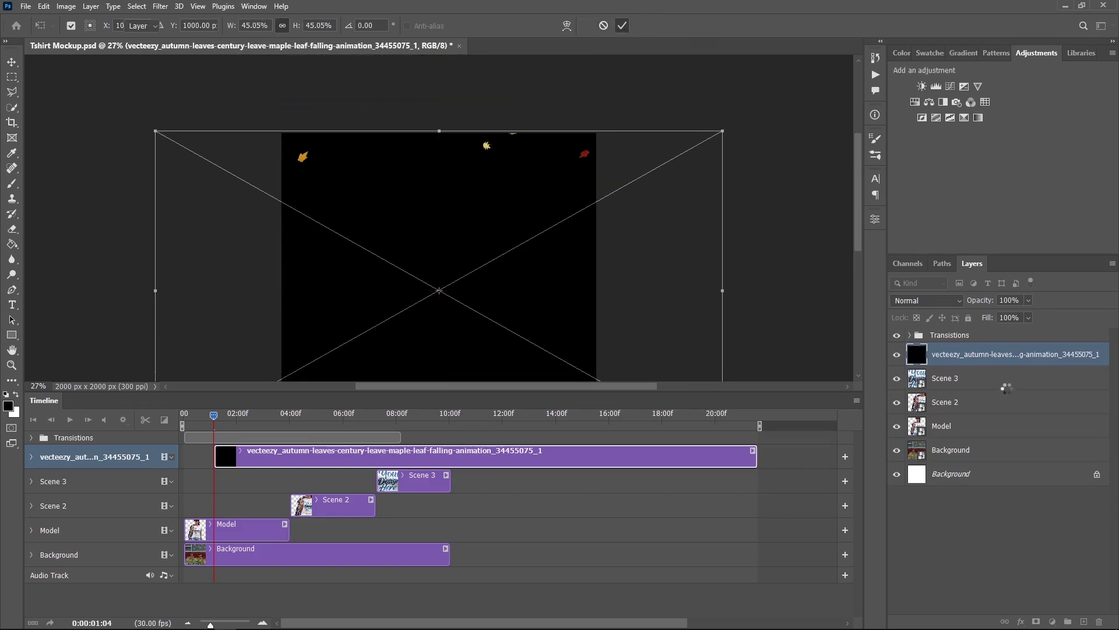
Blend the leaves video in Screen mode, start its clip at 0 and preview the frames
left_click(953, 303)
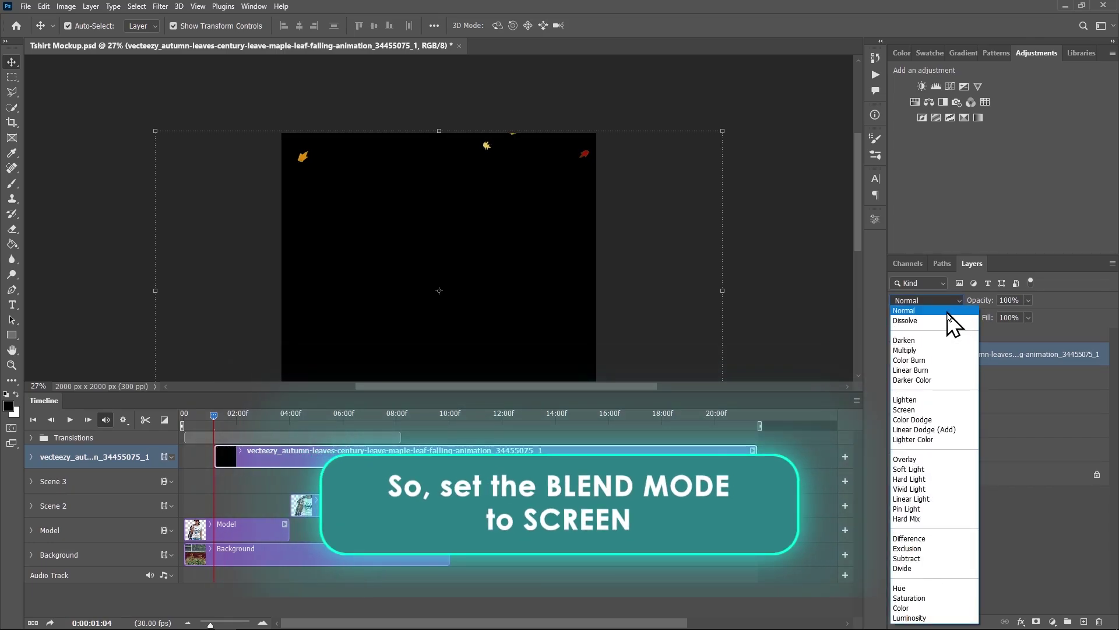
left_click(936, 410)
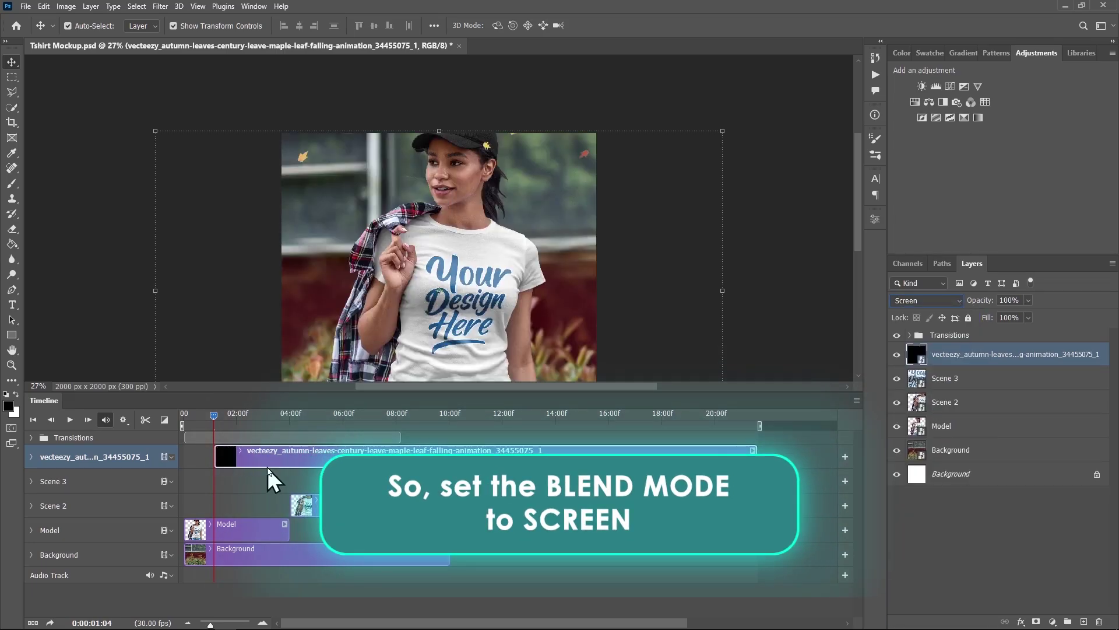
left_click_drag(268, 469, 237, 467)
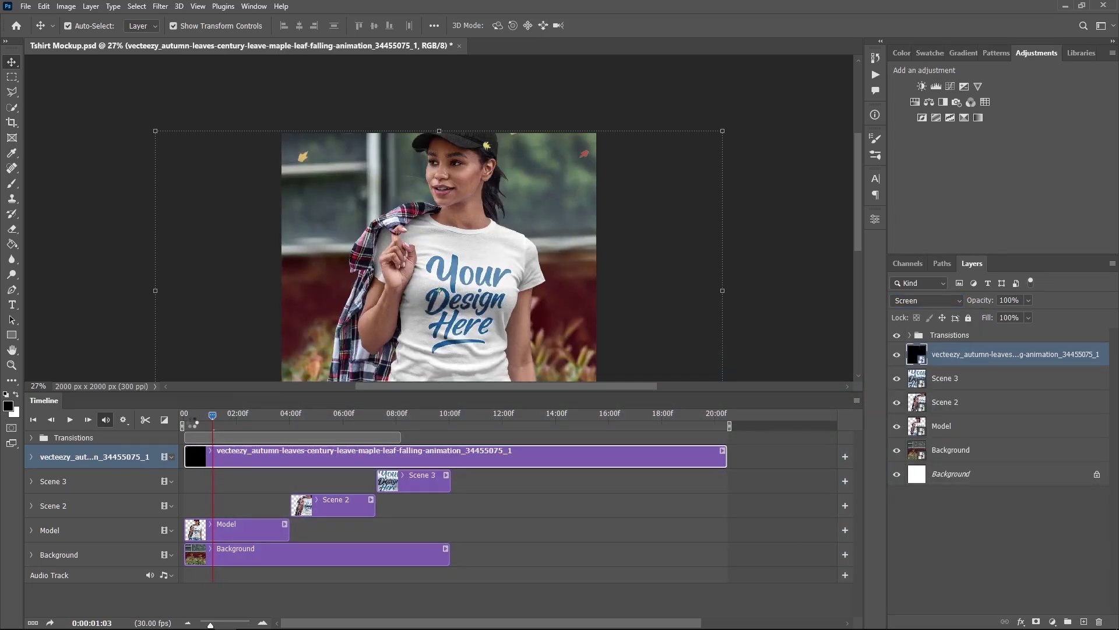
left_click_drag(194, 425, 228, 428)
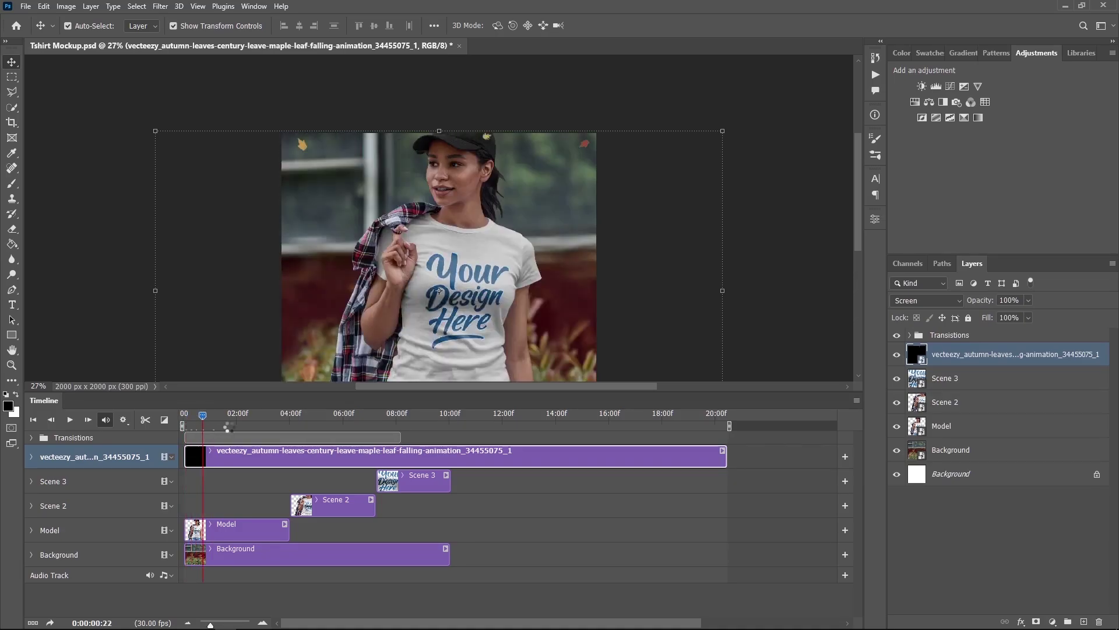
mouse_move(227, 428)
left_mouse_down()
mouse_move(283, 427)
mouse_move(189, 423)
left_mouse_up()
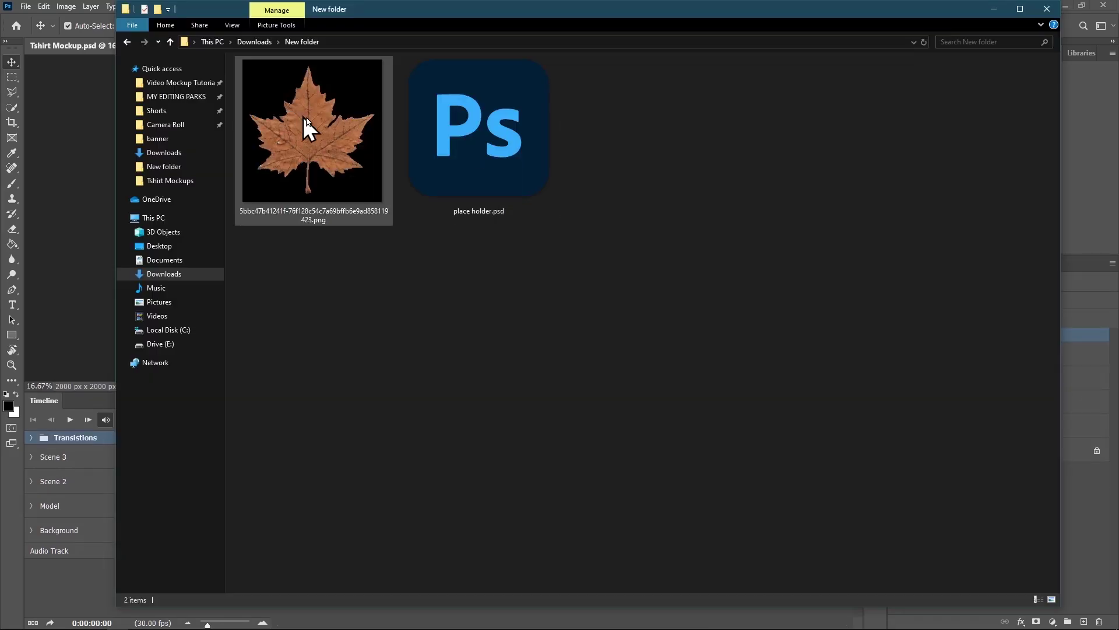
Place the maple-leaf PNG, shrunk and tilted over the T-shirt
left_click_drag(303, 116, 74, 165)
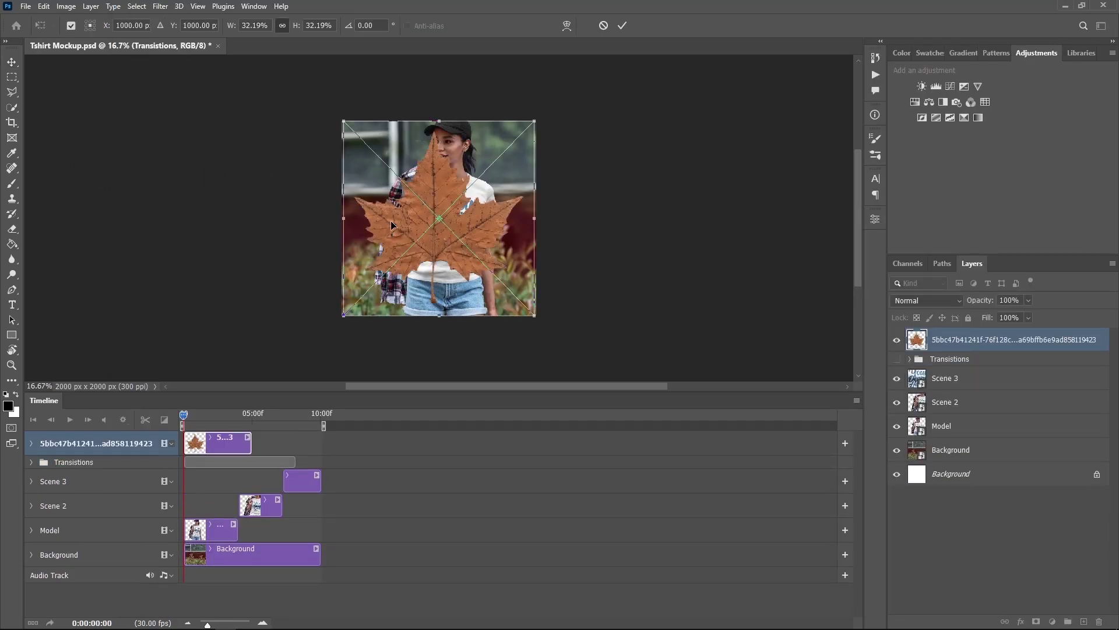
left_click_drag(537, 122, 411, 254)
key("ctrl+plus")
left_click_drag(374, 300, 474, 205)
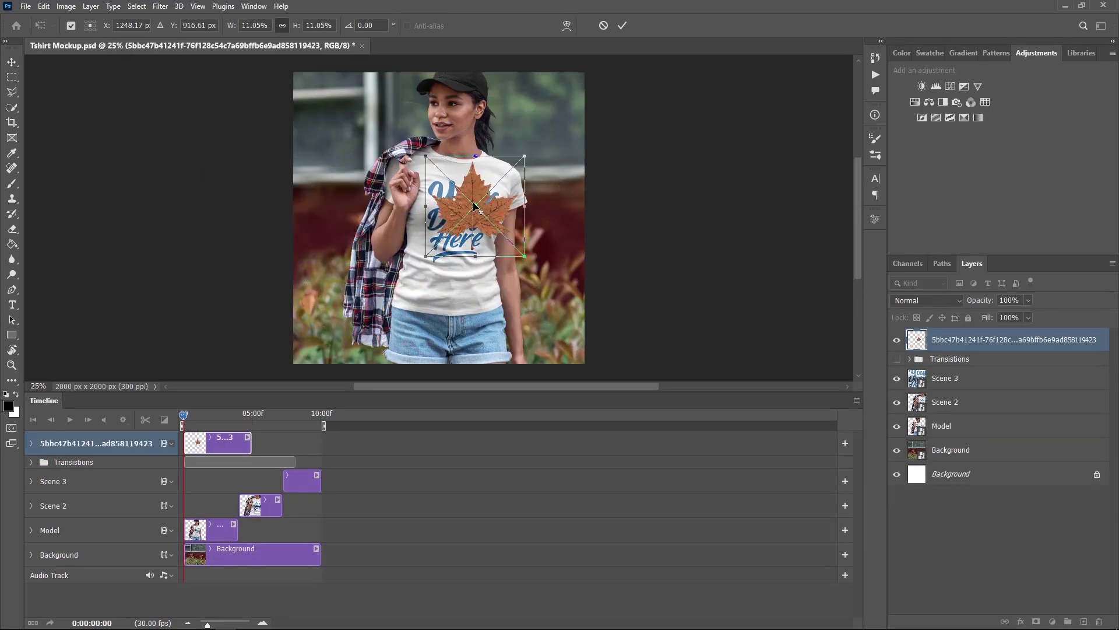
mouse_move(523, 268)
left_mouse_down()
mouse_move(477, 232)
mouse_move(341, 258)
mouse_move(376, 241)
mouse_move(423, 252)
mouse_move(507, 194)
mouse_move(481, 197)
mouse_move(392, 143)
mouse_move(470, 289)
mouse_move(560, 310)
mouse_move(471, 175)
mouse_move(498, 140)
mouse_move(546, 118)
left_mouse_up()
key("Return")
Duplicate the leaf six times, scattering the copies around the model
key("ctrl+alt+t")
key("Return")
key("ctrl+alt+t")
key("Return")
key("ctrl+alt+t")
left_click(622, 25)
key("ctrl+alt+t")
key("Return")
key("ctrl+alt+t")
key("Return")
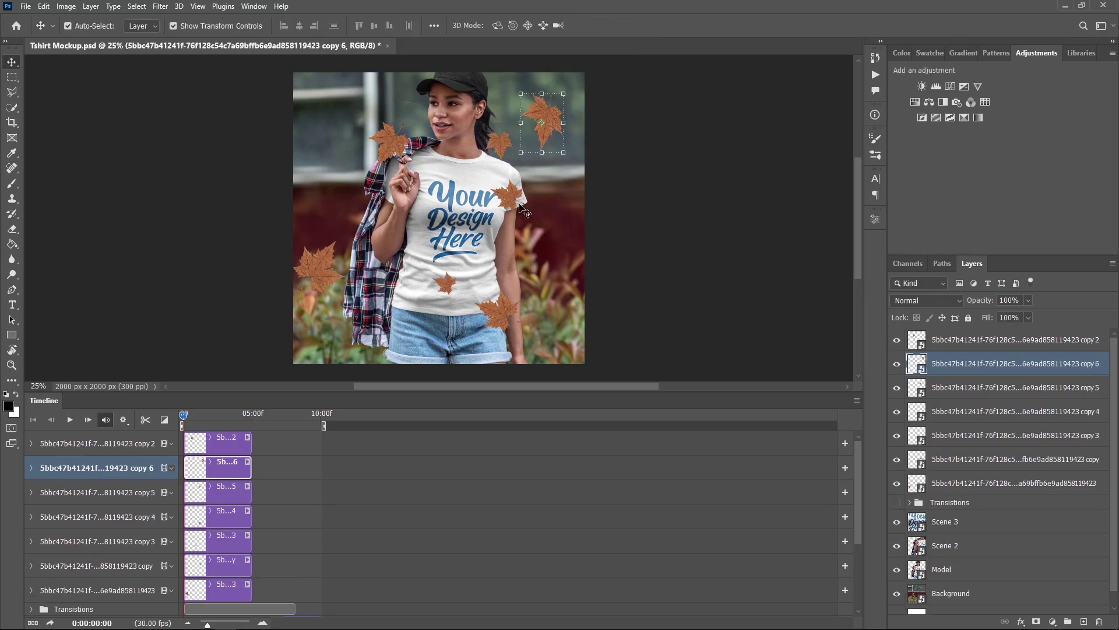
left_click(525, 210)
left_click(622, 25)
Select all seven leaf layers and group them into Group 1
left_click(617, 201)
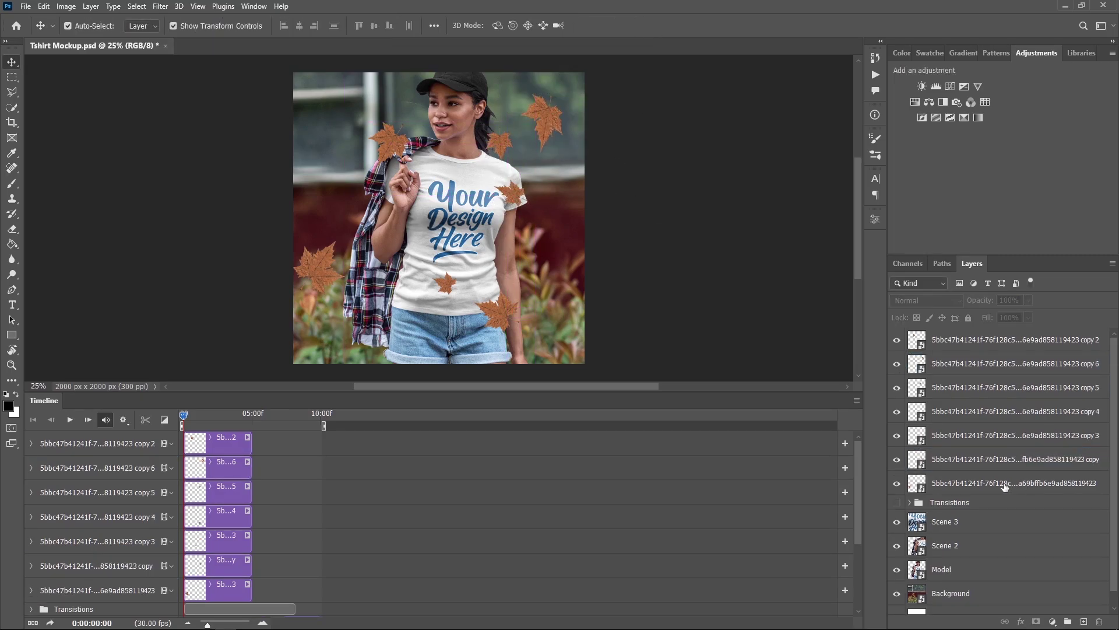
left_click(1004, 487)
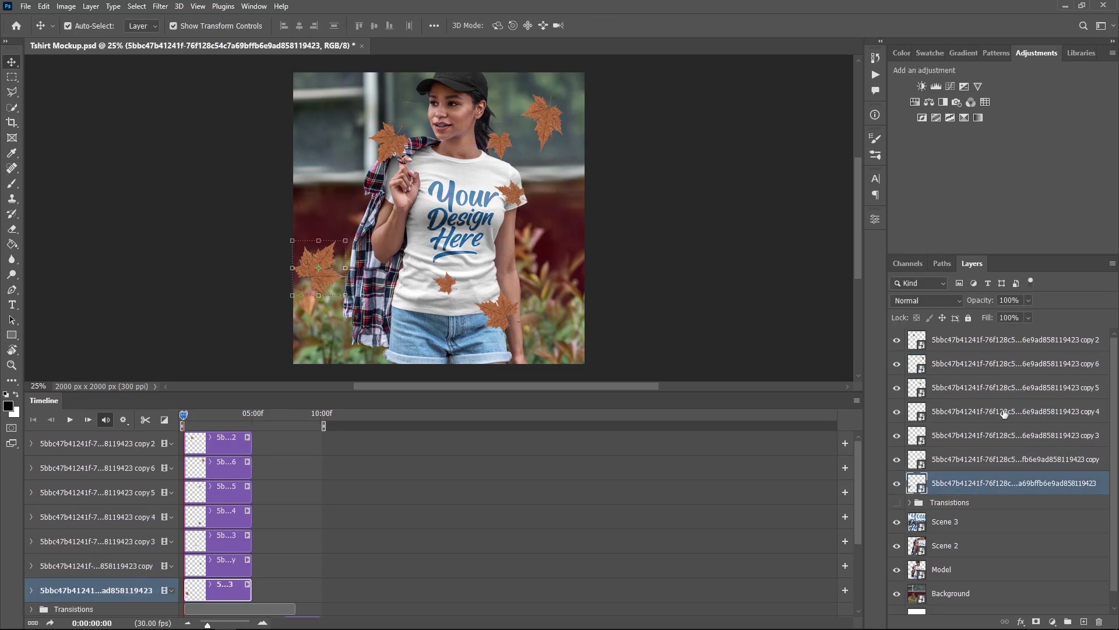
left_click(986, 341, "shift")
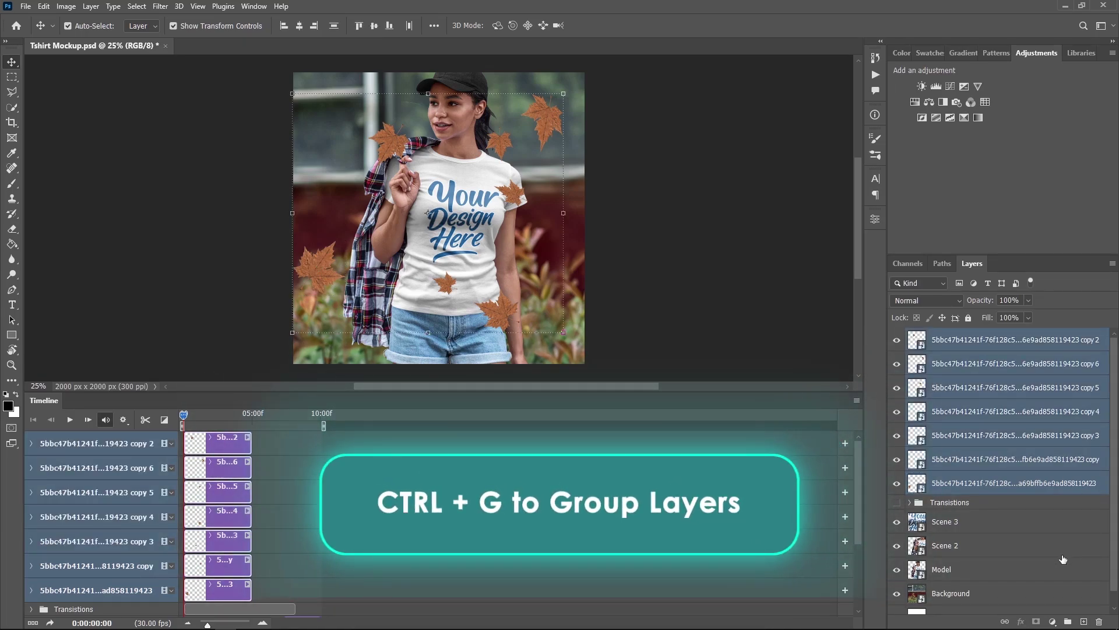
key("ctrl+g")
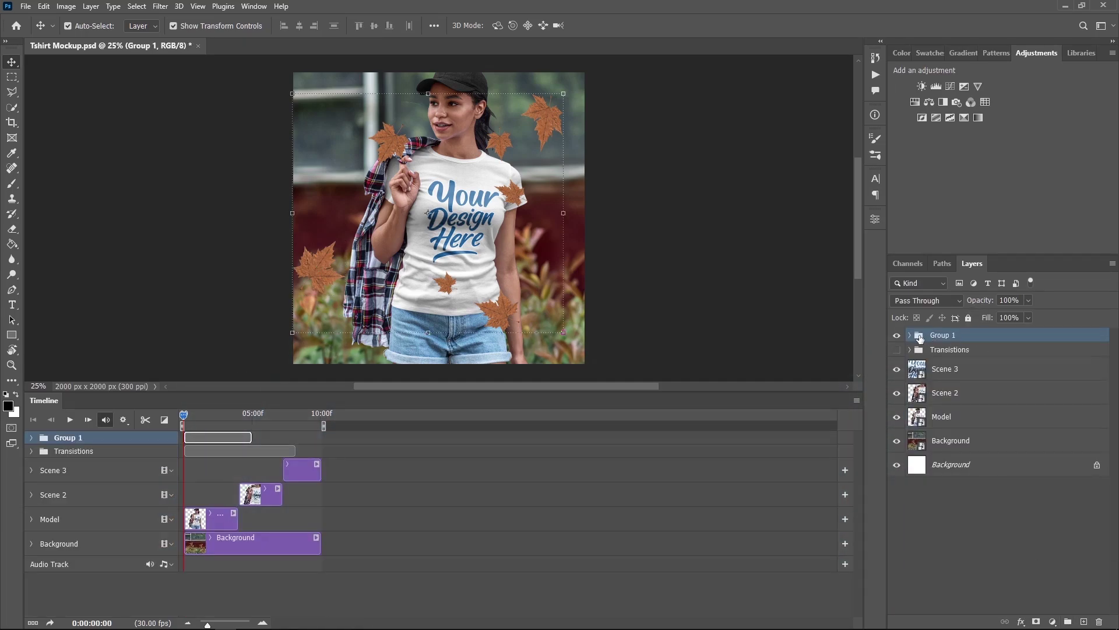
left_click(969, 366)
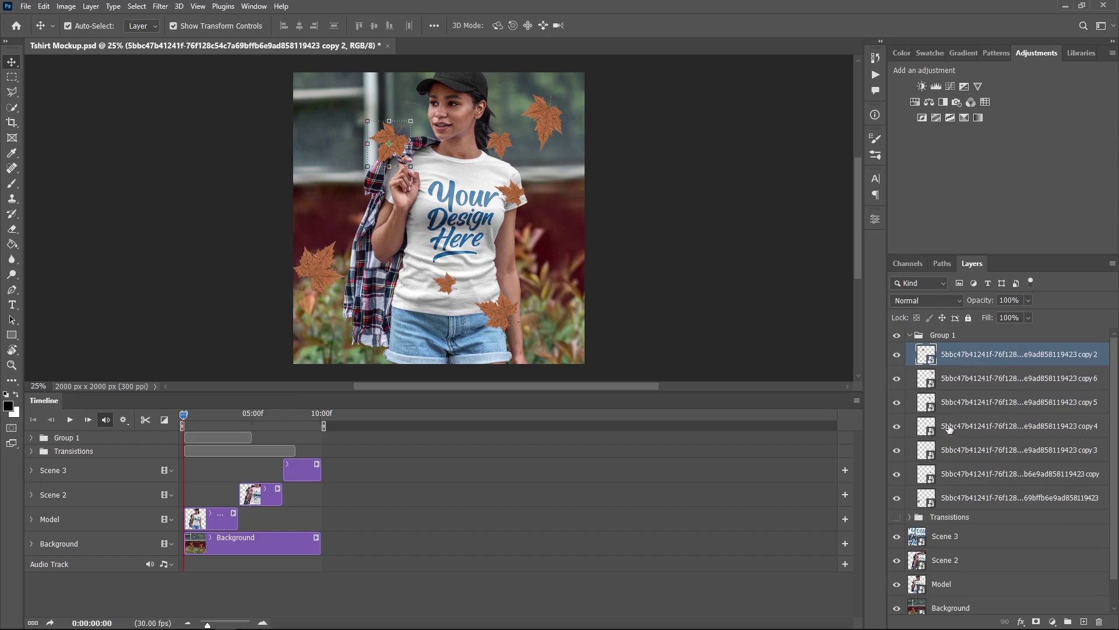
Apply a 7.4-pixel Gaussian Blur to the bottom leaf layer
left_click(959, 498)
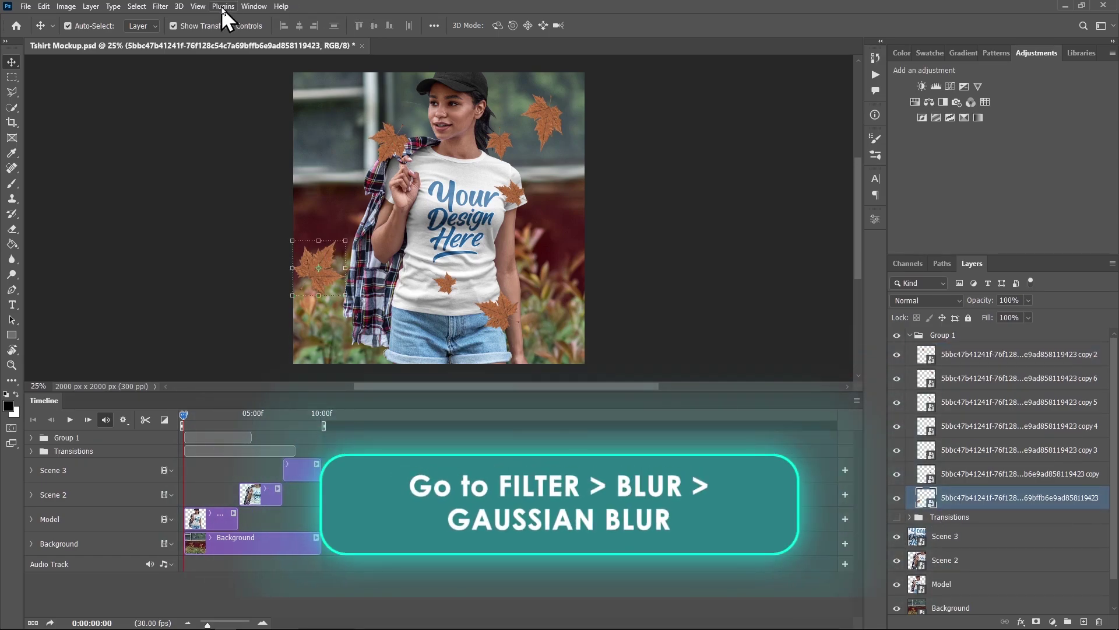
left_click(163, 7)
mouse_move(176, 155)
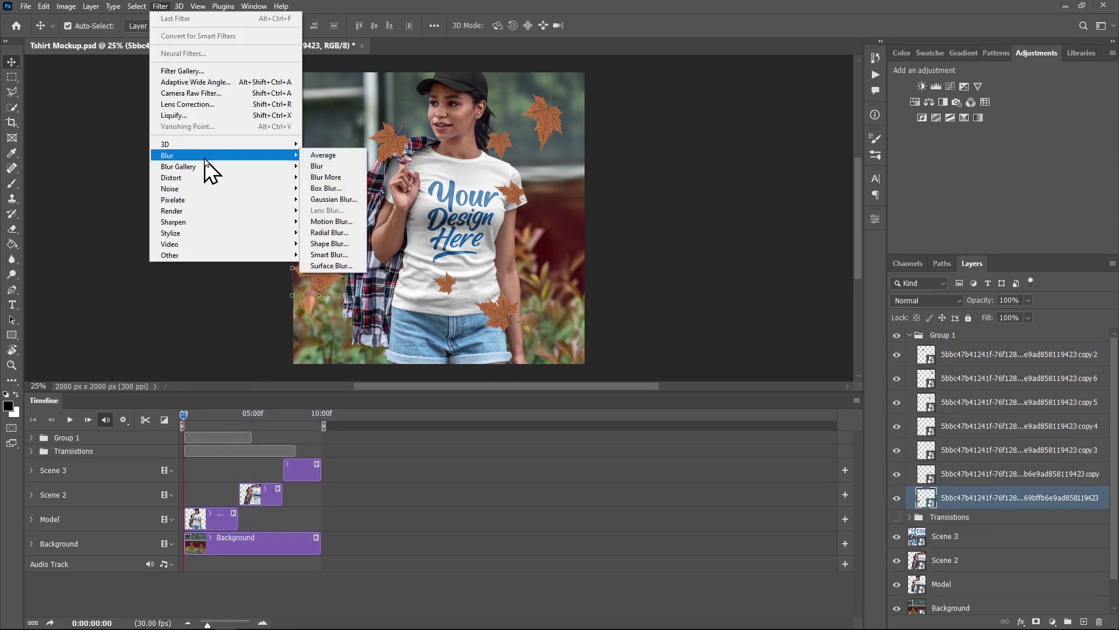
left_click(331, 200)
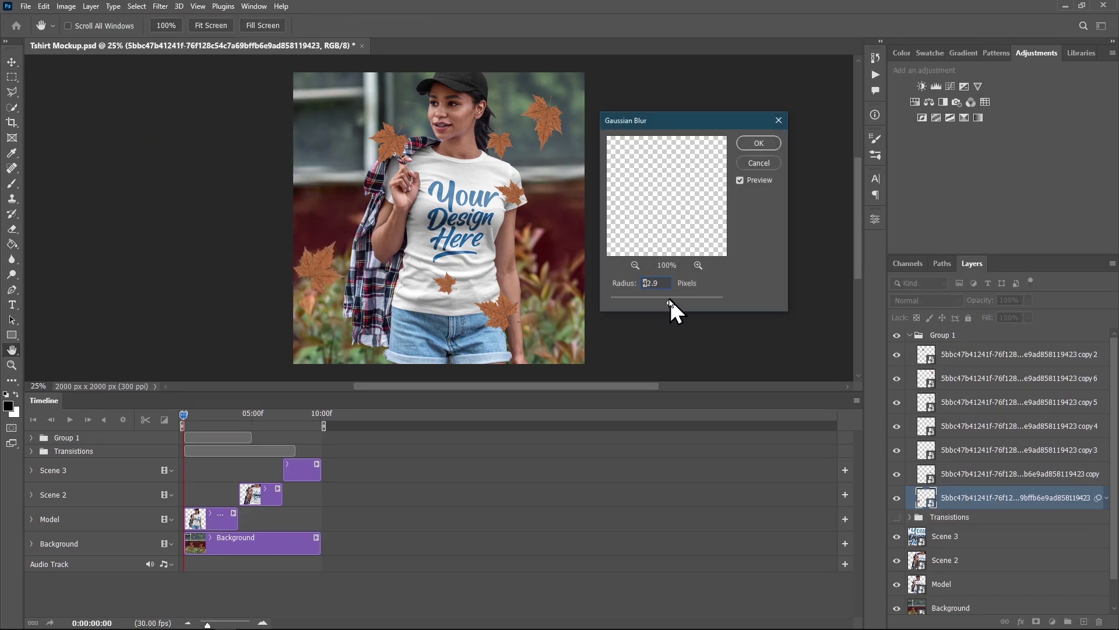
left_click_drag(669, 302, 648, 302)
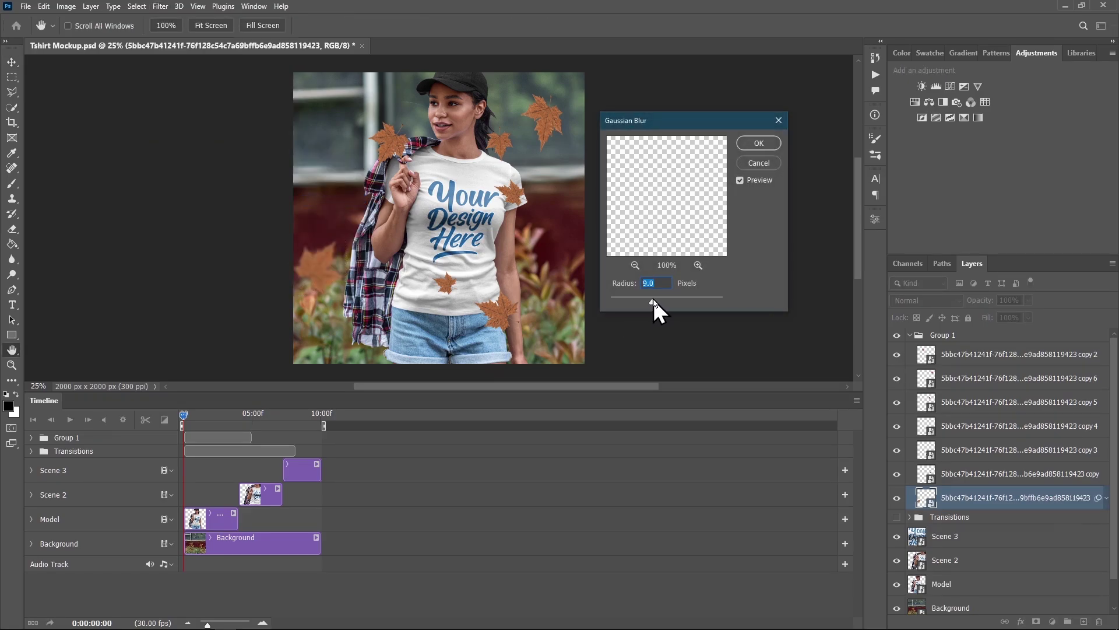
left_click(757, 143)
Repeat the same Gaussian Blur on another leaf layer
left_click(1015, 379)
left_click(160, 7)
left_click(168, 22)
key("Return")
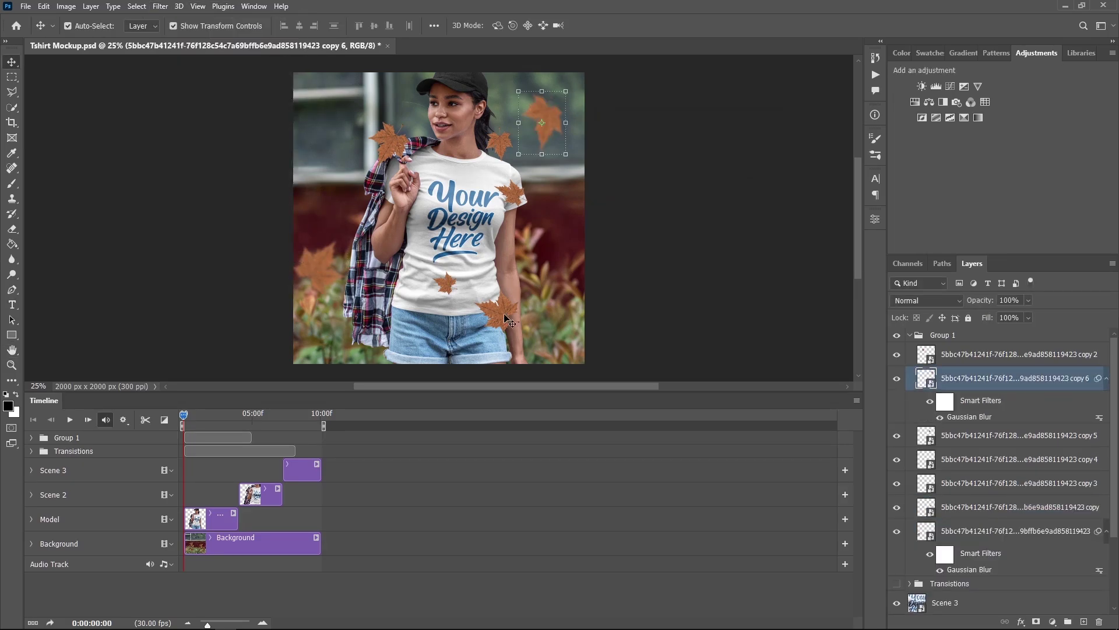
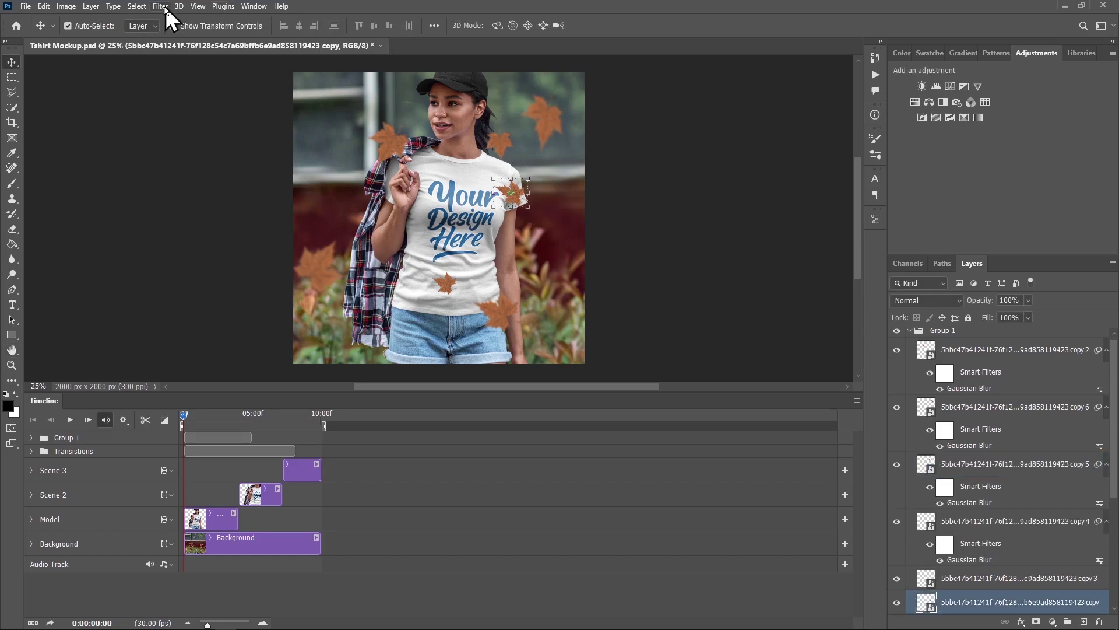
Convert the Group 1 leaf layers into a smart object and edit its contents
left_click(913, 336)
right_click(969, 338)
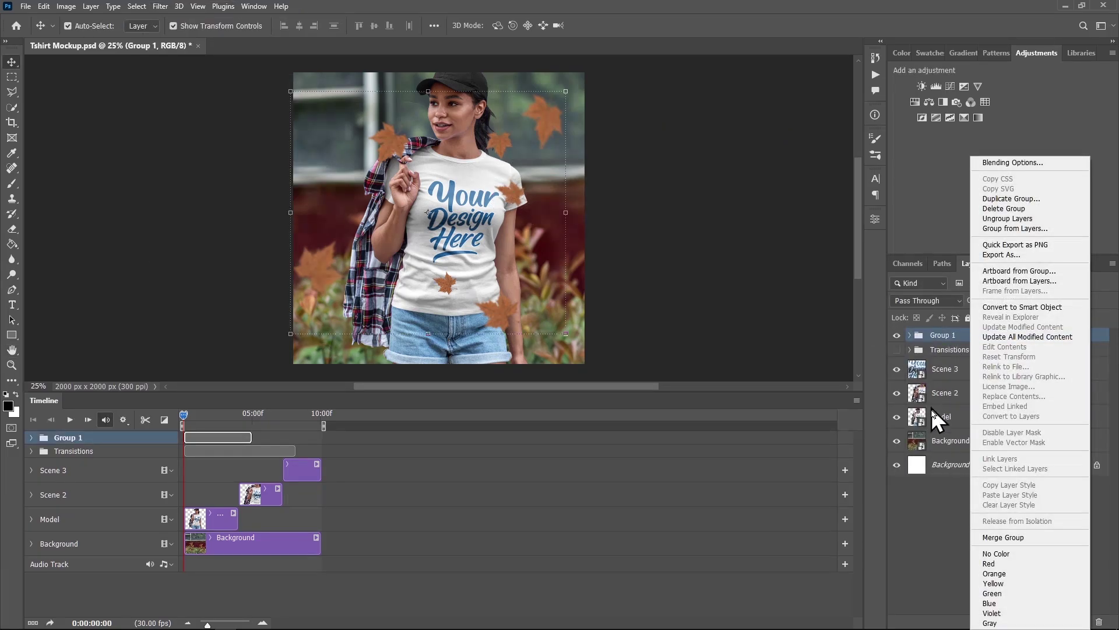
left_click(1010, 307)
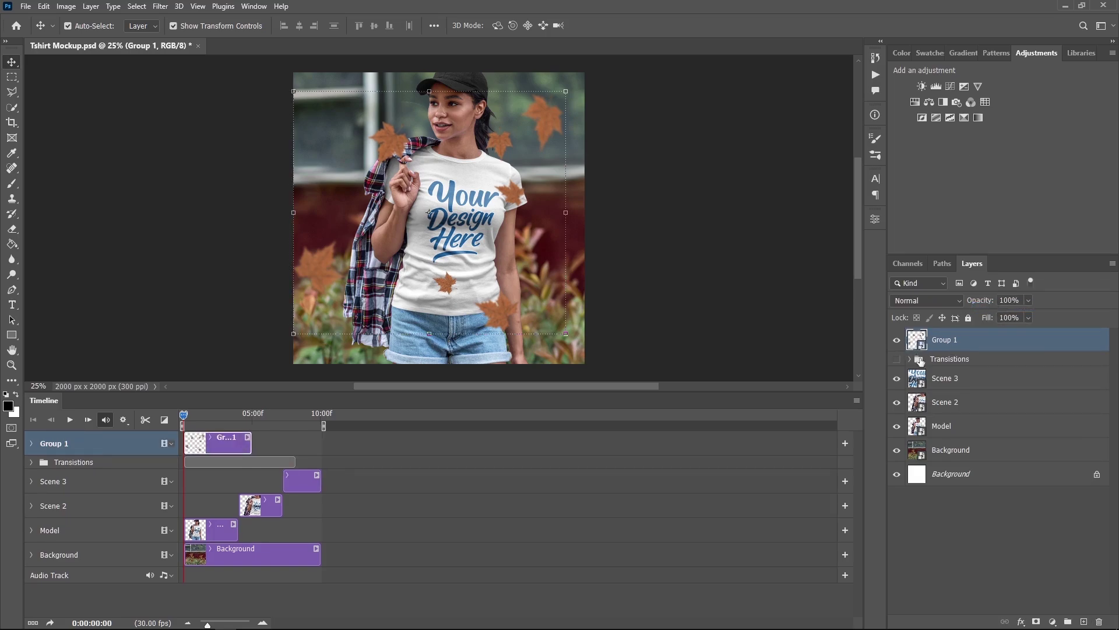
right_click(999, 353)
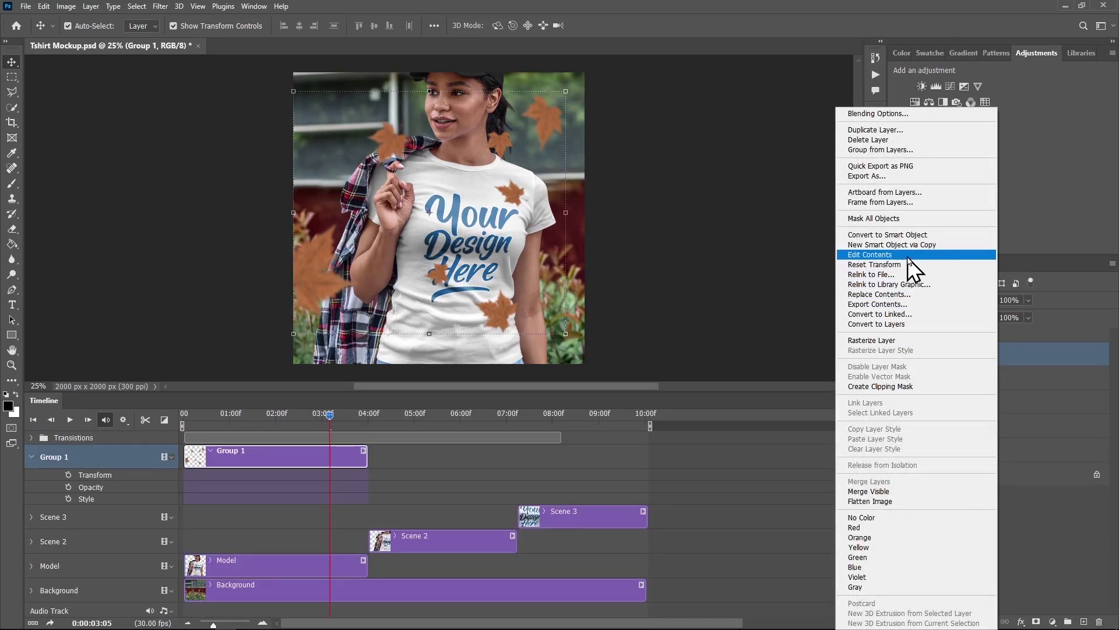
left_click(871, 255)
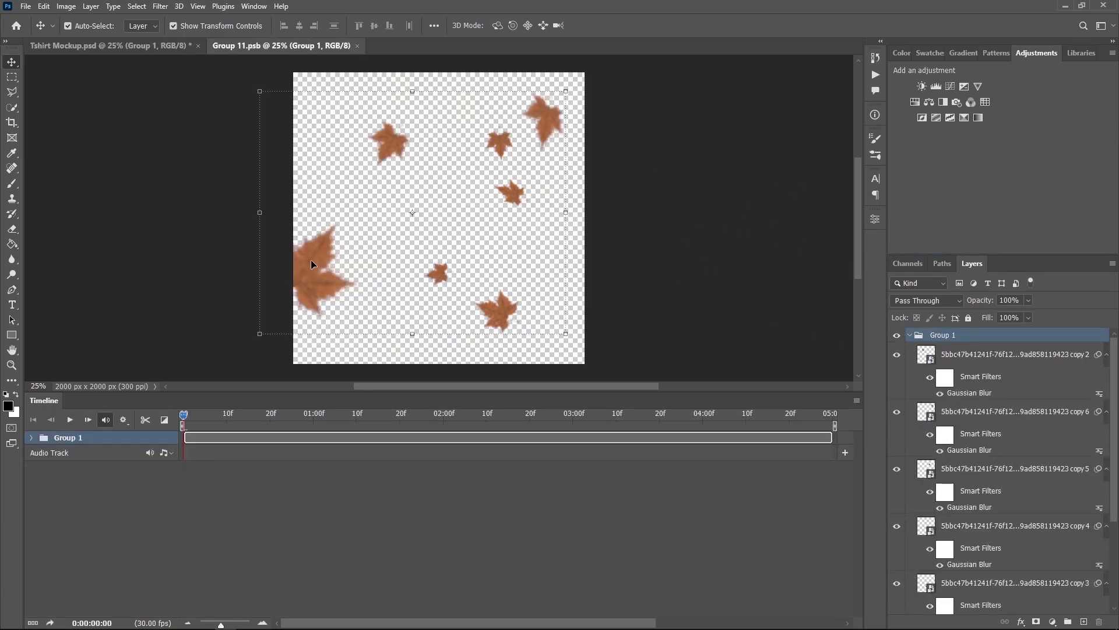
Enable Transform keyframing on the copy 2 leaf layer in the Timeline
left_click(394, 142)
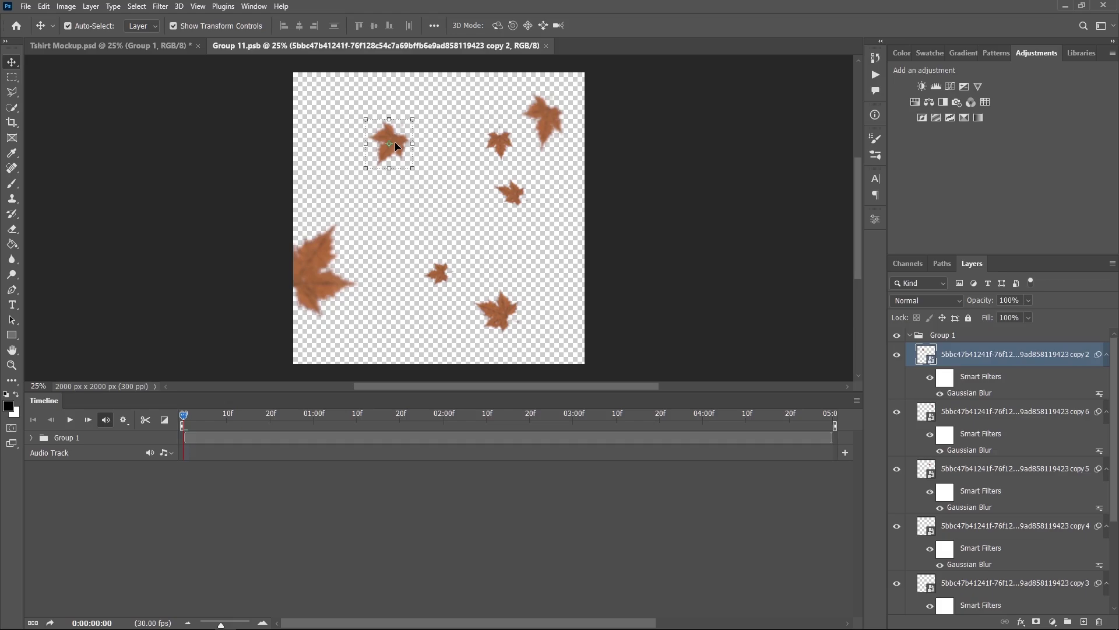
left_click(33, 436)
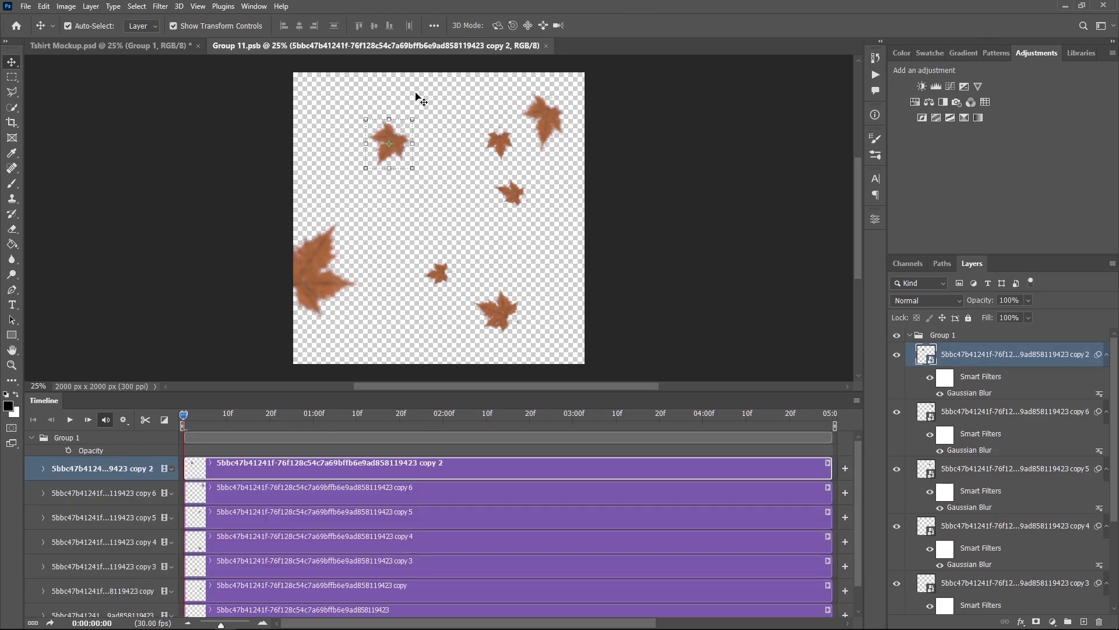
left_click(43, 468)
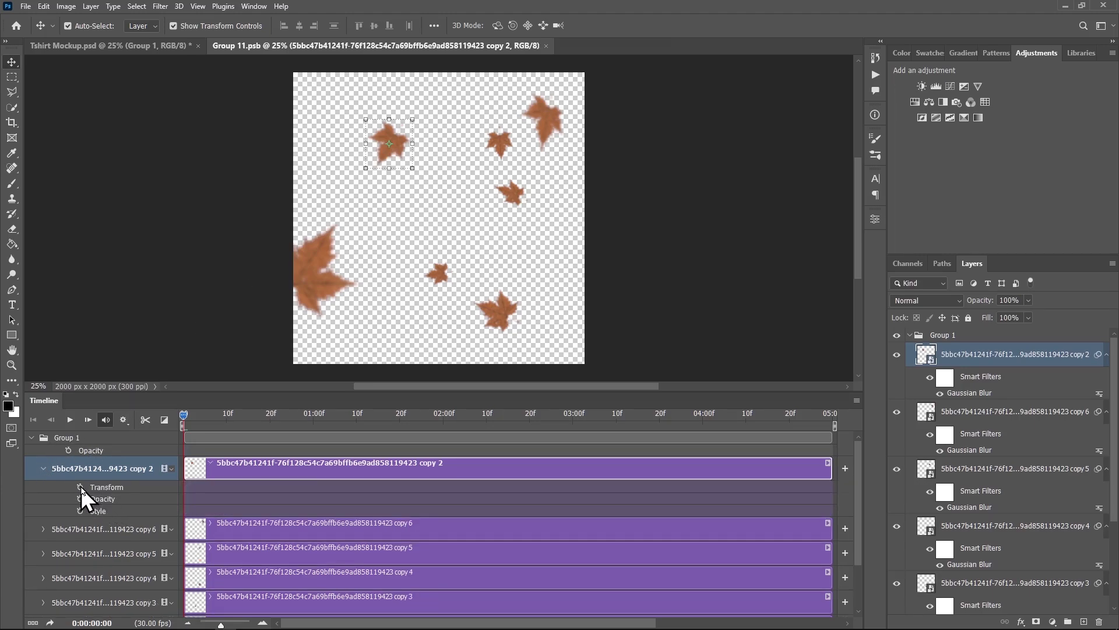
left_click(81, 488)
At the clip's end, rotate the leaf and move it toward the top, then preview
left_click_drag(349, 476, 322, 487)
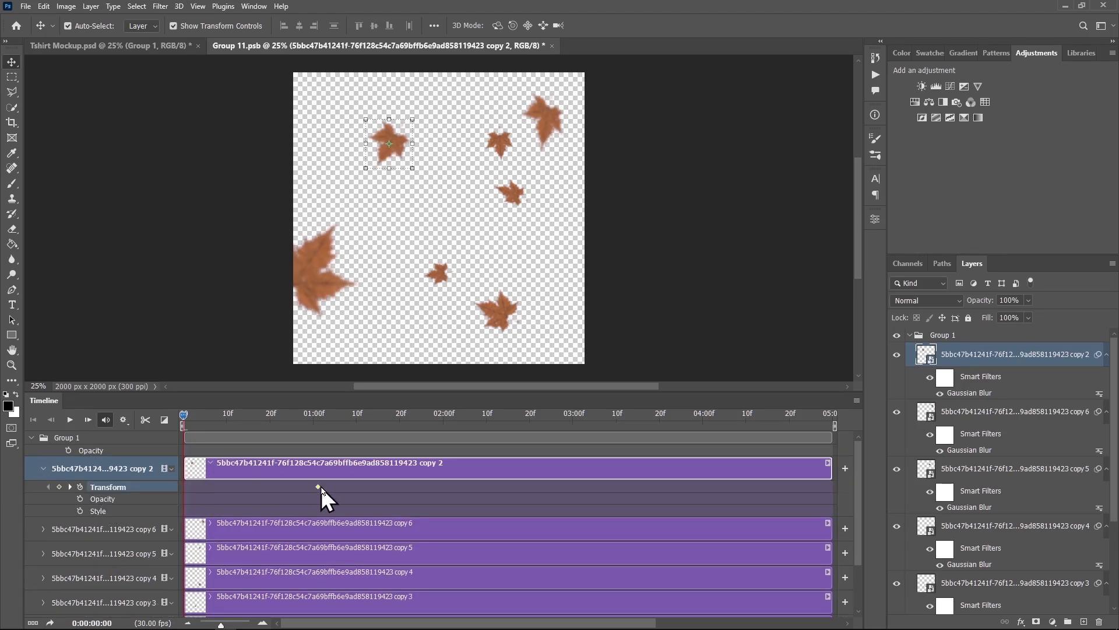
left_click_drag(826, 487, 831, 487)
left_click(414, 123)
left_click(573, 250)
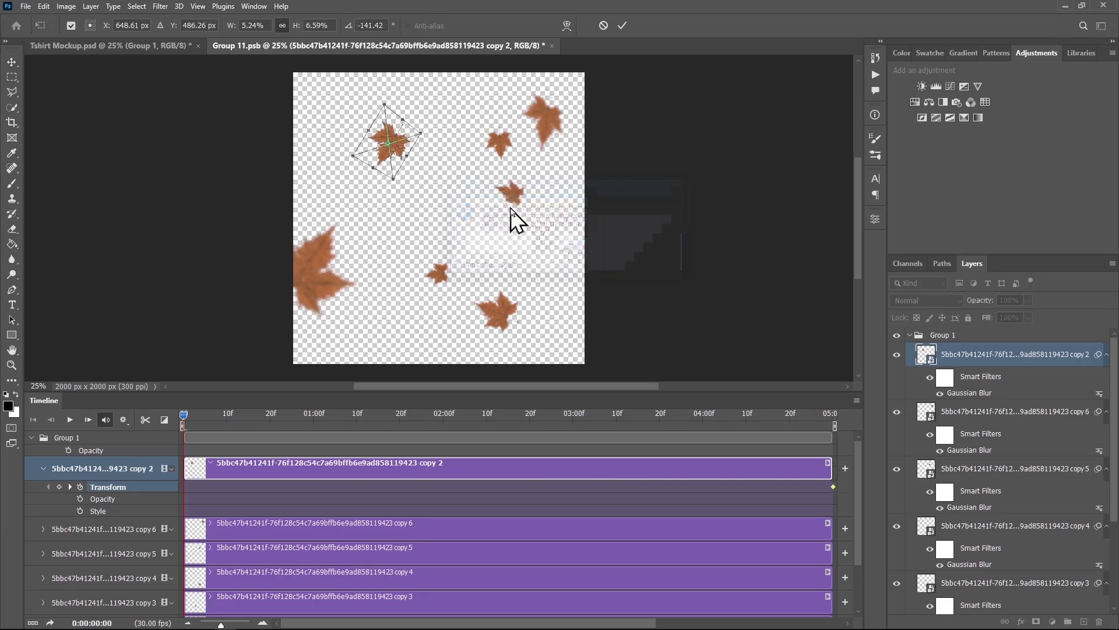
left_click_drag(413, 123, 401, 147)
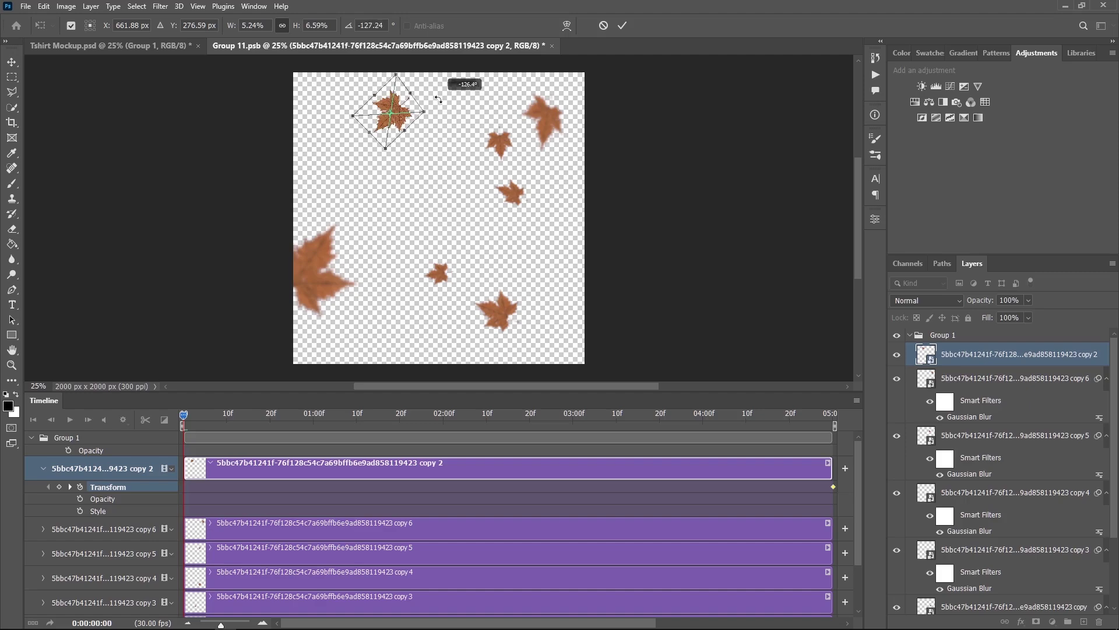
left_click(622, 25)
left_click(43, 468)
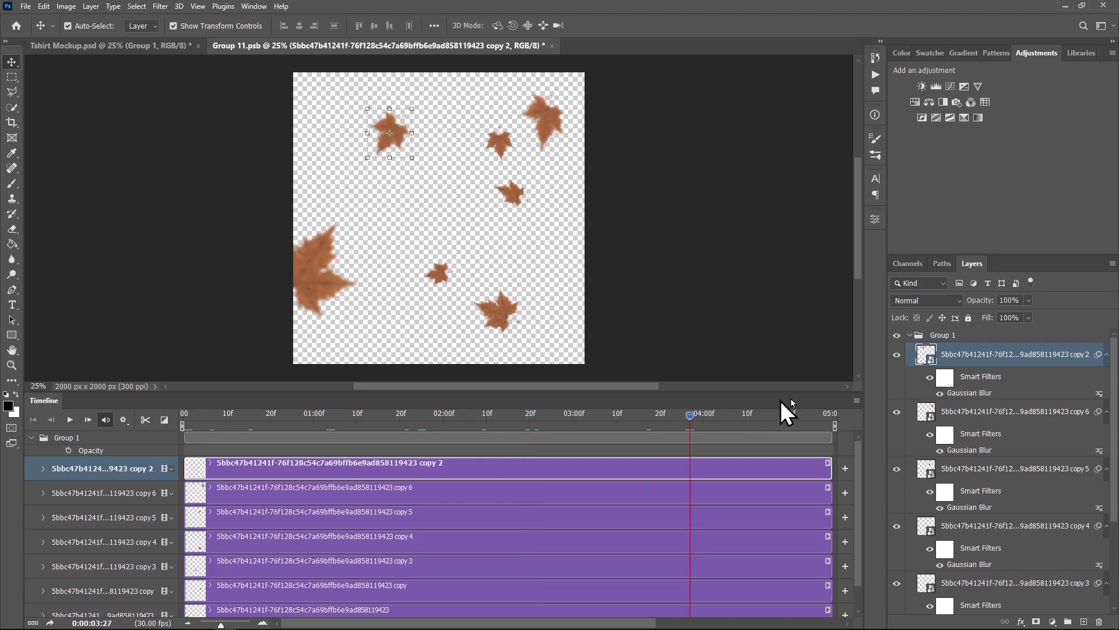
left_click_drag(829, 414, 411, 442)
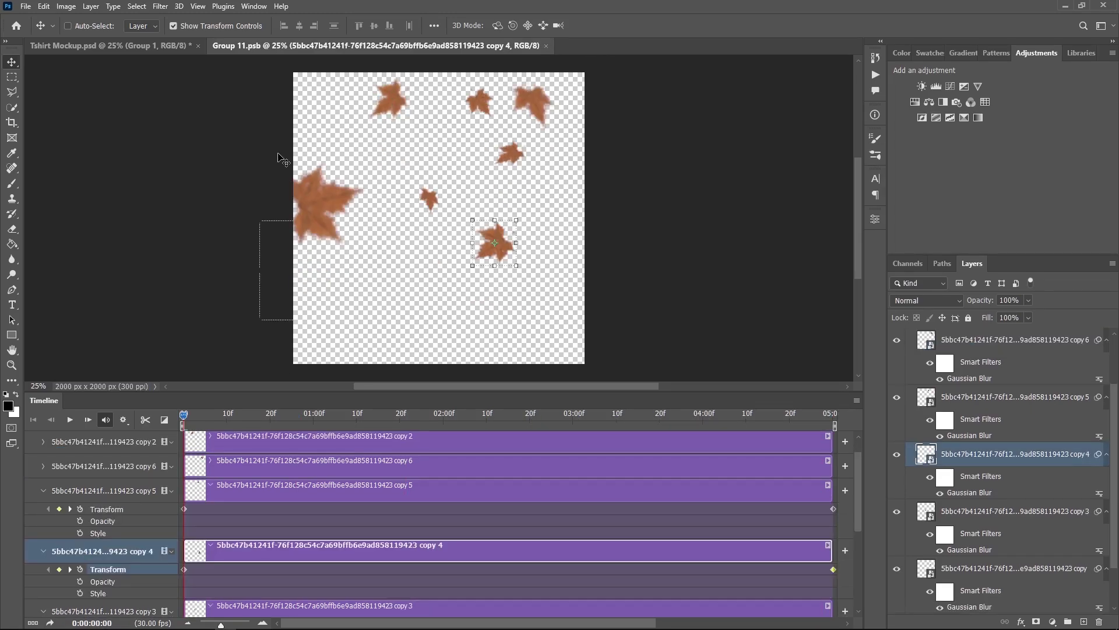
Back in the mockup, keyframe Group 1's Transform and enlarge the leaf overlay over the canvas
key("ctrl+w")
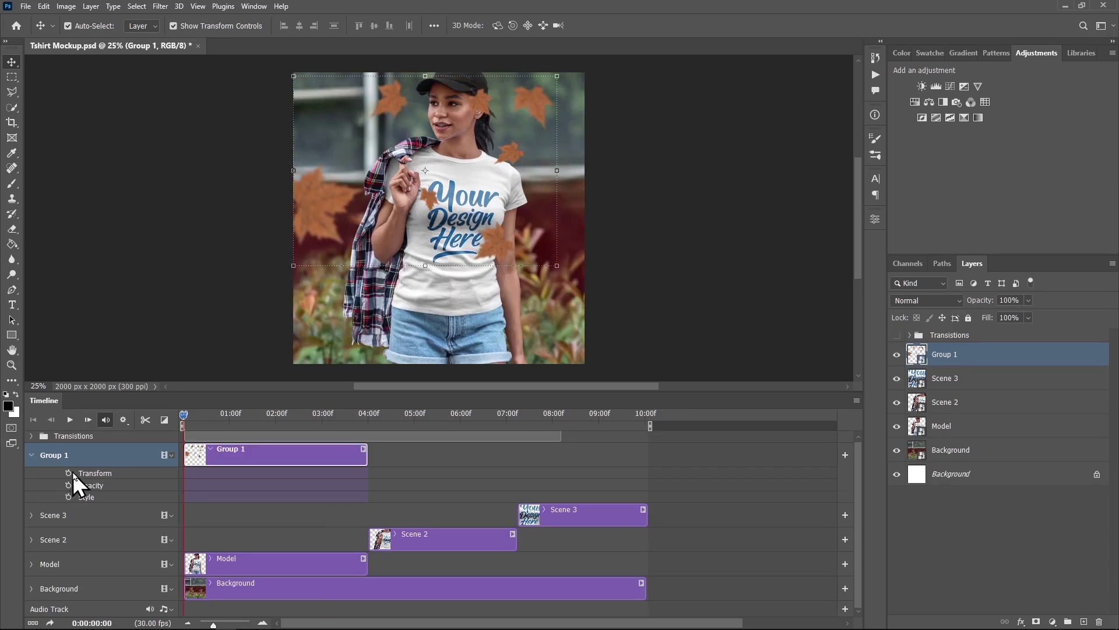
left_click(68, 473)
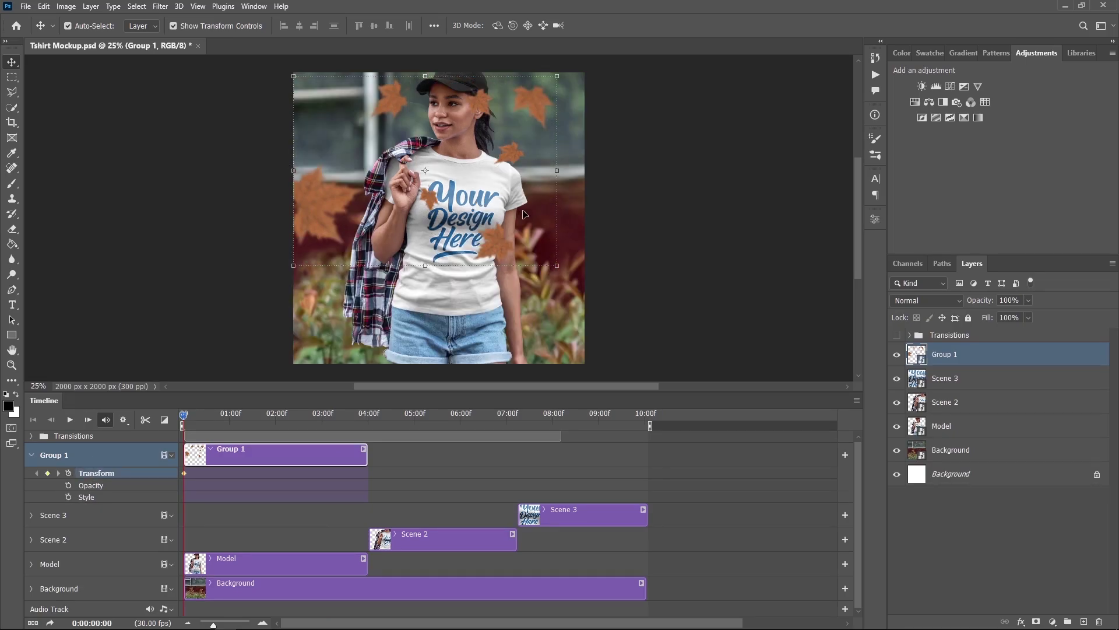
key("ctrl+t")
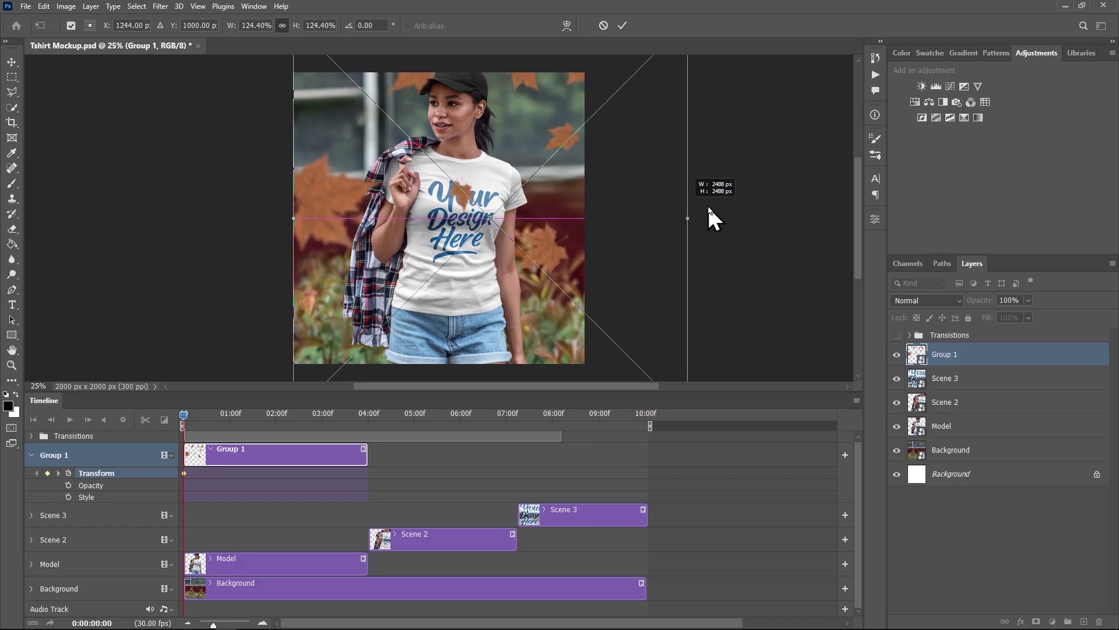
left_click_drag(586, 217, 832, 218)
mouse_move(537, 212)
left_mouse_down()
mouse_move(427, 274)
mouse_move(429, 239)
left_mouse_up()
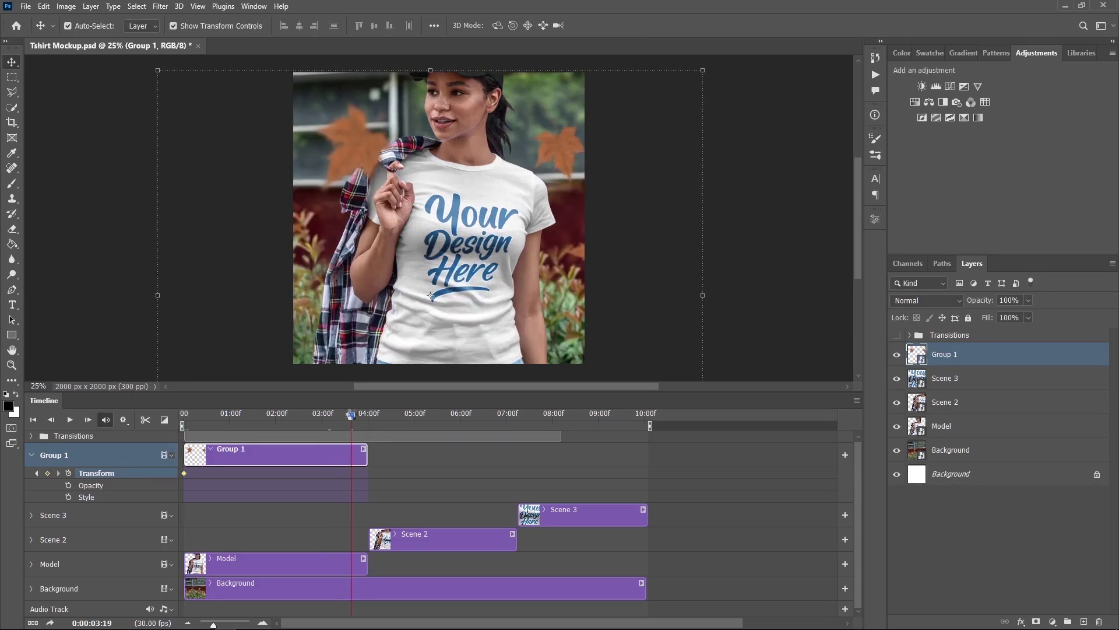
Scale the leaf overlay much larger at the last frame, then play the animation
left_click_drag(182, 420, 365, 421)
left_click(263, 623)
left_click_drag(513, 425, 540, 429)
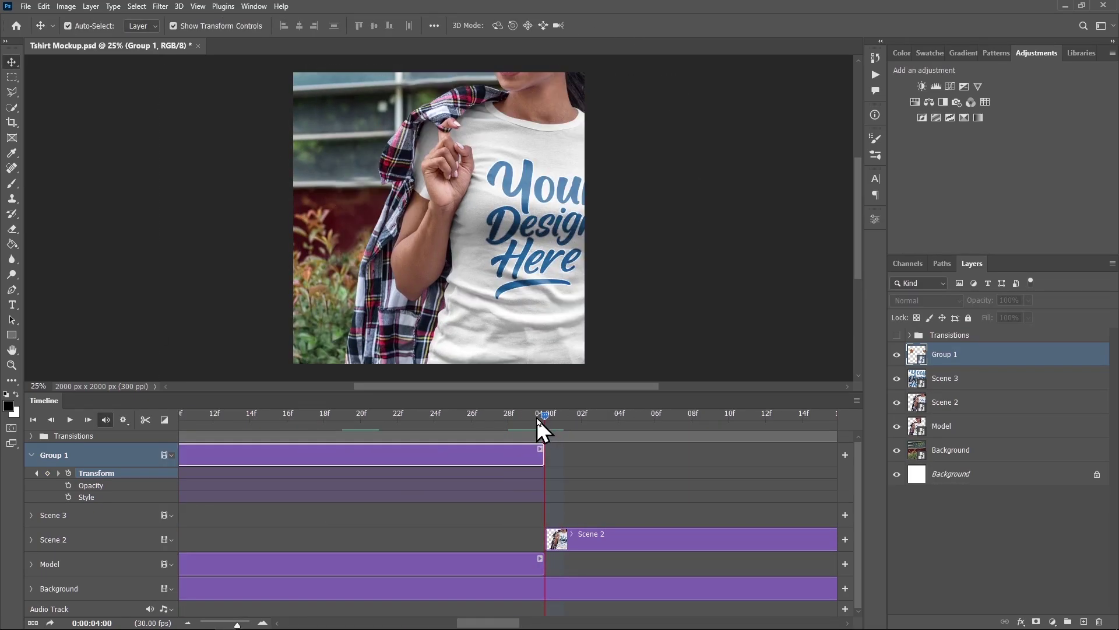
key("ctrl+t")
key("ctrl+0")
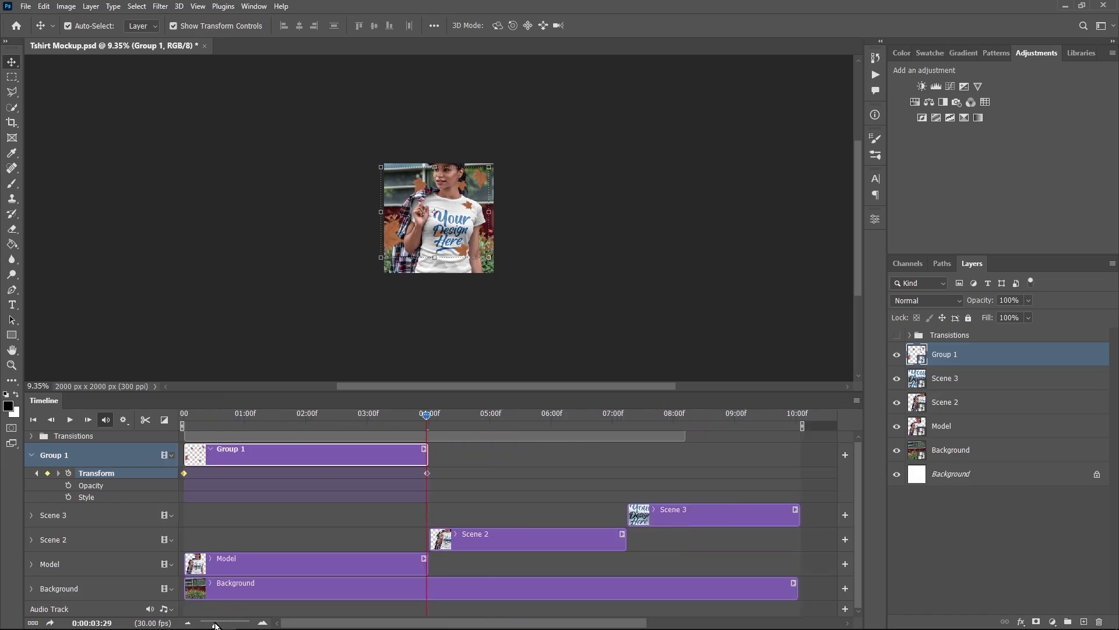
left_click_drag(234, 624, 211, 625)
key("Return")
key("ctrl+0")
key("space")
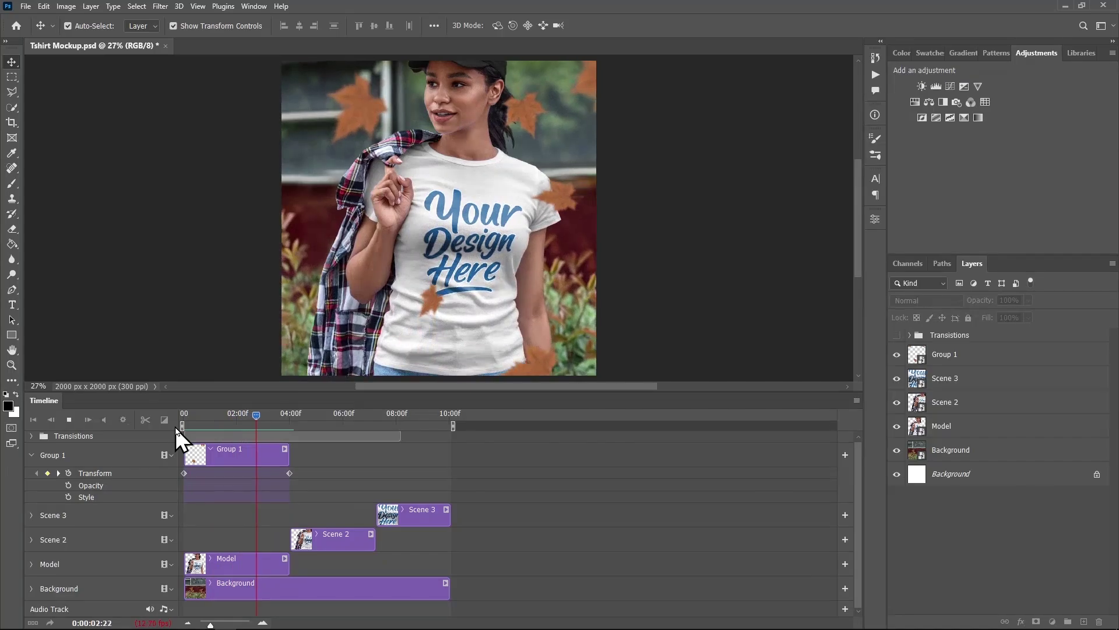
key("space")
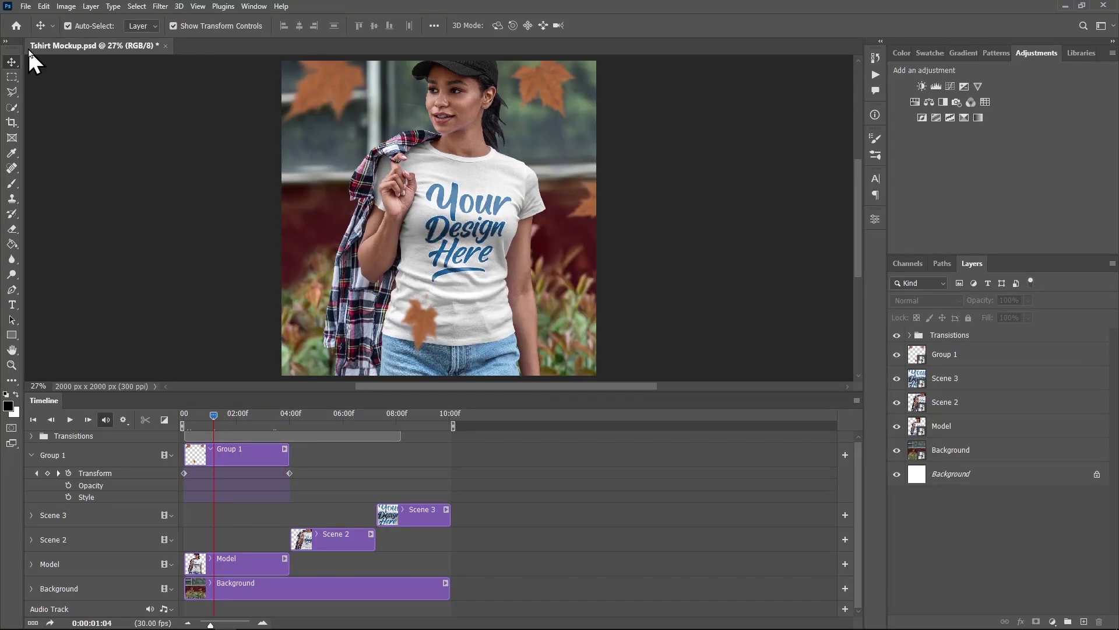
Save a copy of the animated mockup in Photoshop PSD format
left_click(27, 7)
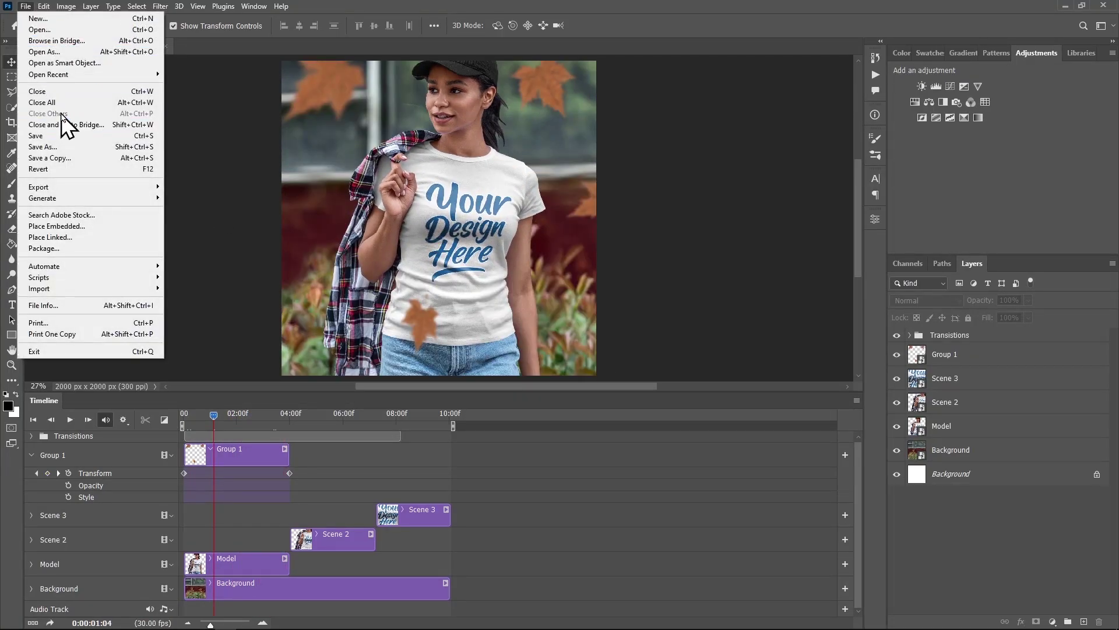
left_click(52, 147)
left_click(413, 328)
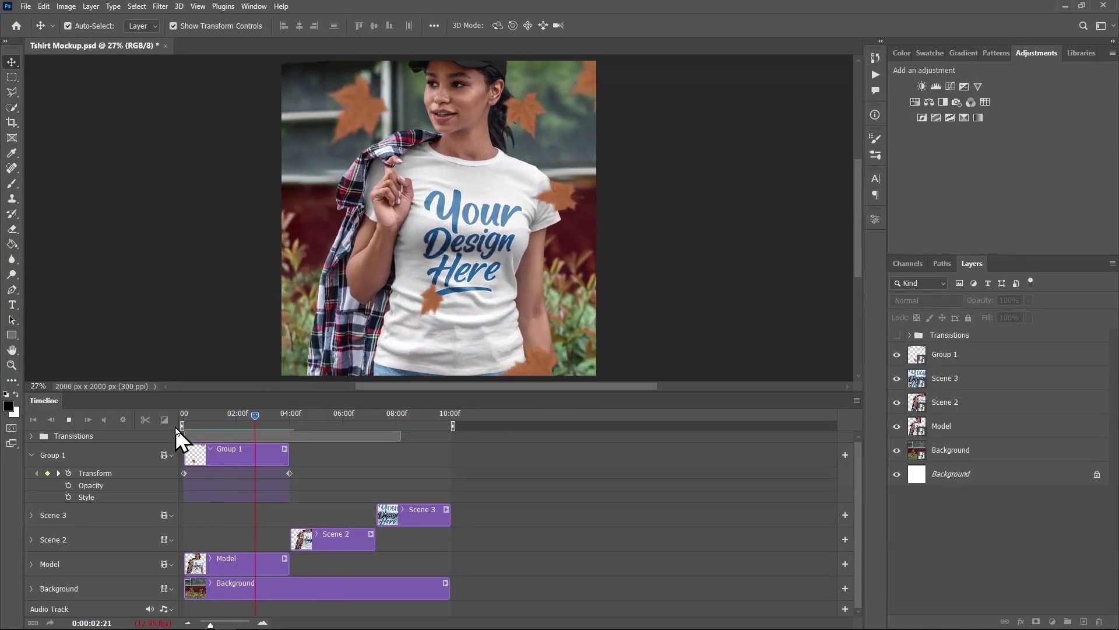
Scrub back to an earlier frame and turn the Transitions group's visibility back on
left_click_drag(292, 414, 275, 414)
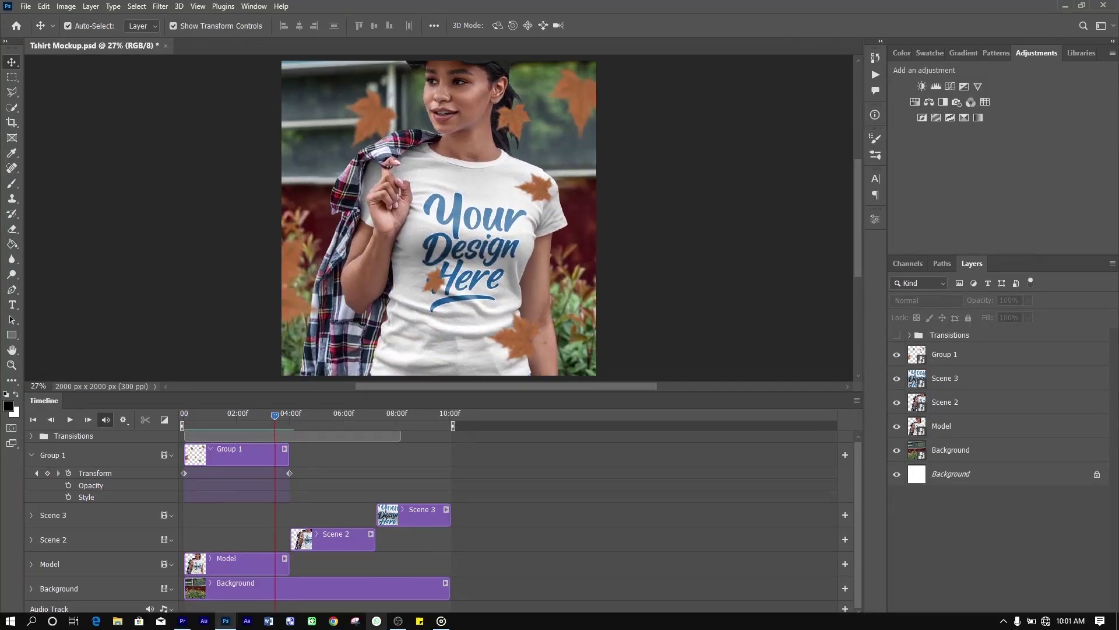
left_click(896, 335)
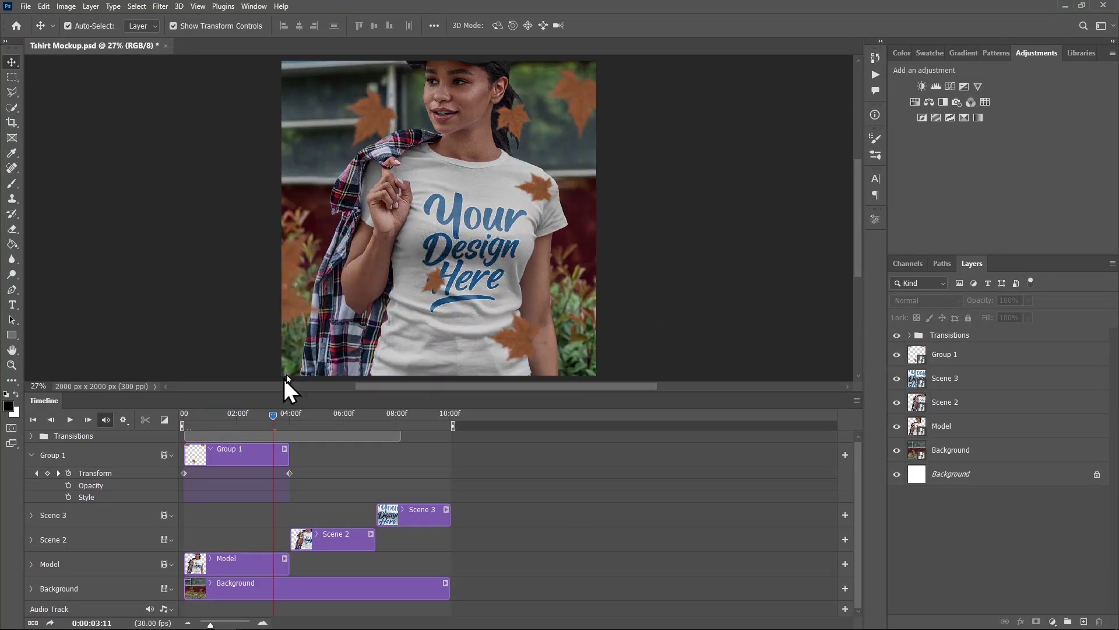